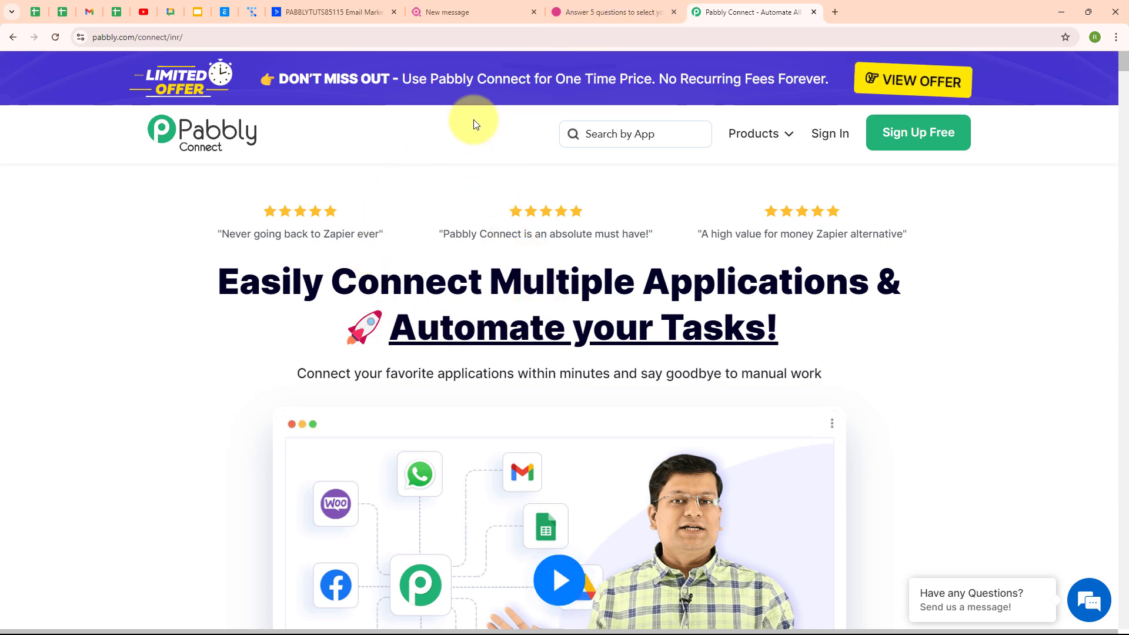
Show the Marquiz quiz page 'Answer 5 questions to select your best tour'
left_click(610, 13)
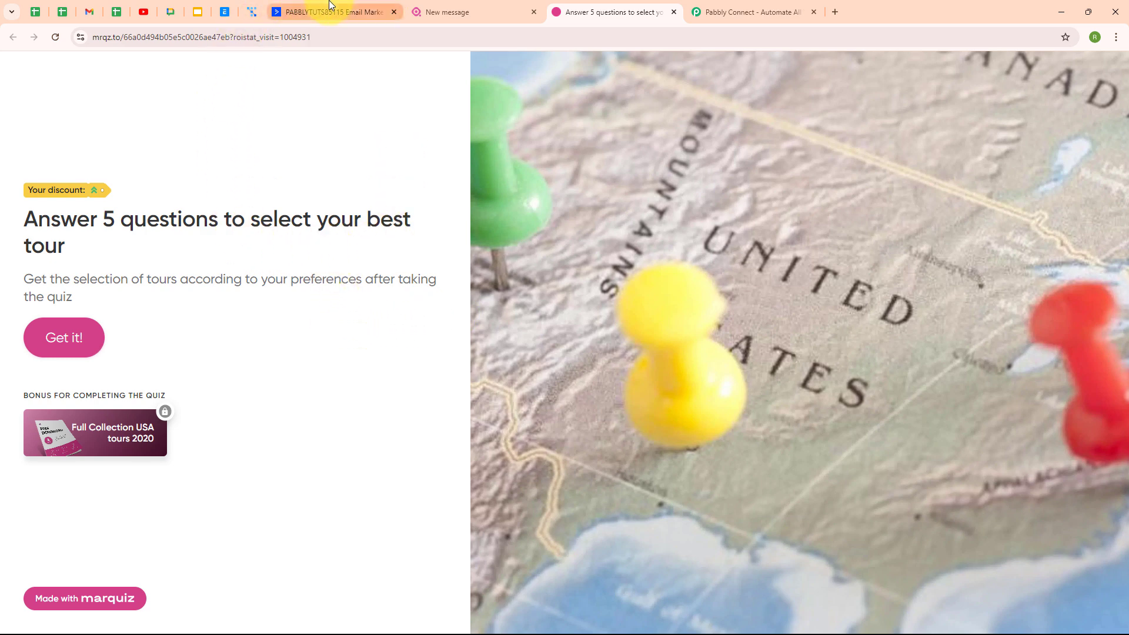
Switch to ActiveCampaign's Contacts page, which lists no contacts yet
left_click(330, 6)
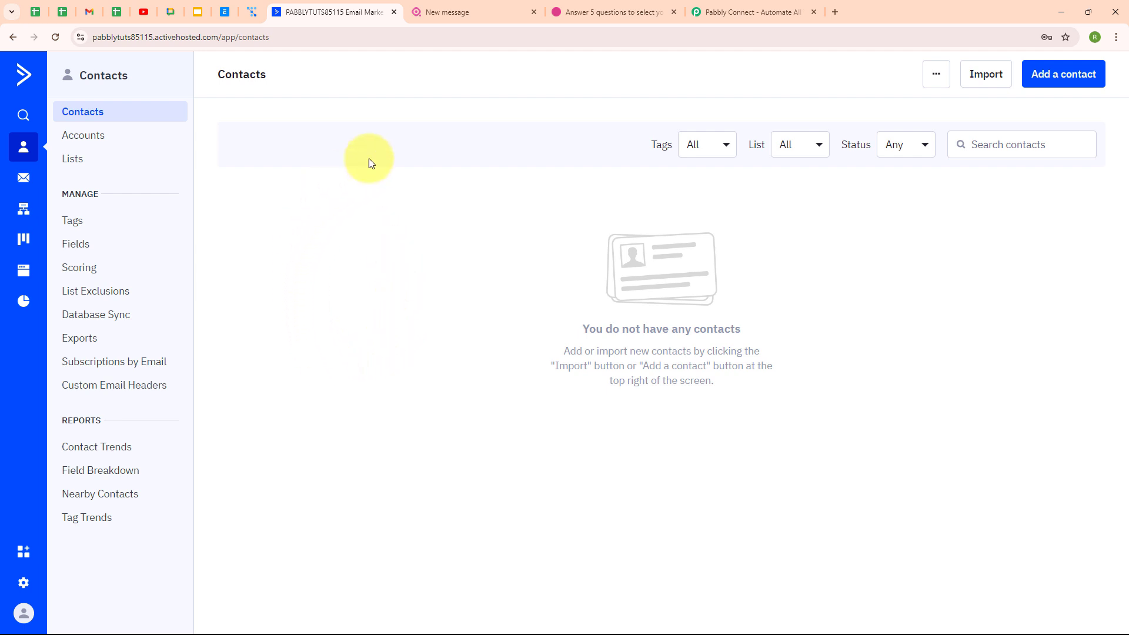
Return from ActiveCampaign's empty Contacts list to the Pabbly Connect homepage
left_click(721, 19)
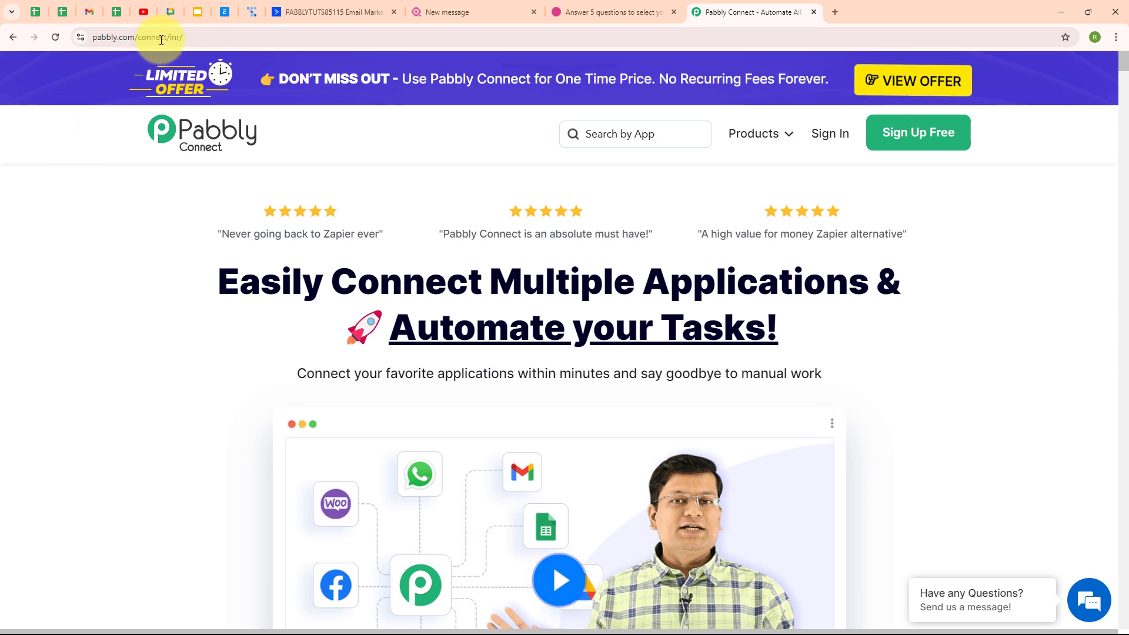
Sign in and launch Pabbly Connect from All Pabbly Apps, showing 9993 tasks remaining
left_click(205, 37)
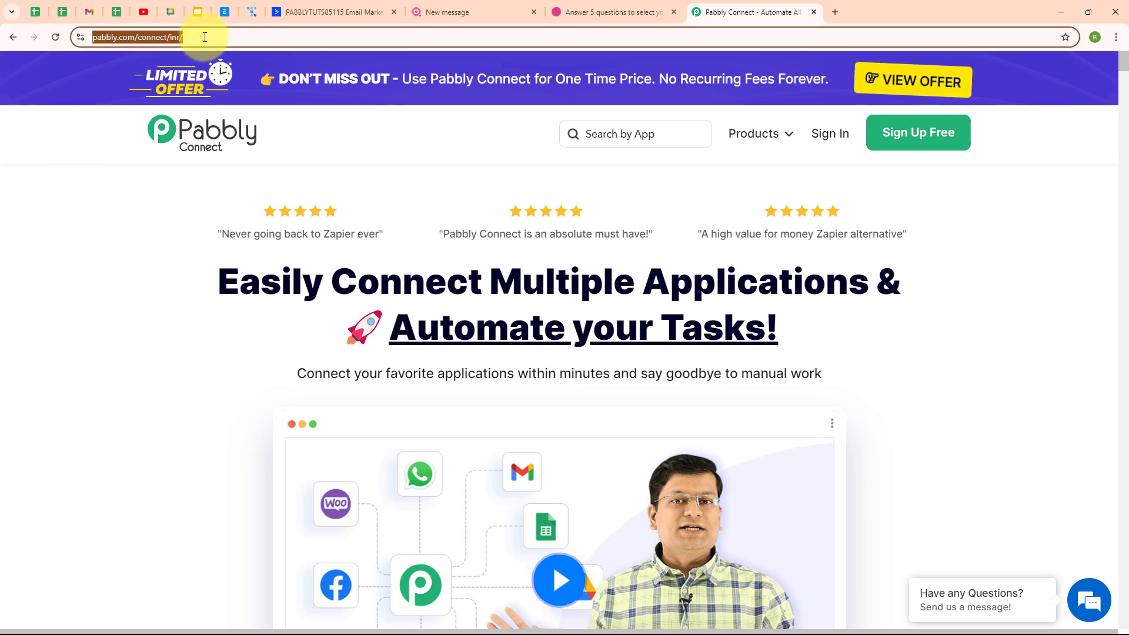
left_click(216, 184)
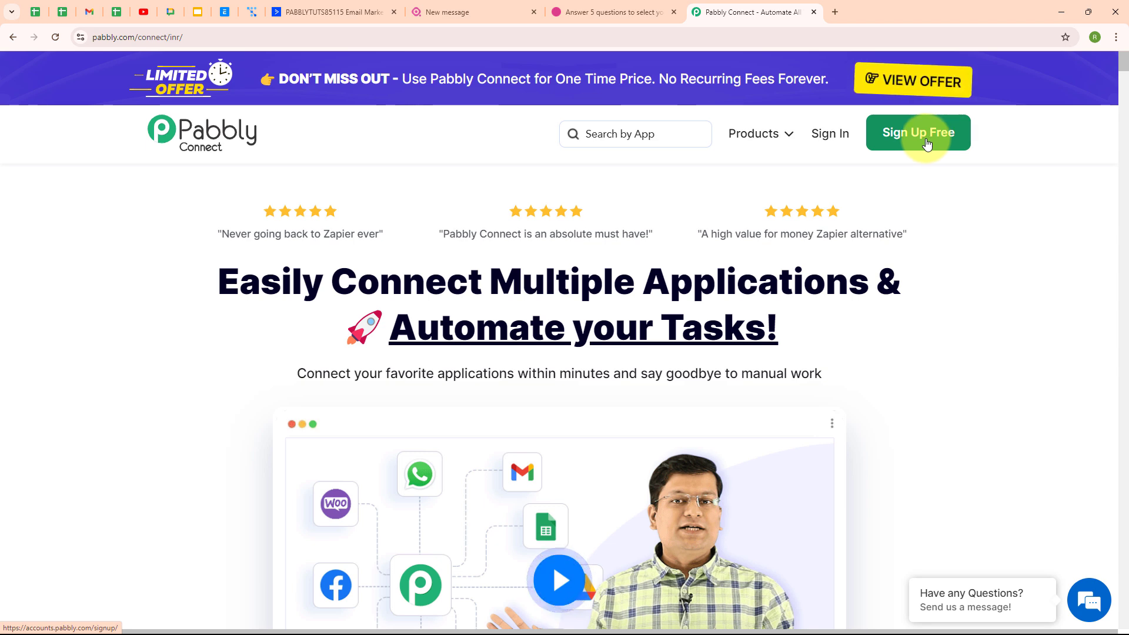
left_click(835, 142)
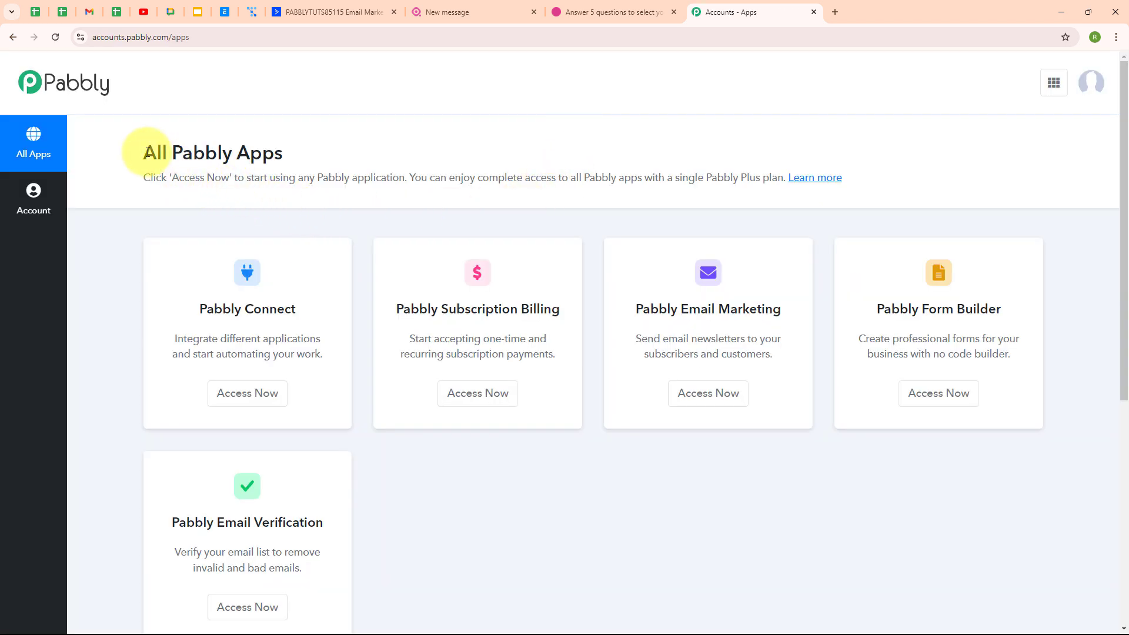
left_click_drag(144, 153, 292, 152)
left_click(447, 154)
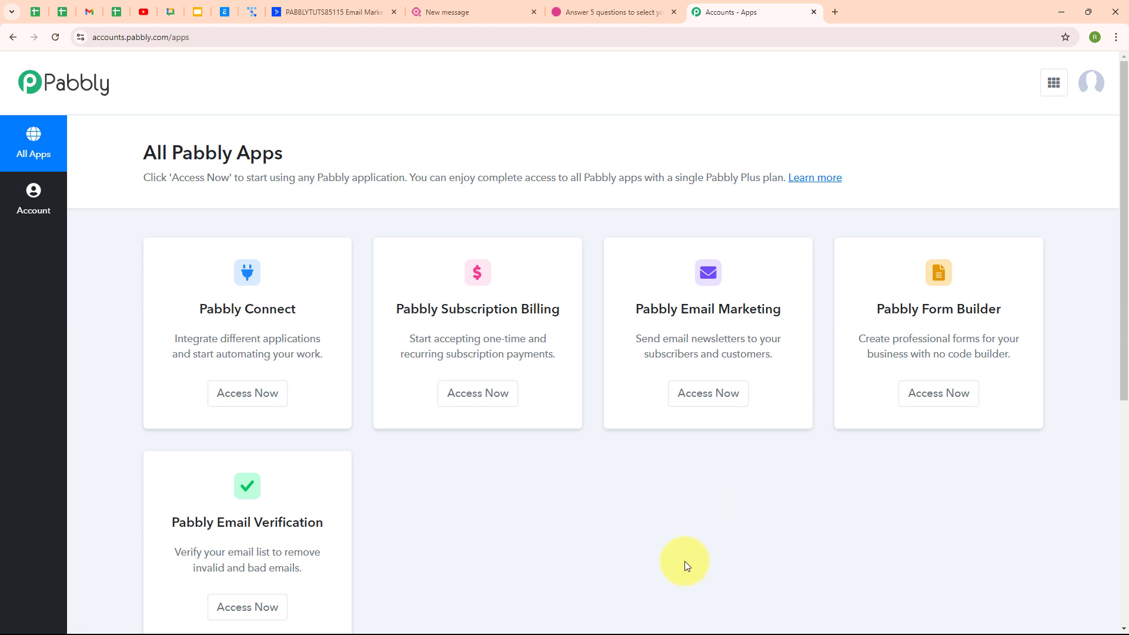
left_click(250, 394)
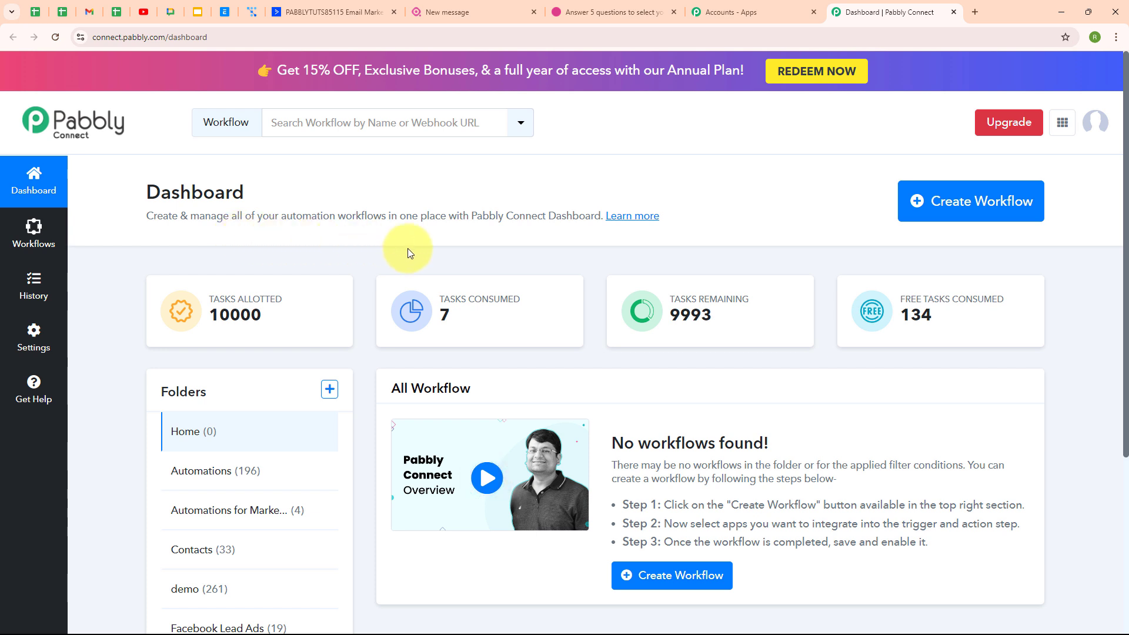
Create the workflow 'Create ActiveCampaign Contact for Marquiz Response' in the Automations folder
left_click(984, 218)
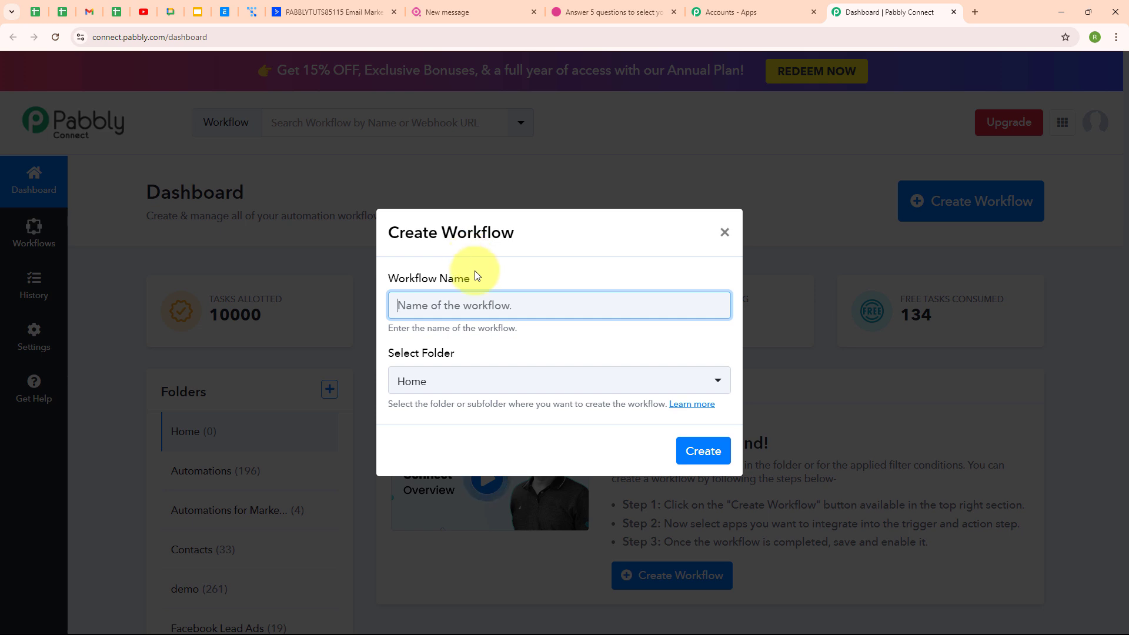
type("Create ActiveCampaign Contact for Marquiz Response")
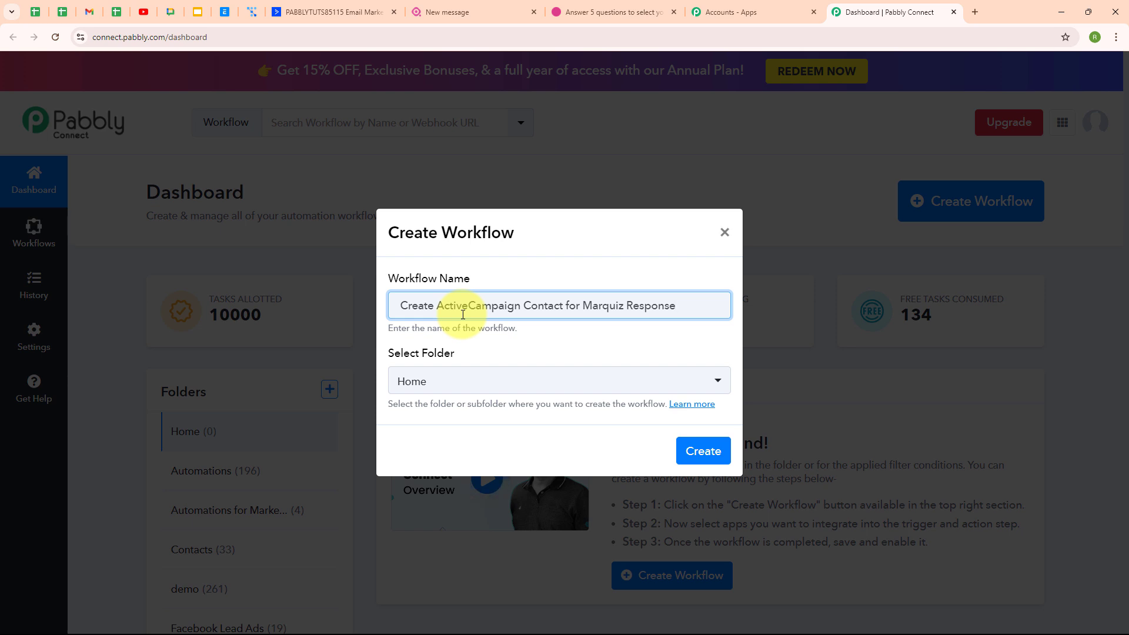
left_click(483, 383)
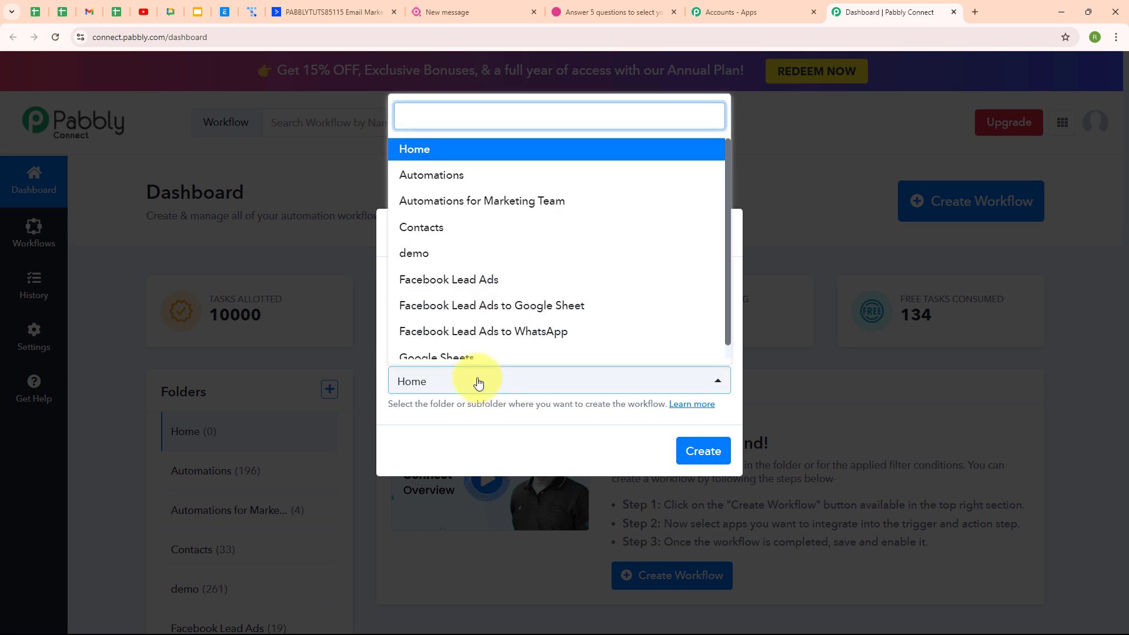
left_click(465, 176)
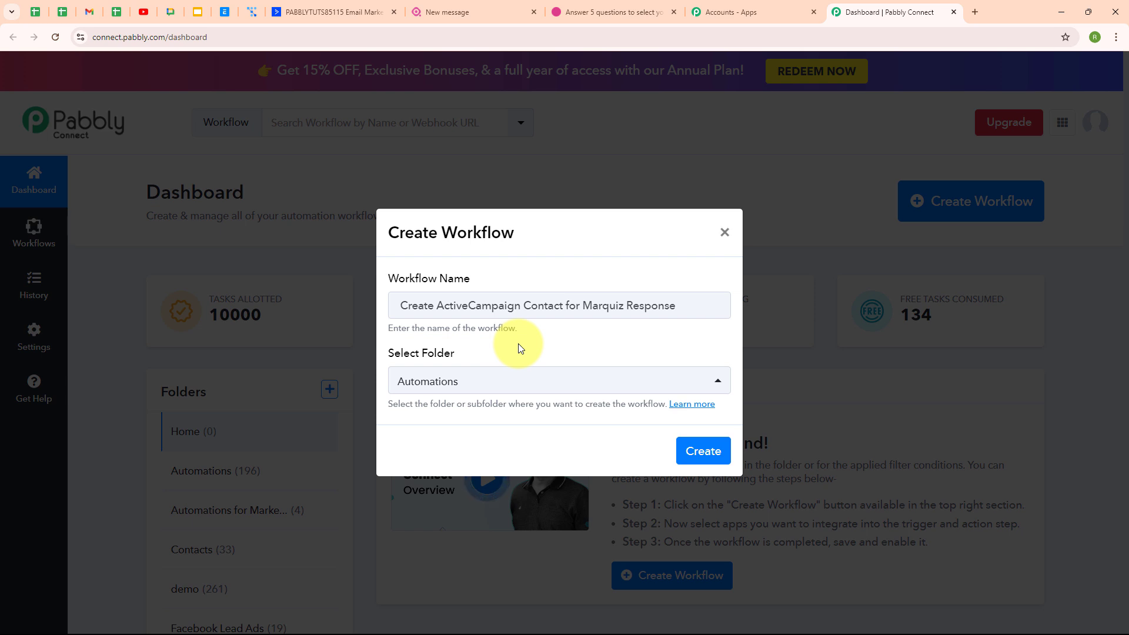
left_click(684, 414)
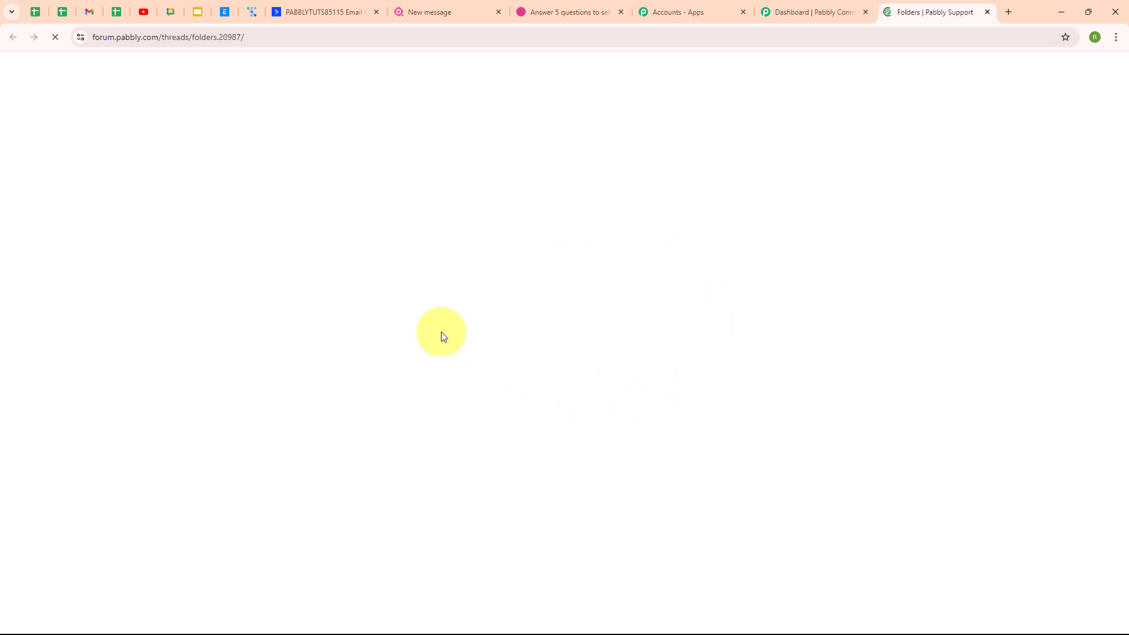
scroll(645, 369, "down", 5)
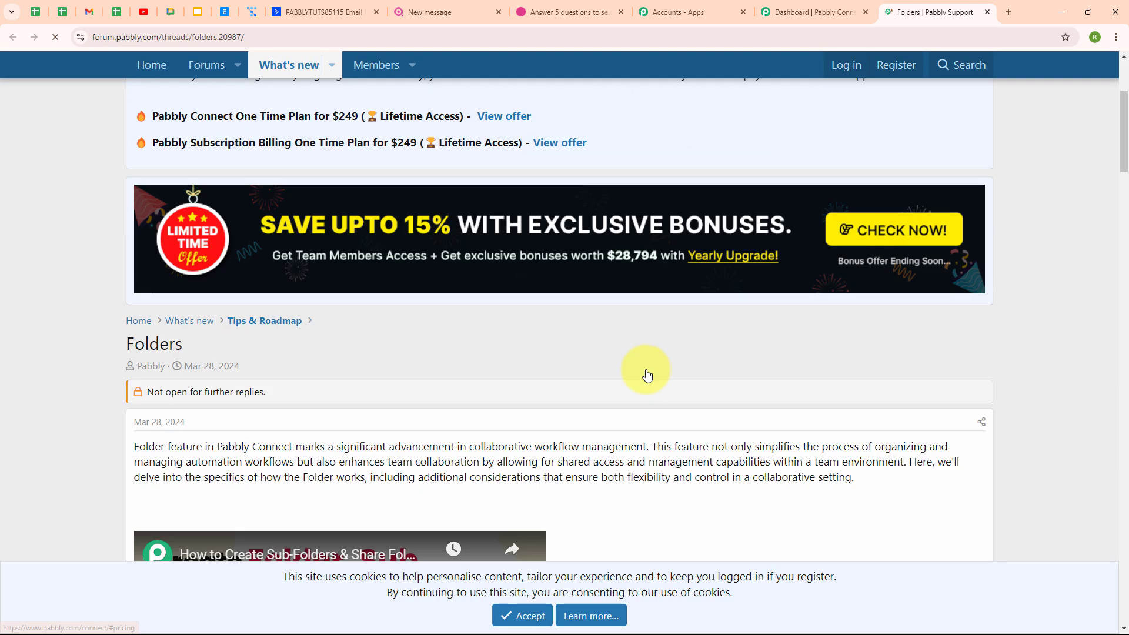
scroll(646, 369, "down", 1)
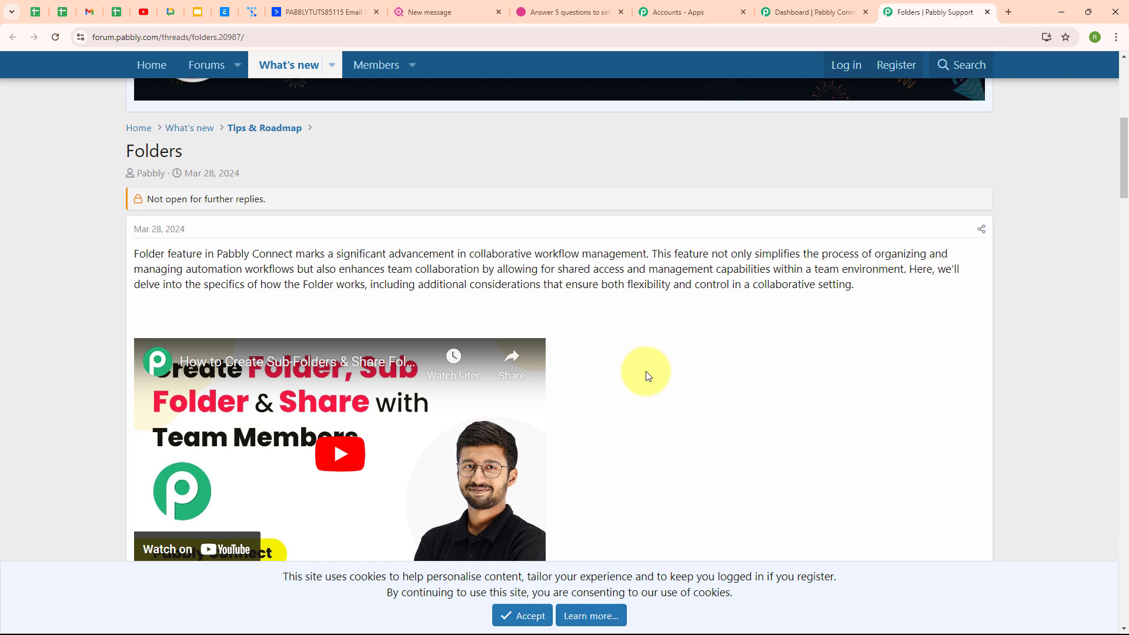
left_click(987, 13)
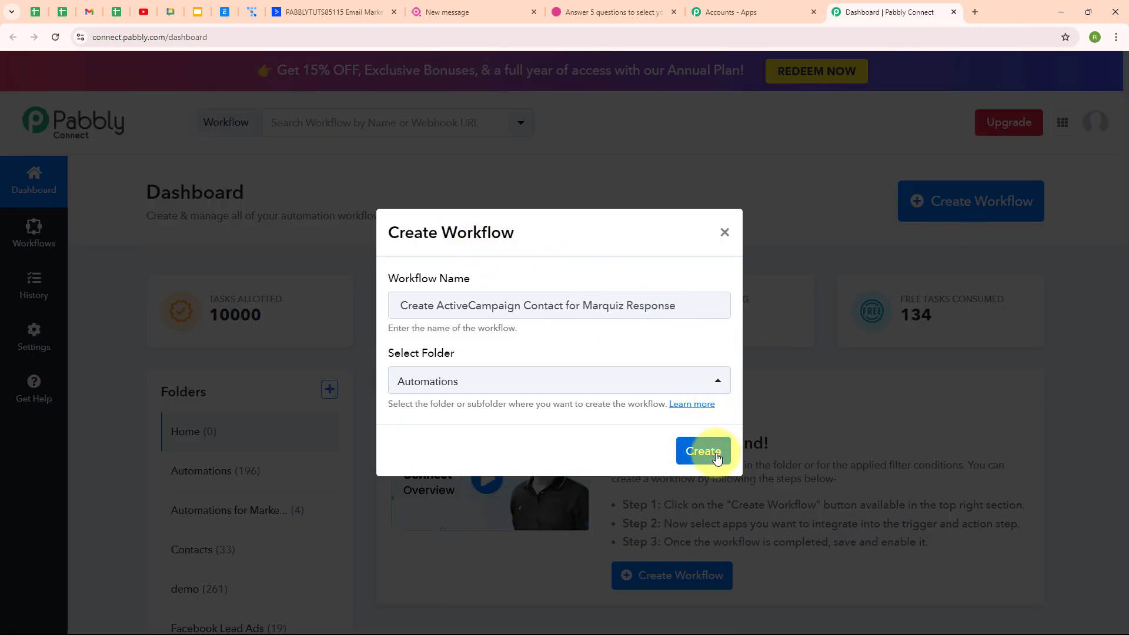
left_click(710, 459)
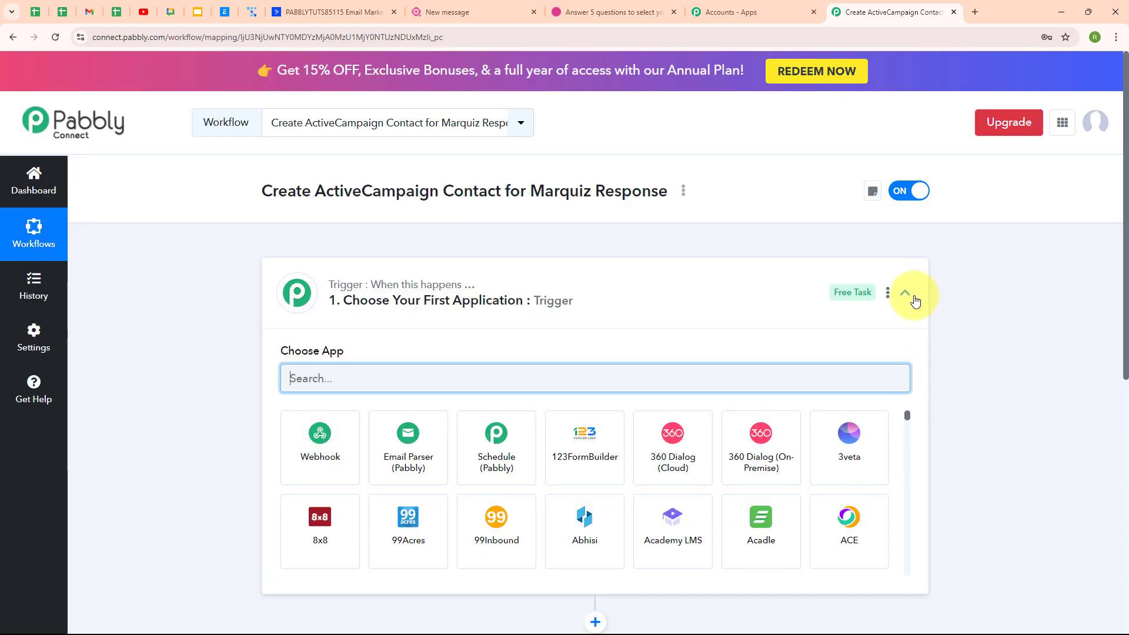
Search 'marq' in the trigger's app chooser and select Marquiz as the trigger app
left_click(914, 298)
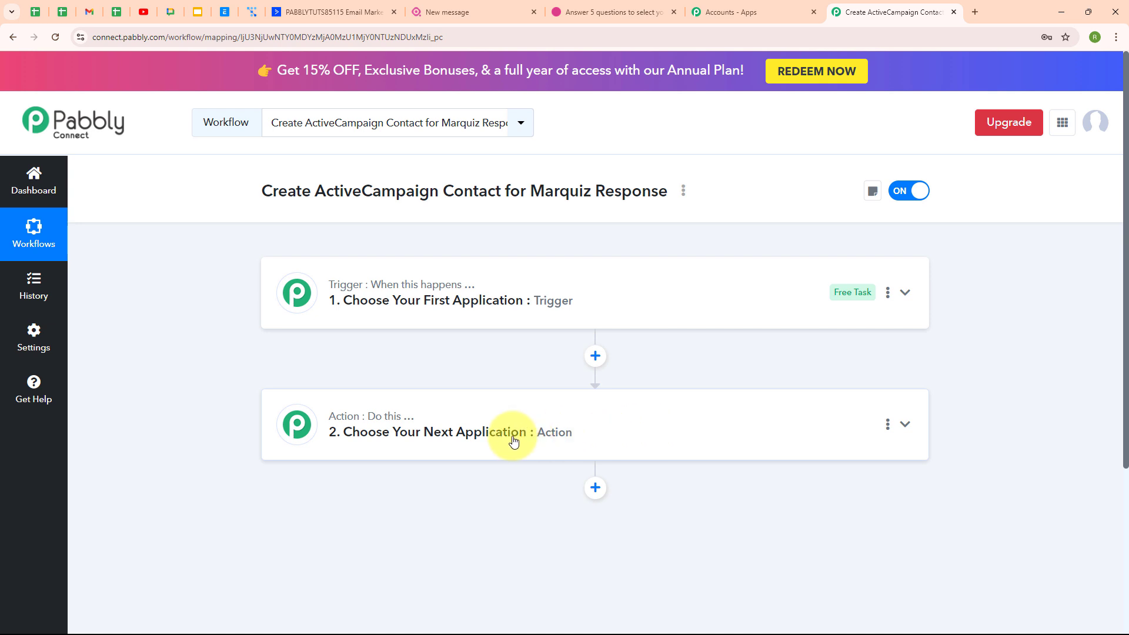
mouse_move(351, 425)
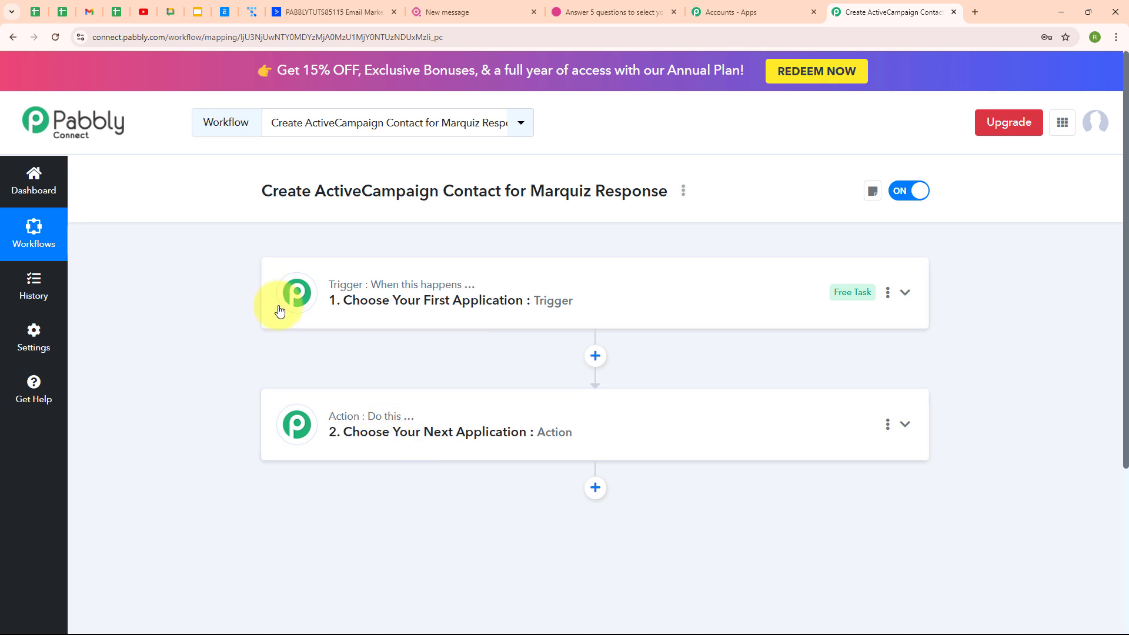
left_click(777, 312)
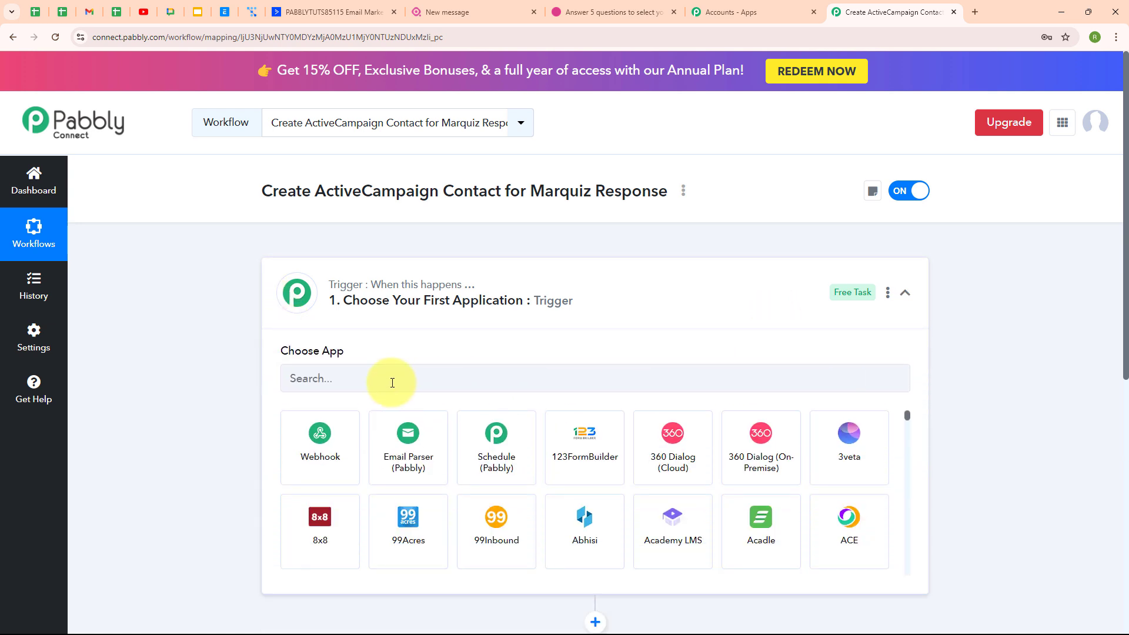
left_click(297, 383)
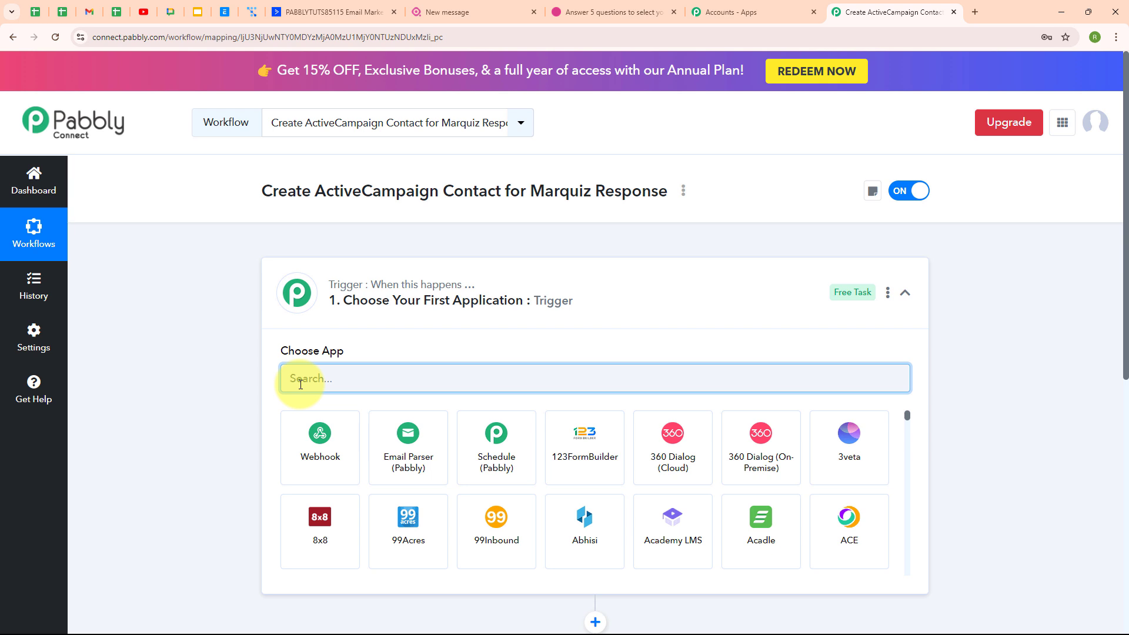
type("marq")
left_click(312, 440)
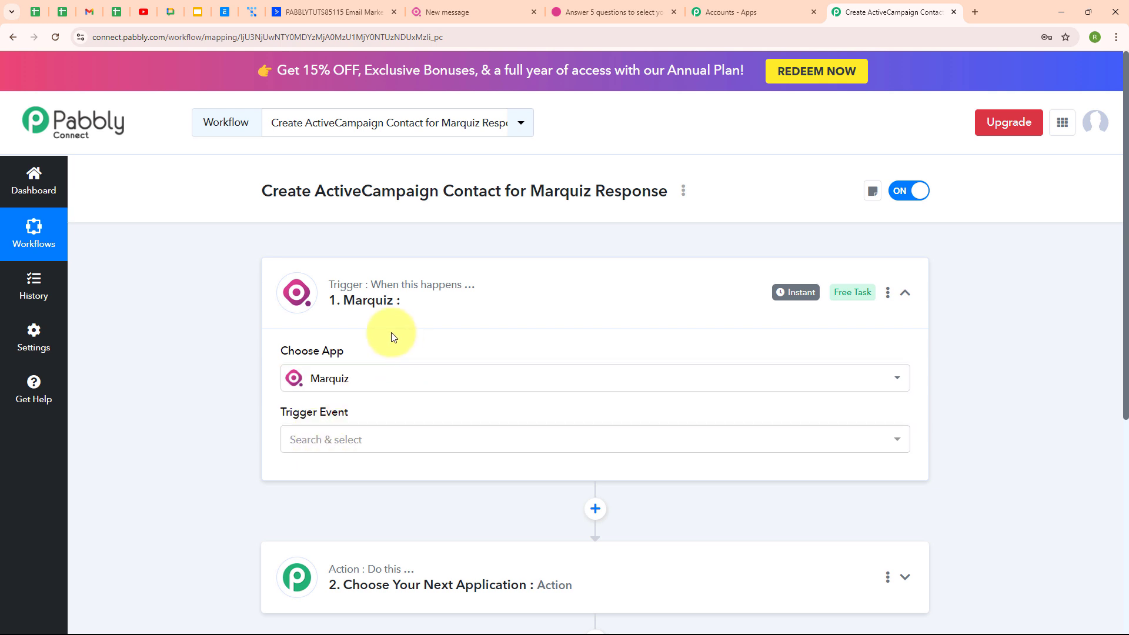
Set the trigger event to New Leads, copy the webhook URL, and go to Marquiz's quiz list
left_click(288, 438)
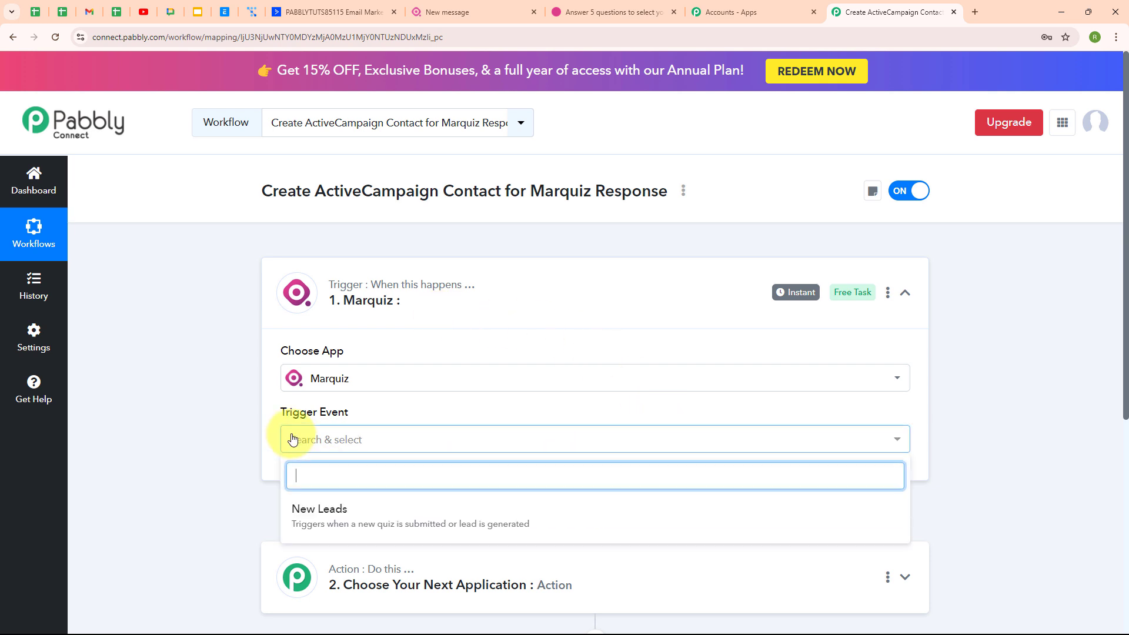
left_click(375, 540)
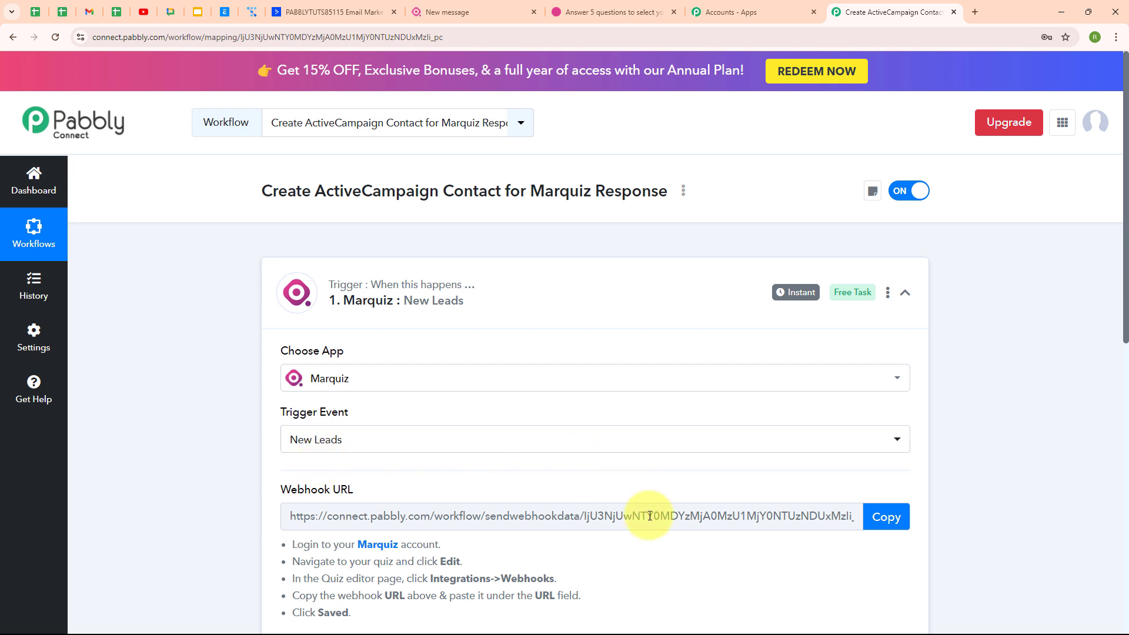
scroll(650, 516, "down", 2)
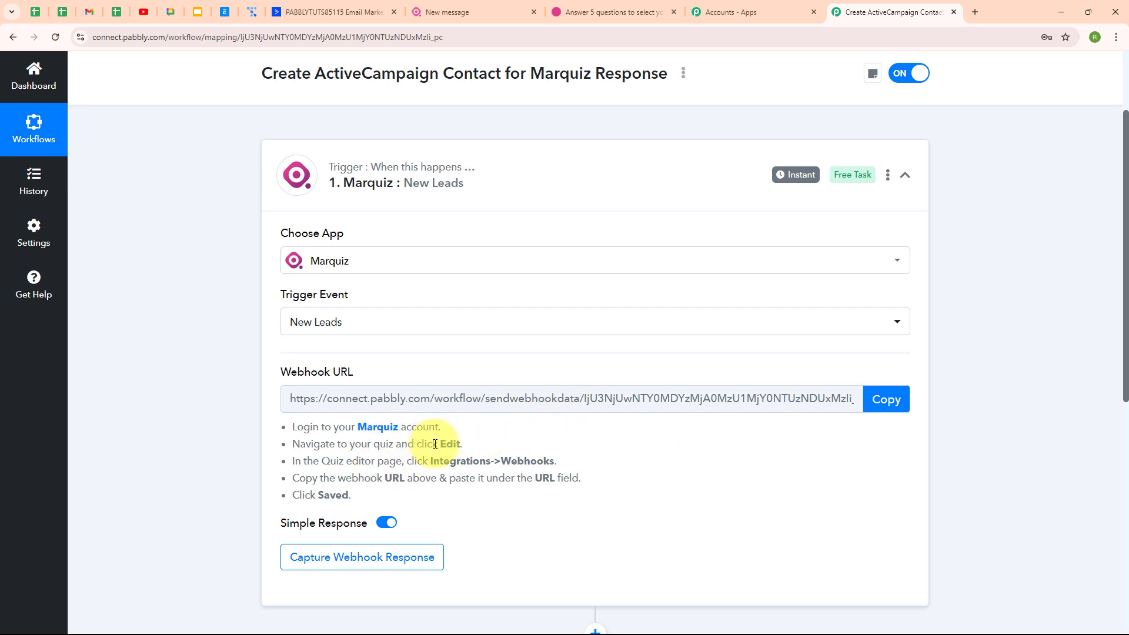
left_click_drag(286, 426, 378, 507)
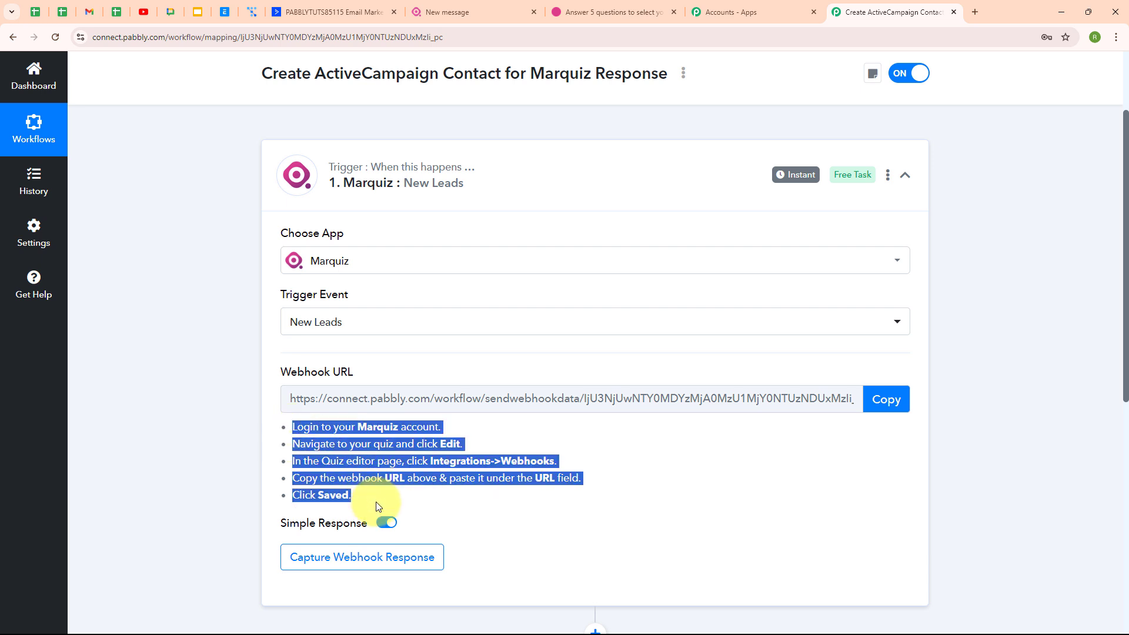
left_click(588, 452)
left_click(887, 400)
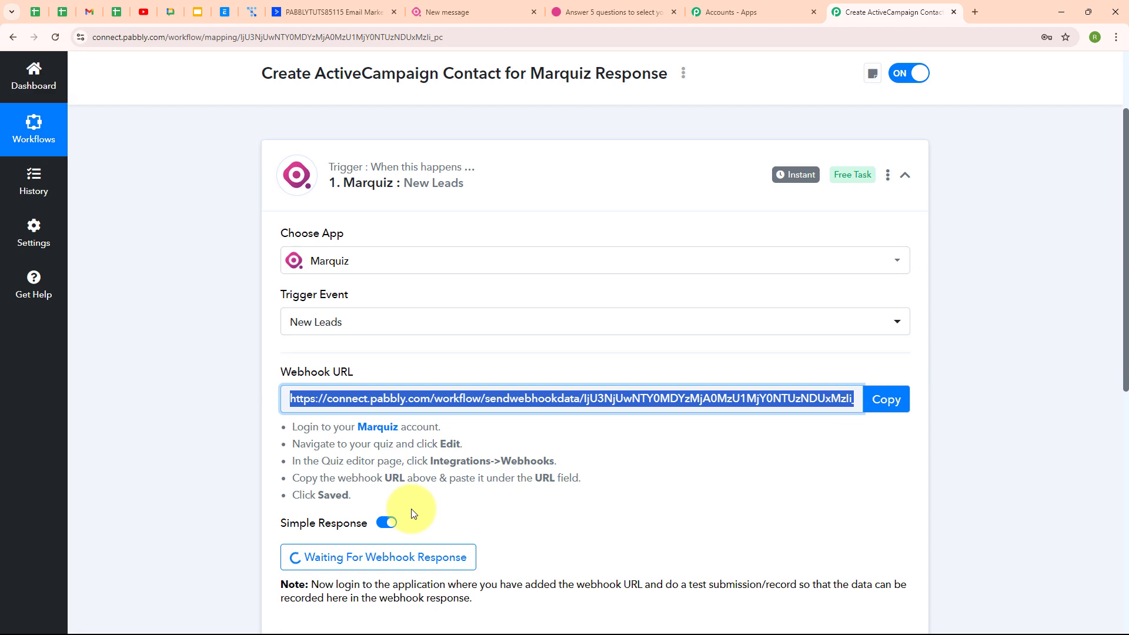
left_click(471, 7)
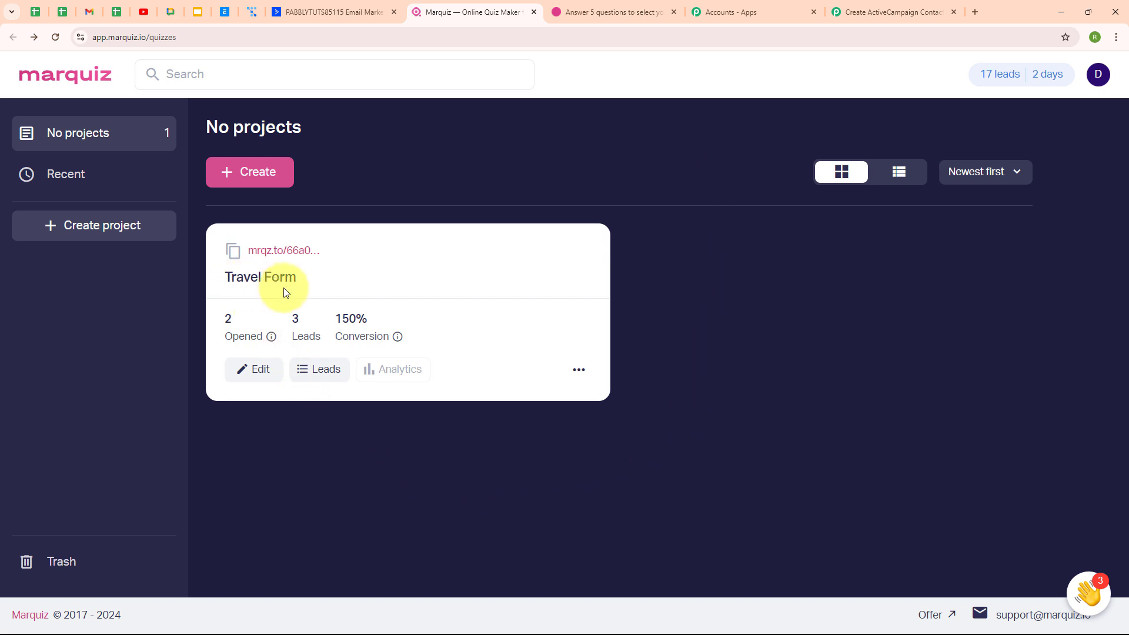
Open the Webhooks integration settings of the Travel Form quiz
left_click(259, 371)
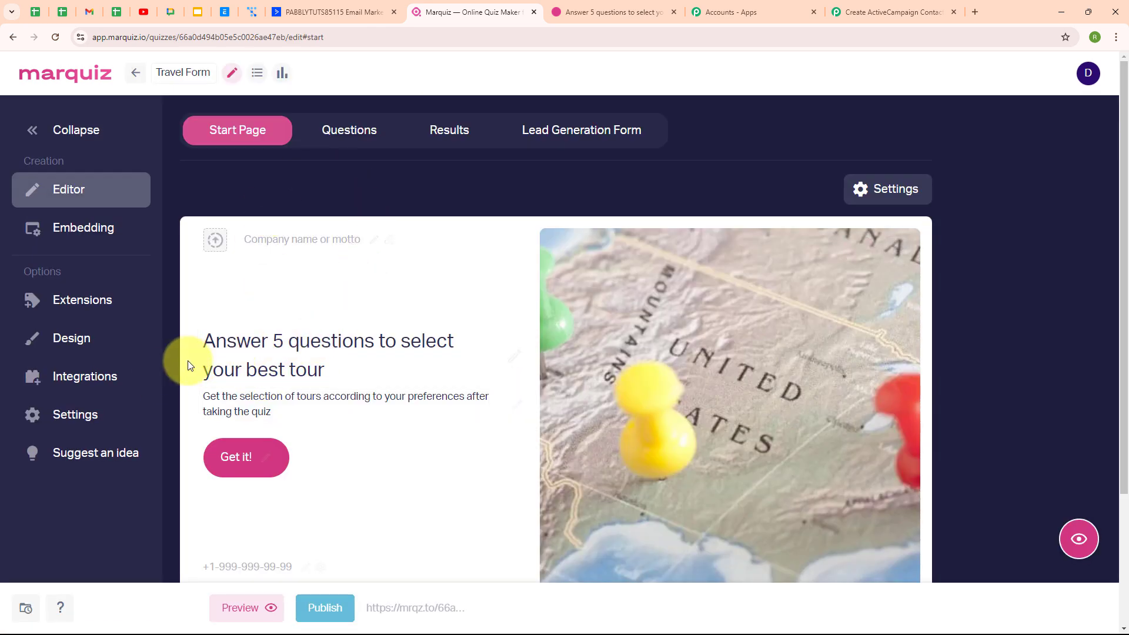
left_click(86, 378)
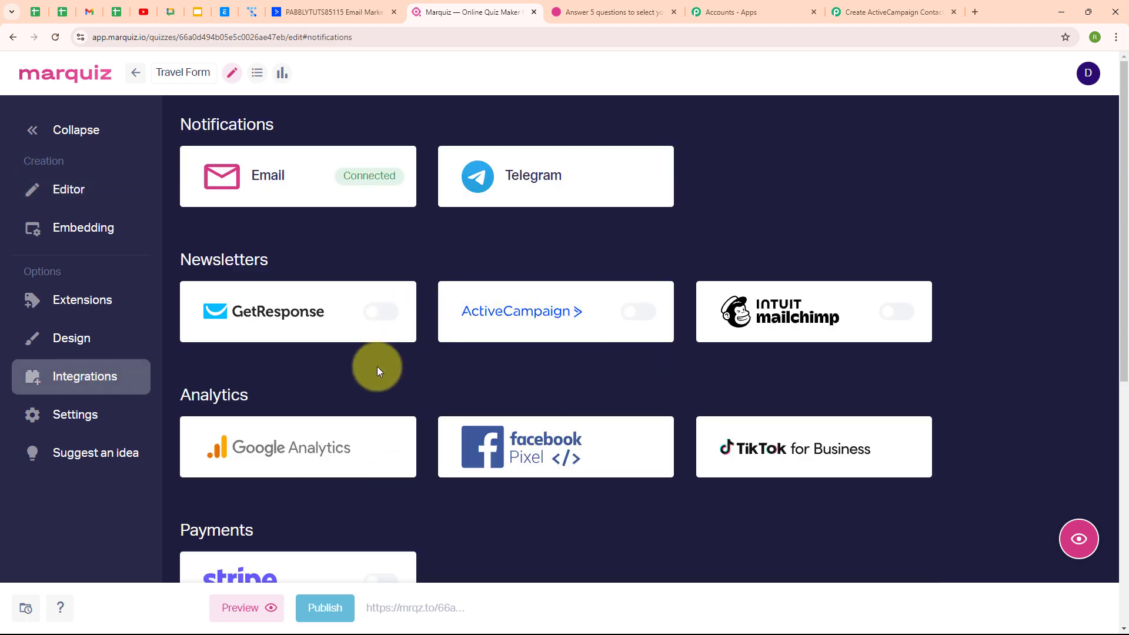
scroll(457, 376, "down", 6)
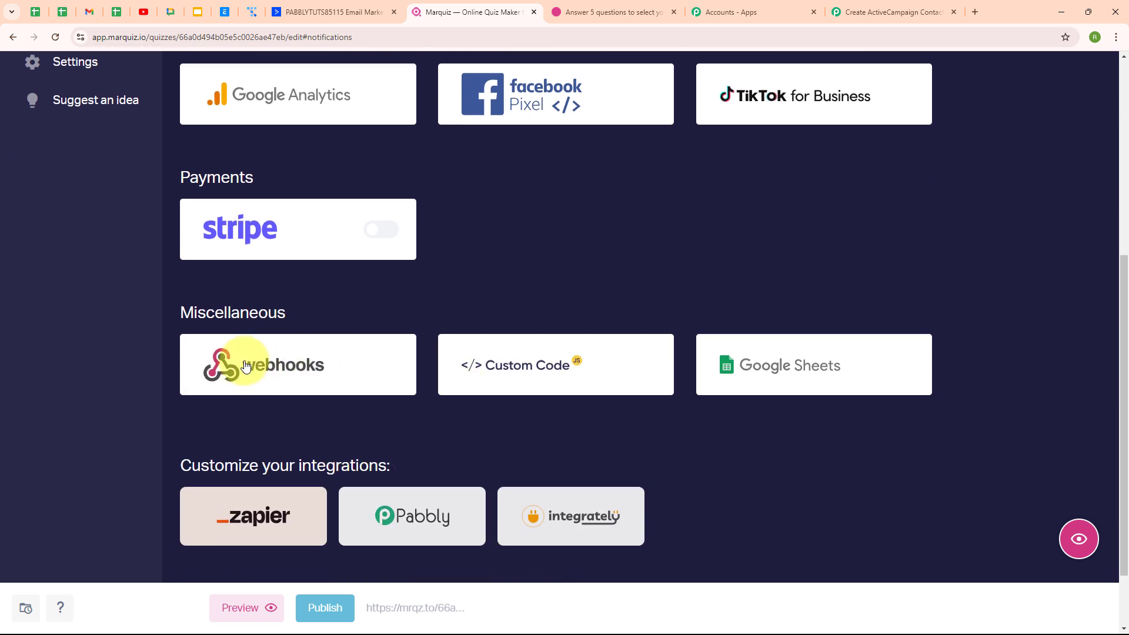
left_click(198, 361)
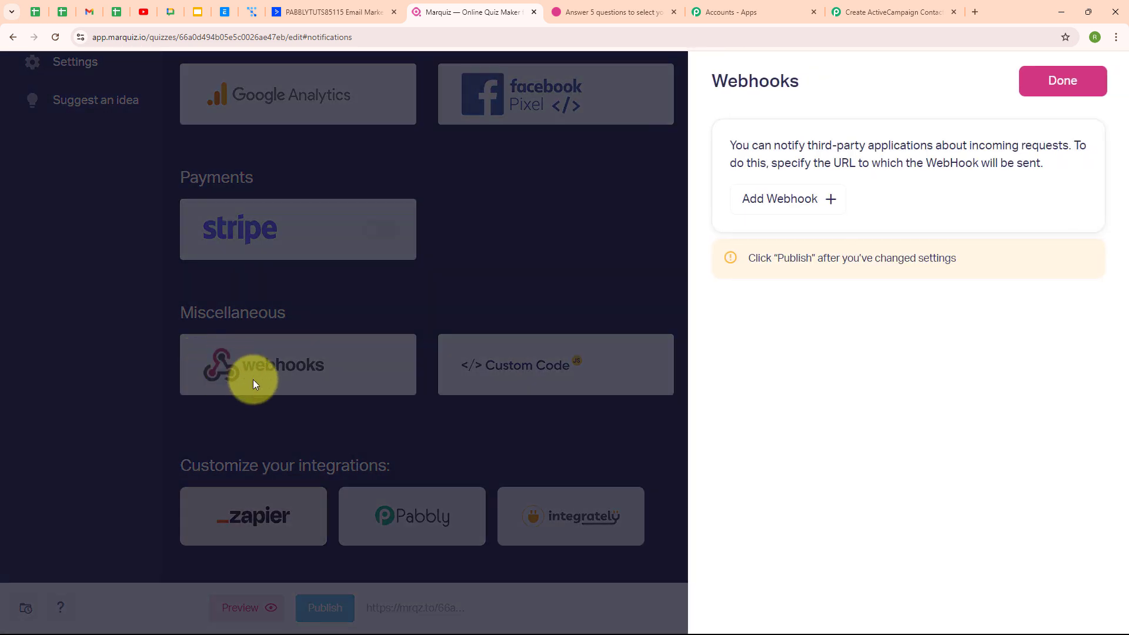
Add the pasted Pabbly webhook URL, save it, and publish the quiz
left_click(779, 203)
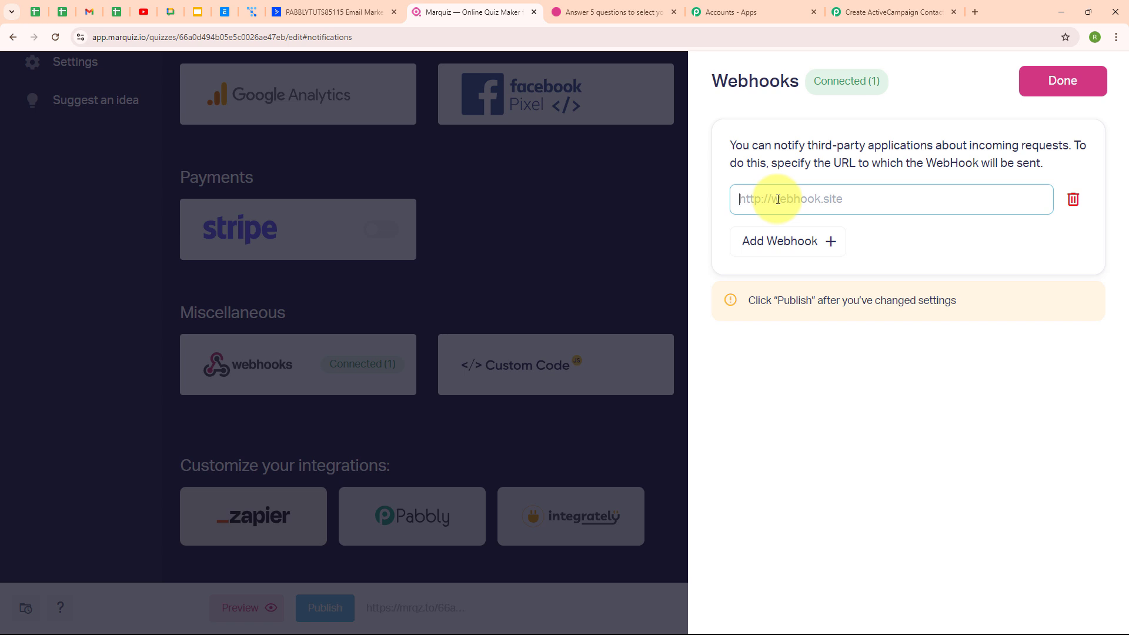
key("ctrl+v")
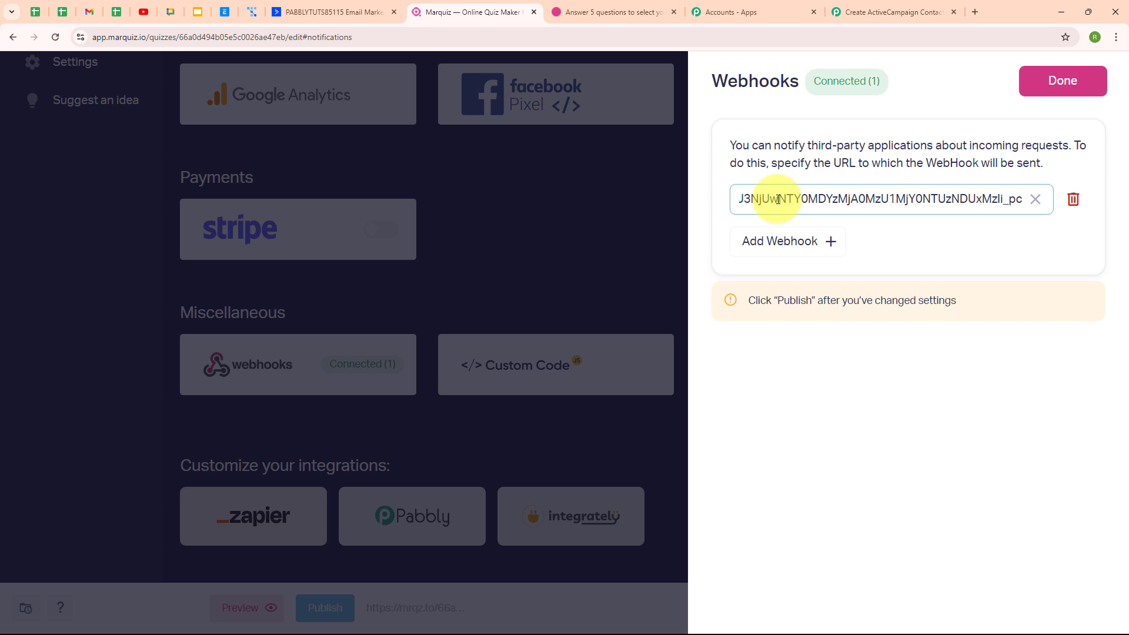
left_click(913, 228)
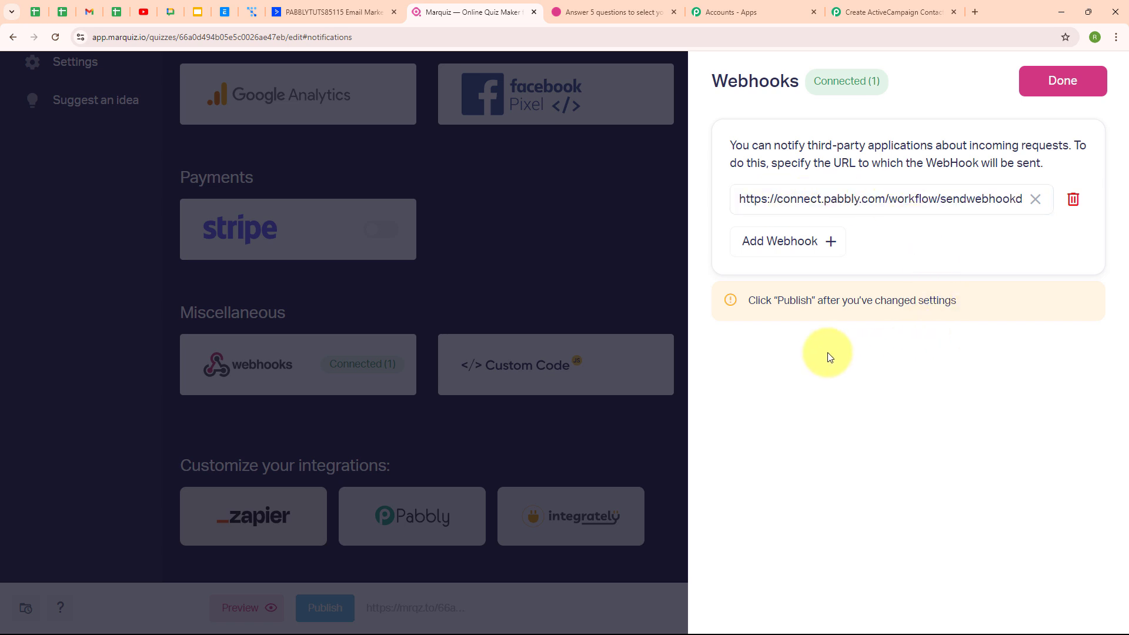
left_click(1041, 90)
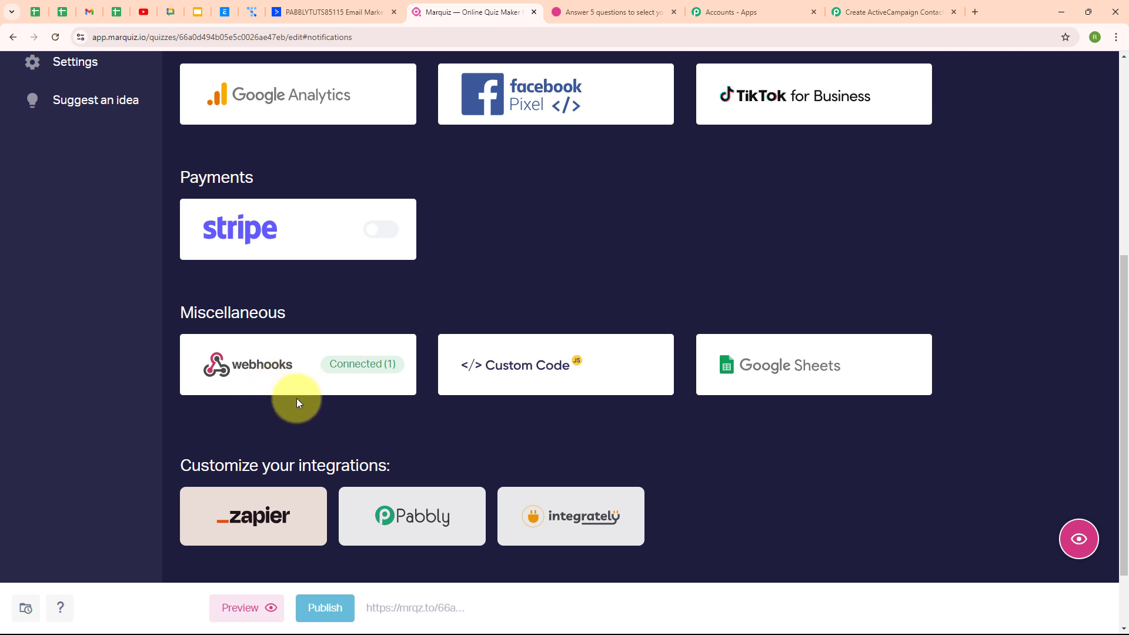
left_click(325, 612)
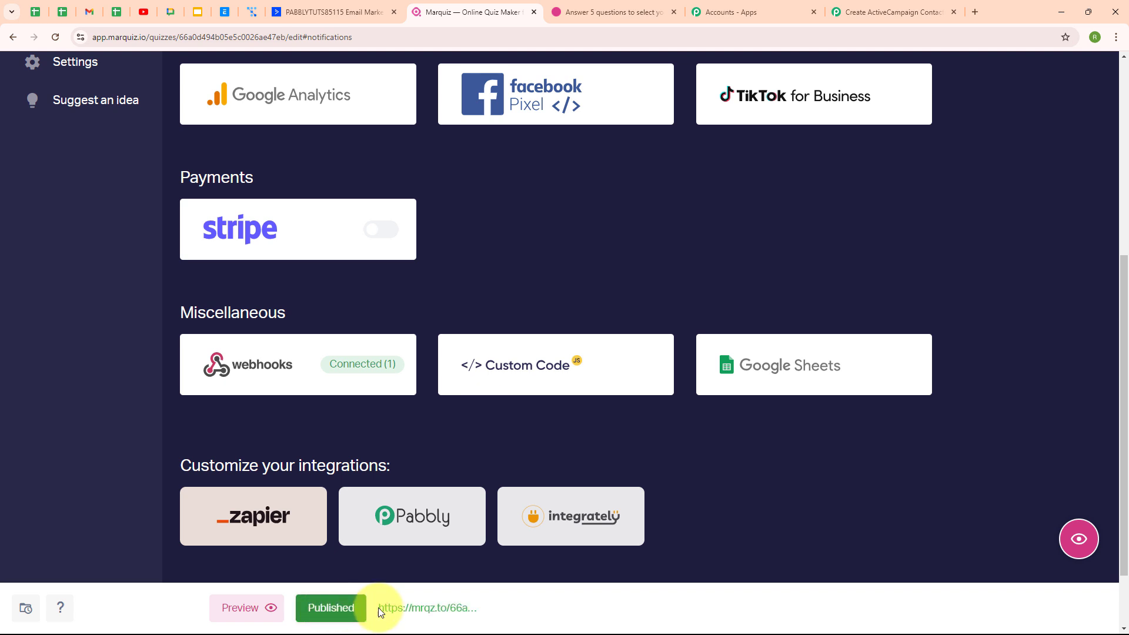
Open the live quiz from its mrqz.to link, glance at the waiting Pabbly workflow, then return
left_click(404, 609)
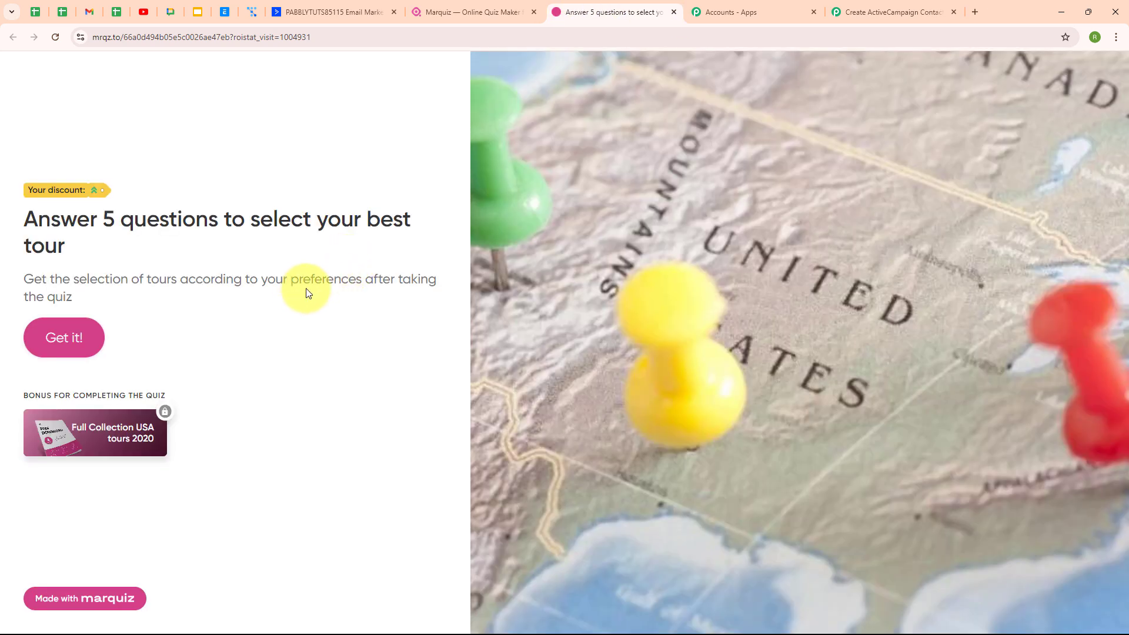
left_click(921, 6)
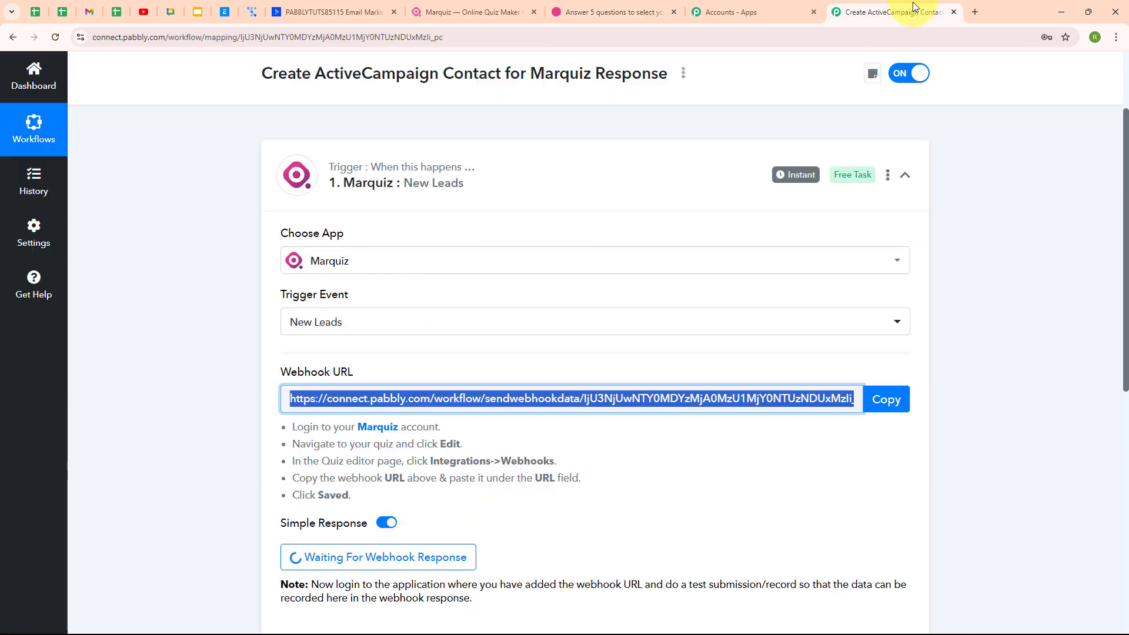
scroll(781, 322, "down", 5)
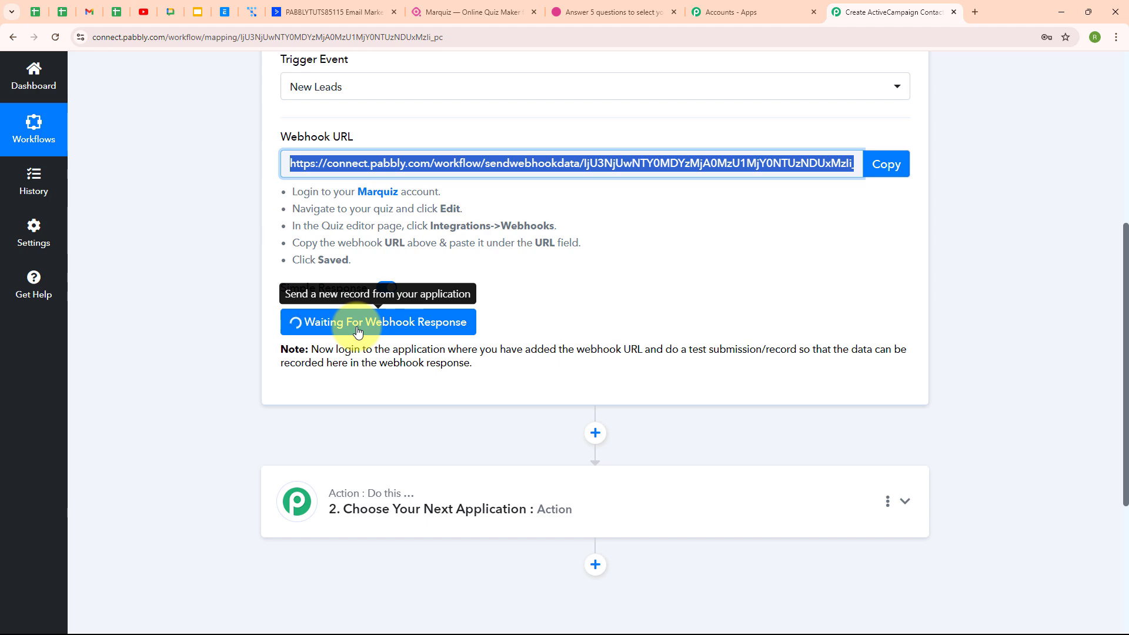
left_click(629, 4)
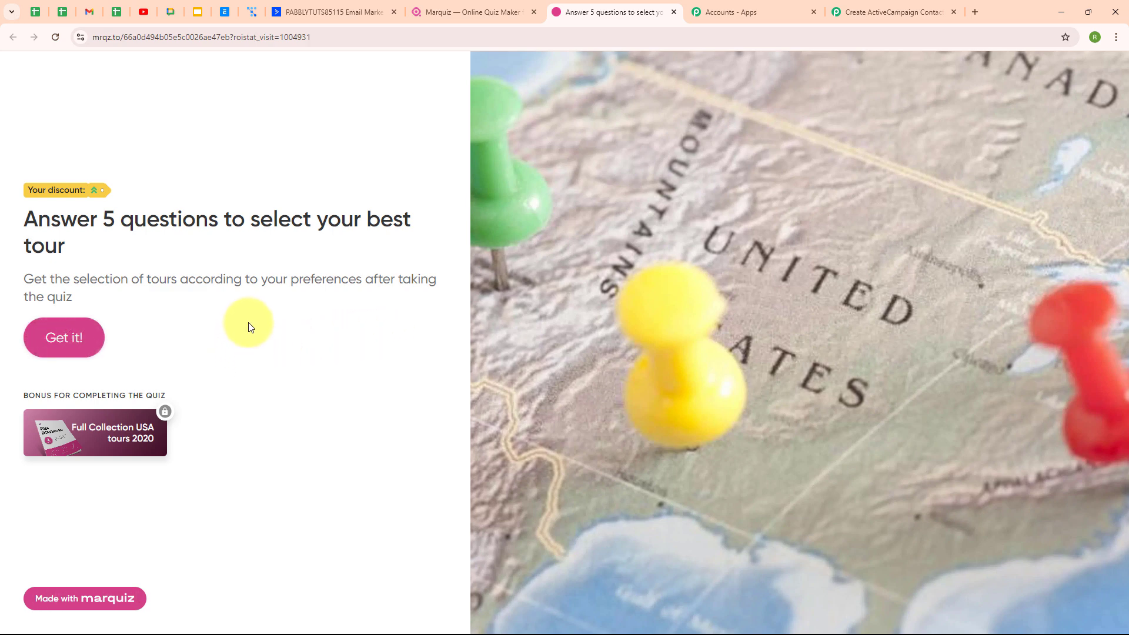
Answer the quiz: Beach, On my own, trip length, Stunning Instagram pictures, budget around 8,000
left_click(71, 347)
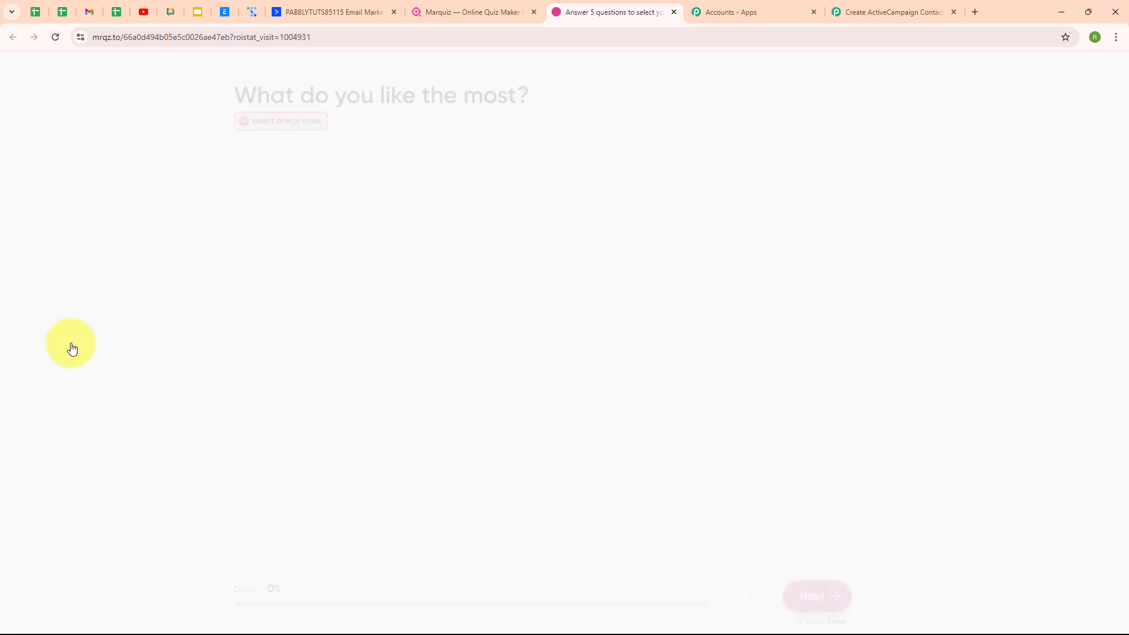
left_click(468, 213)
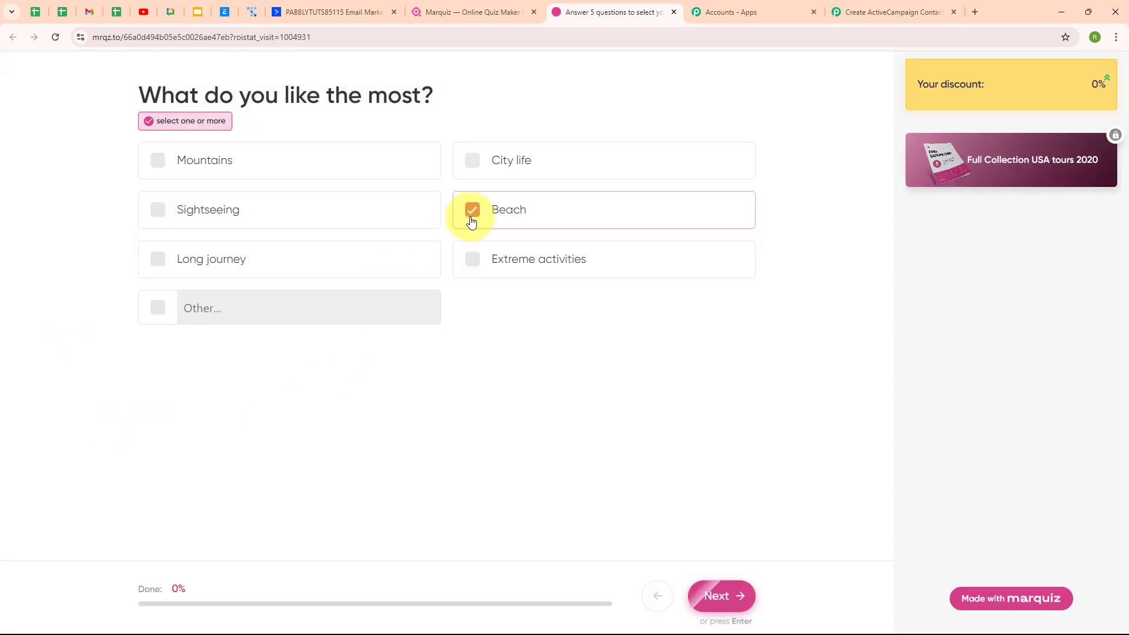
left_click(716, 595)
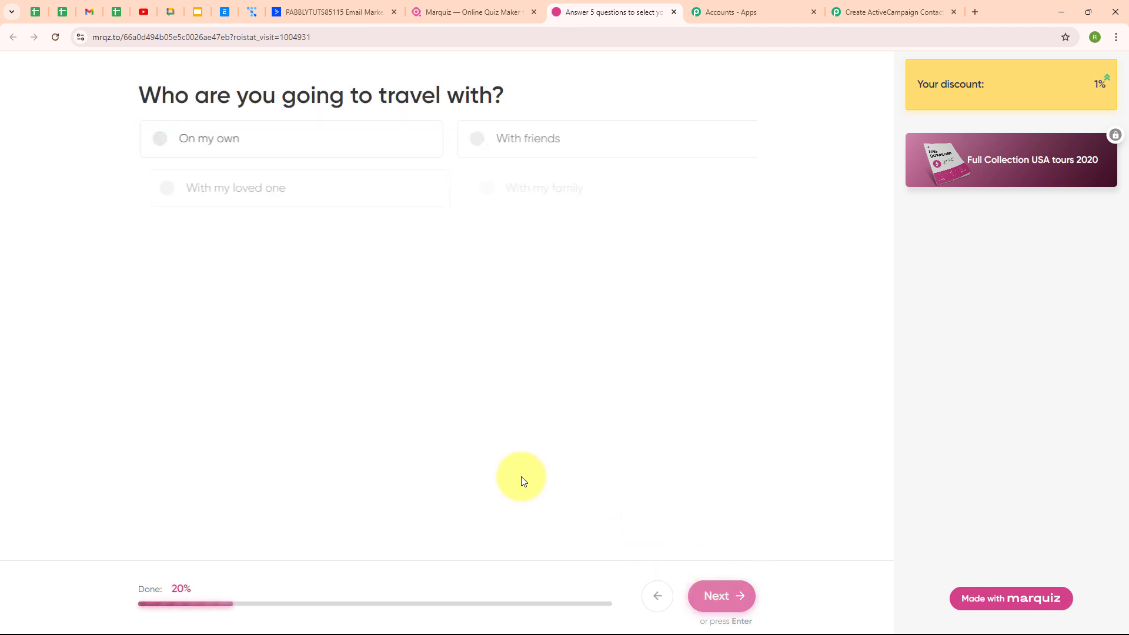
left_click(253, 134)
left_click(721, 594)
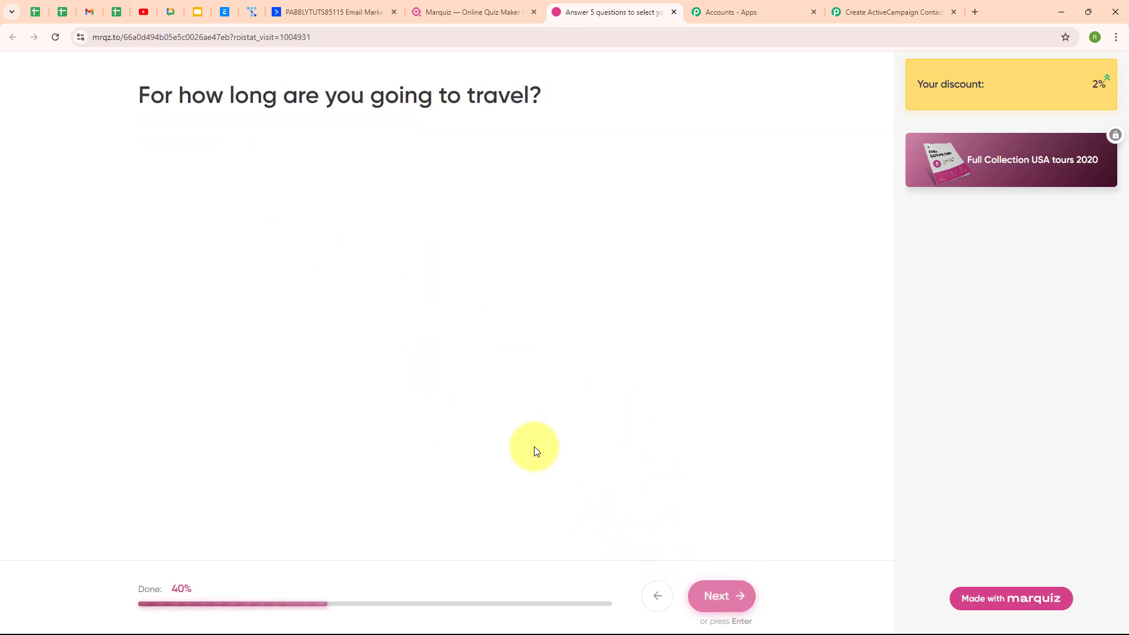
left_click_drag(422, 198, 527, 216)
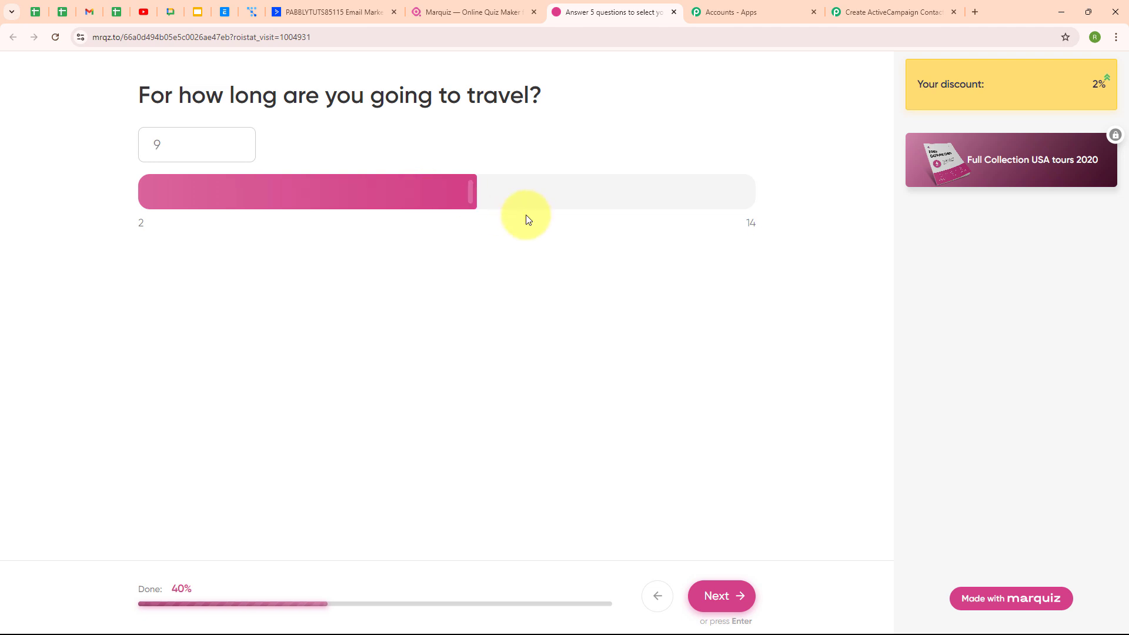
left_click(721, 596)
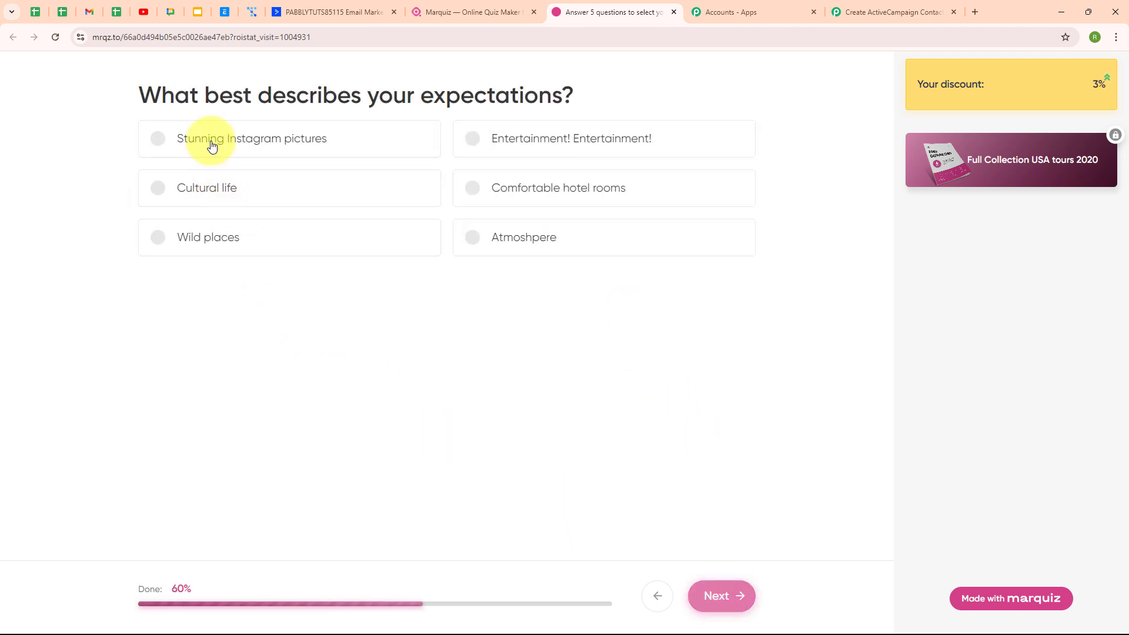
left_click(213, 141)
left_click(716, 600)
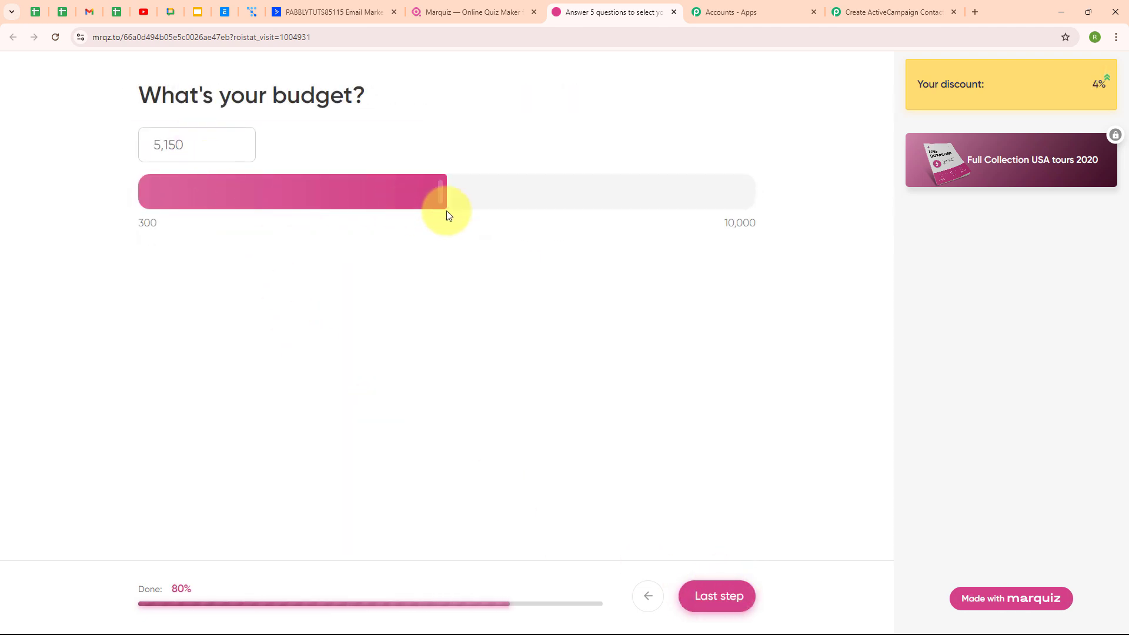
left_click_drag(447, 203, 629, 197)
left_click(717, 596)
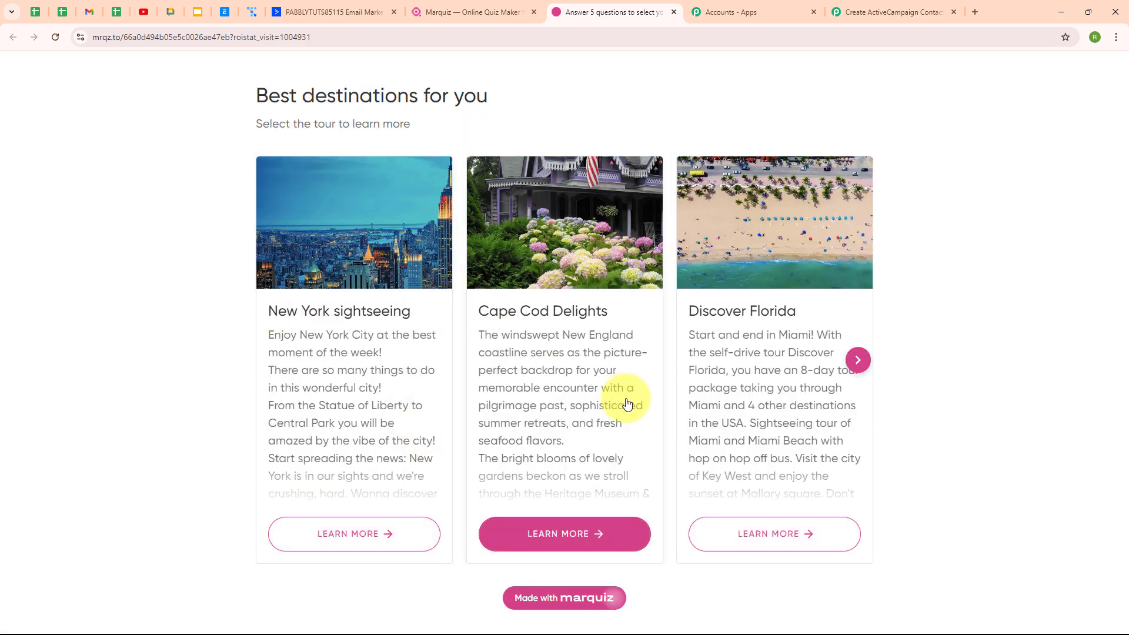
Pick the American Parks Trail tour from the results and continue to the lead form
left_click(858, 360)
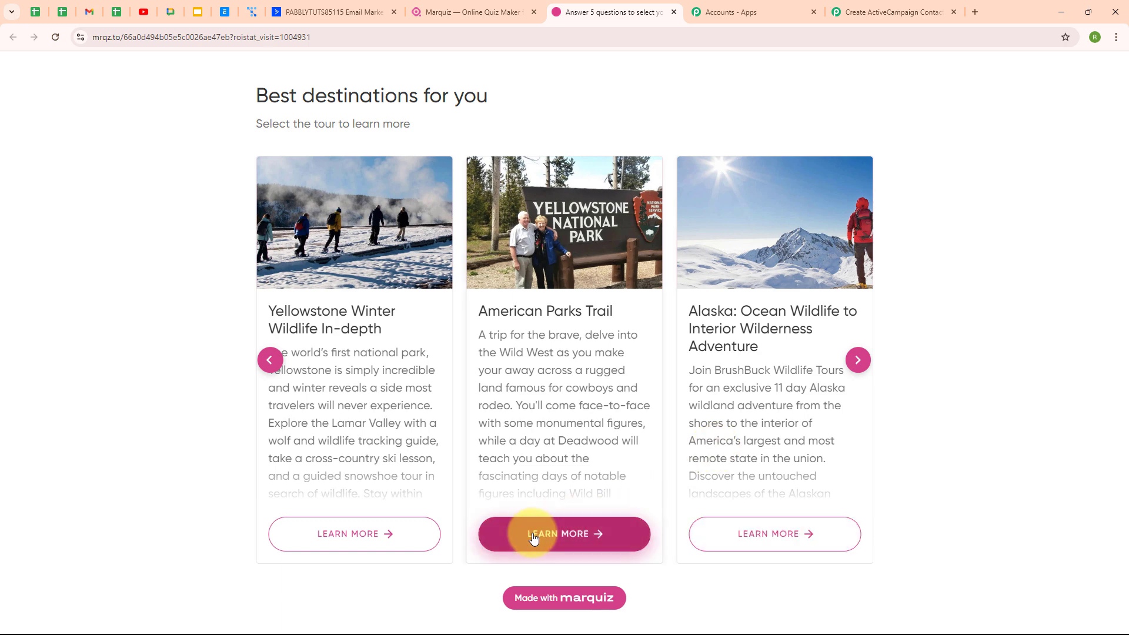
left_click(532, 539)
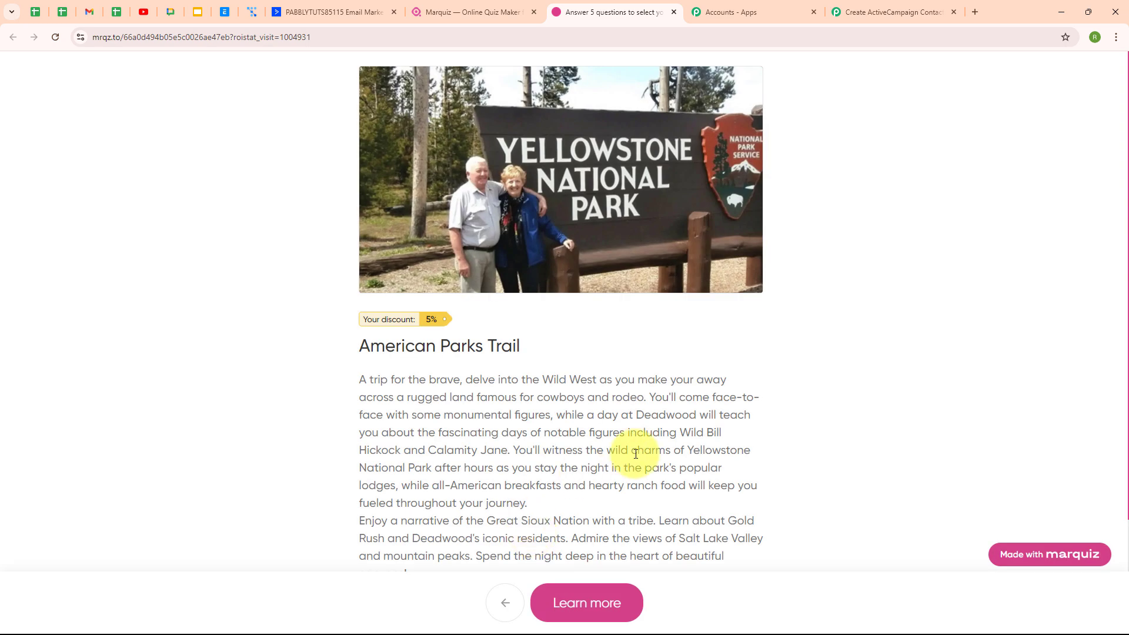
left_click(624, 607)
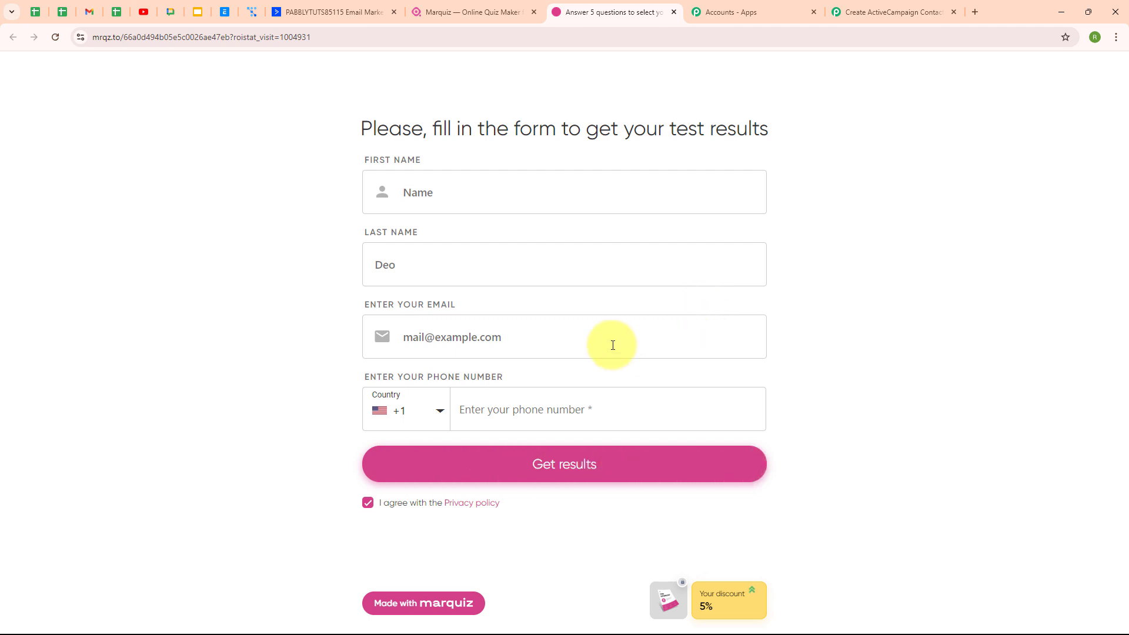
Enter the test contact's first name, last name and e-mail in the Marquiz lead form
left_click(451, 193)
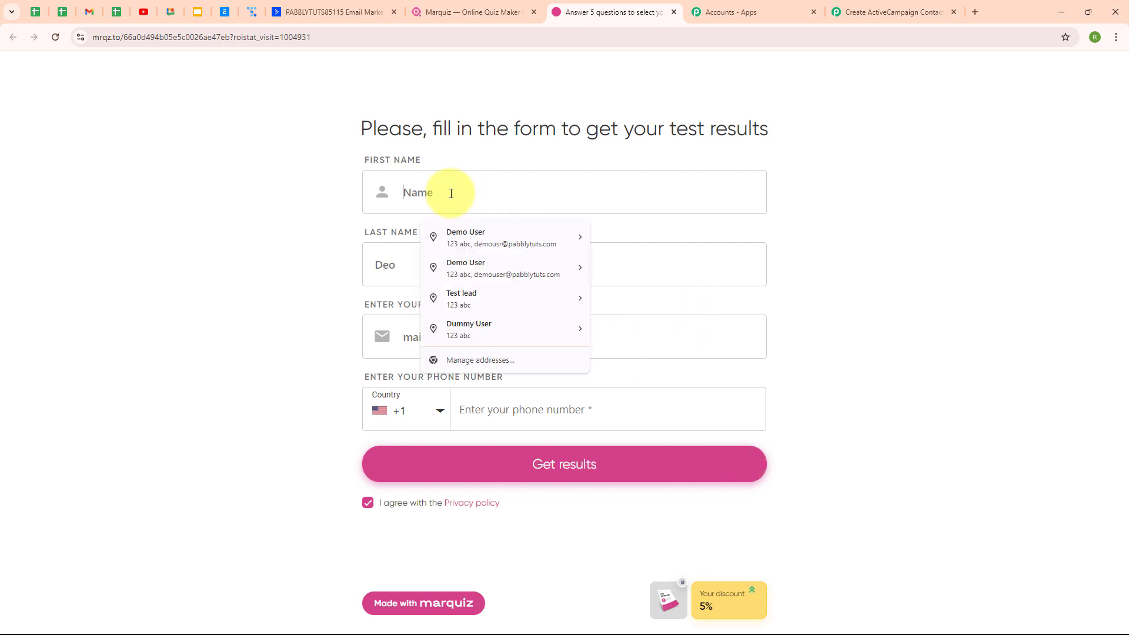
type("D")
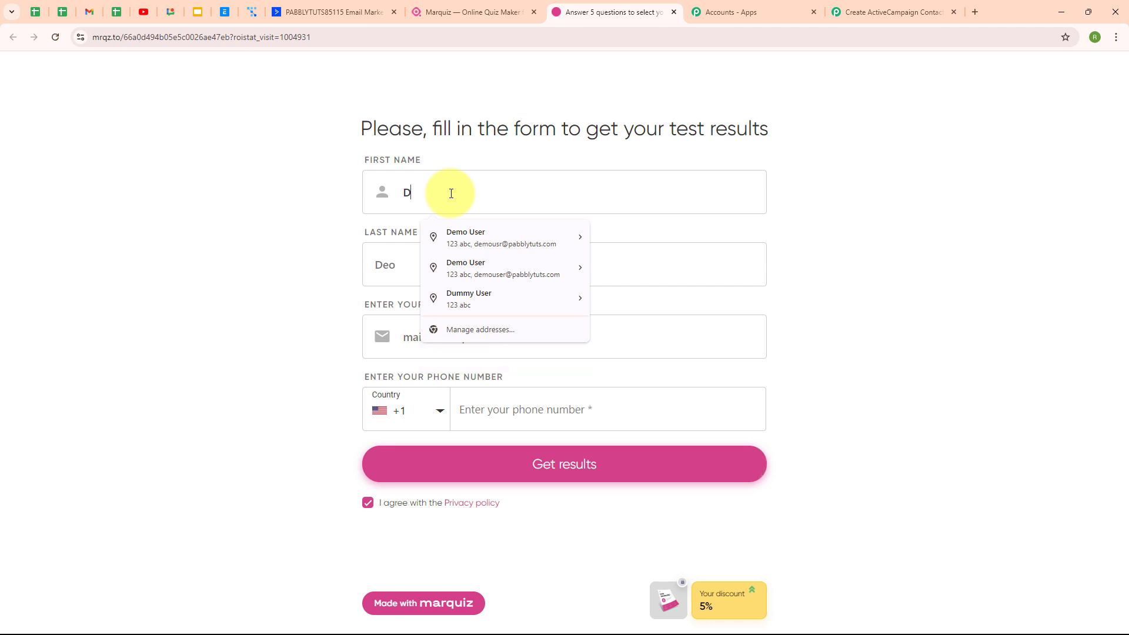
type("ummy")
left_click(411, 266)
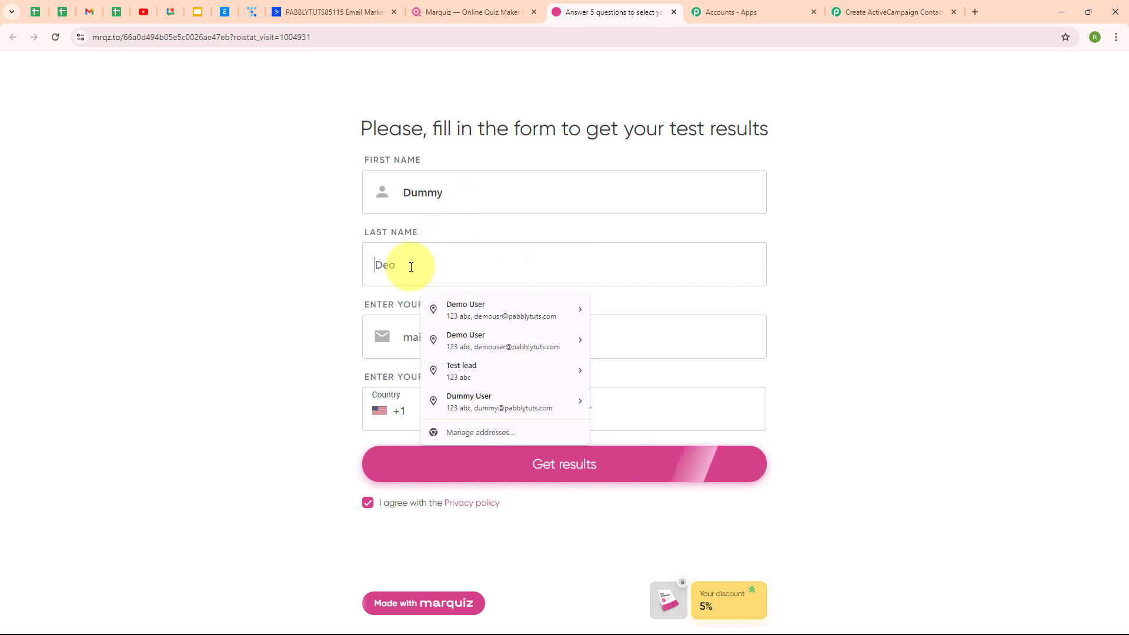
type("User")
left_click(404, 353)
type("du")
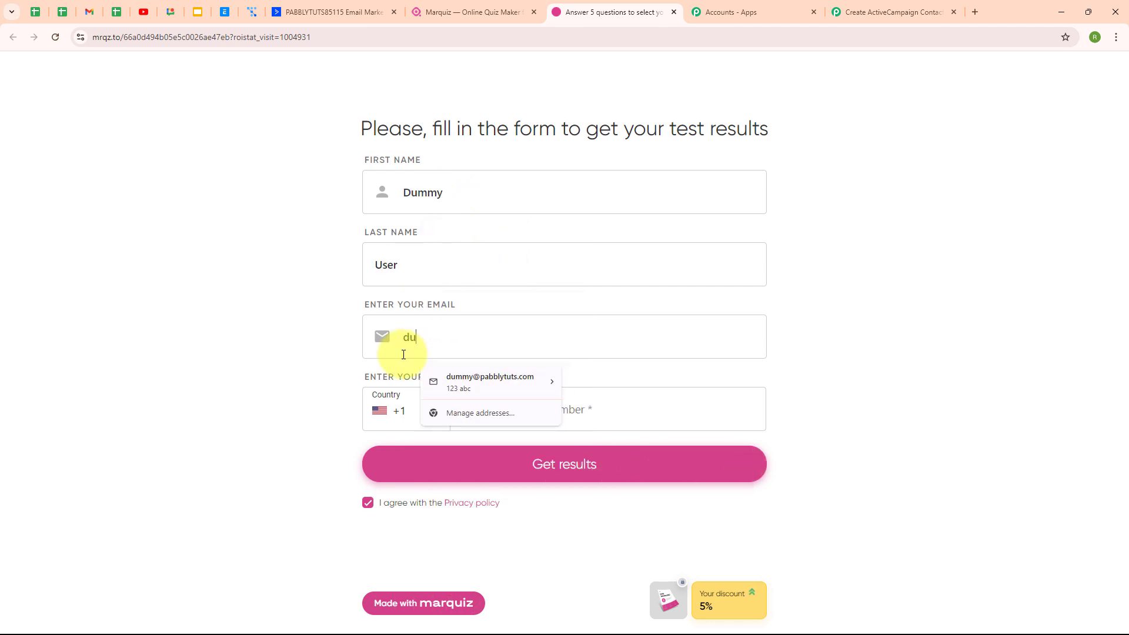
type("mmy")
key("Down")
key("Return")
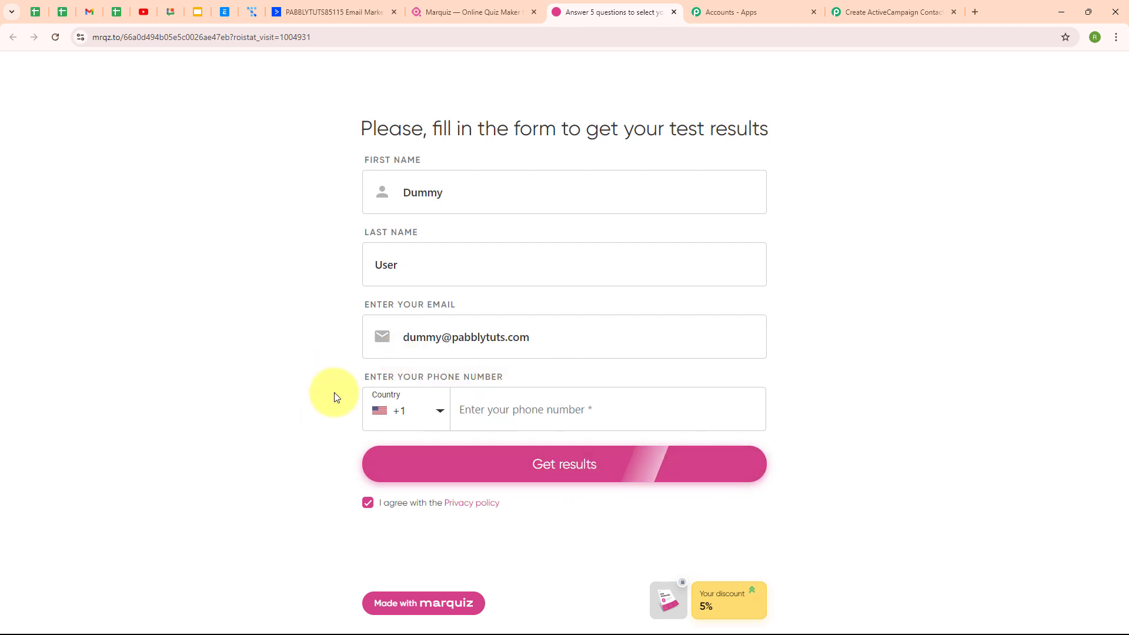
Choose India as the phone country, enter the test phone number and submit for results
left_click(435, 414)
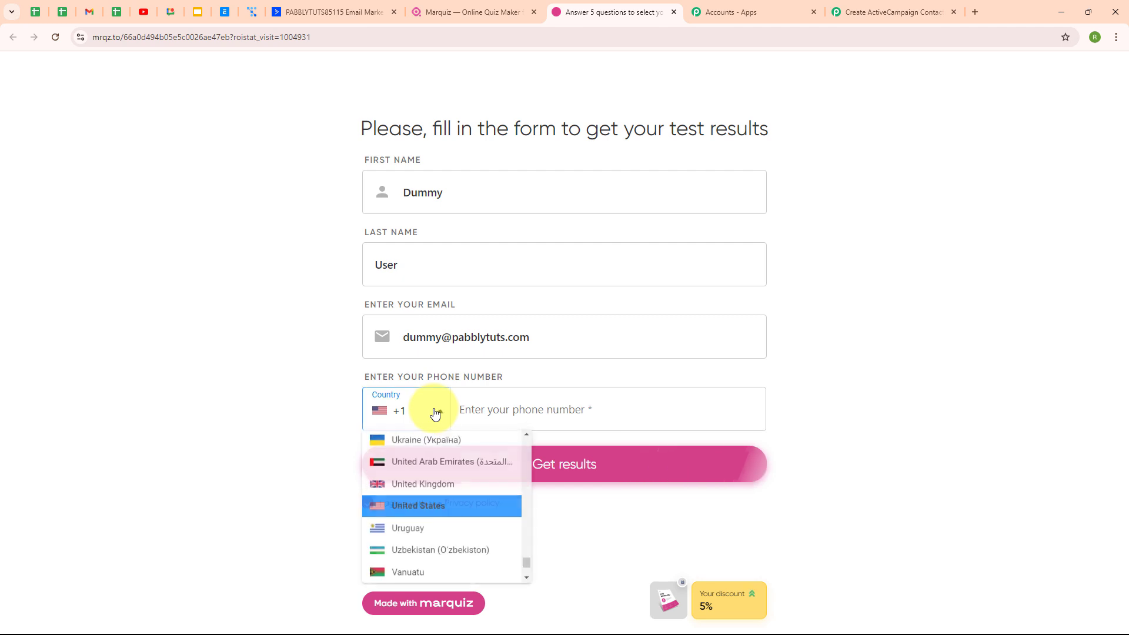
left_click_drag(527, 565, 521, 496)
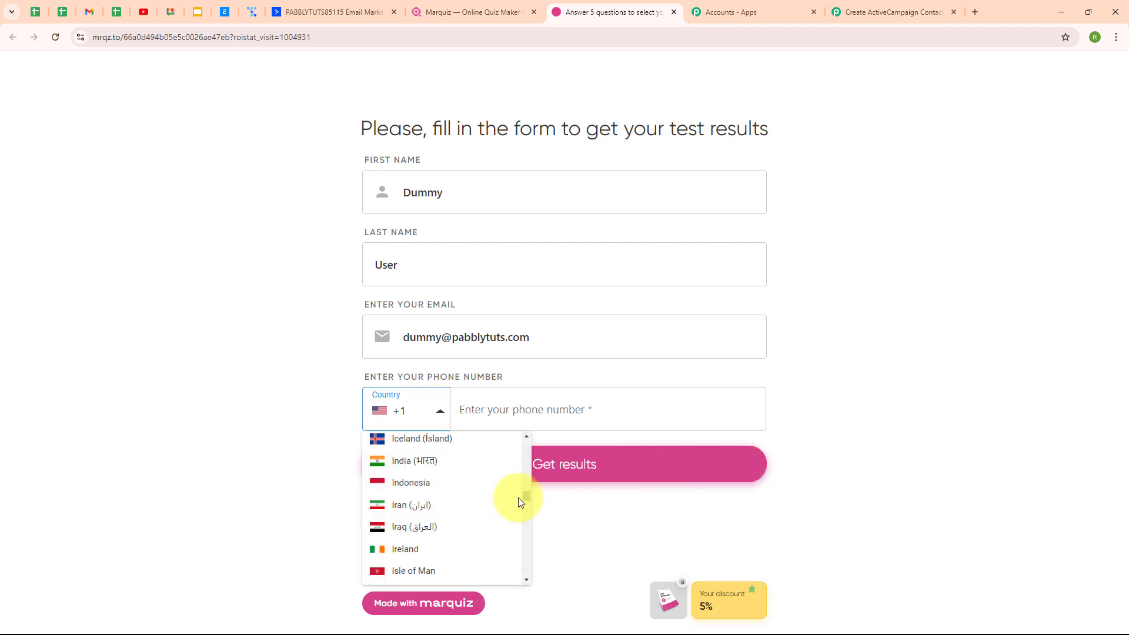
left_click(436, 466)
type("8")
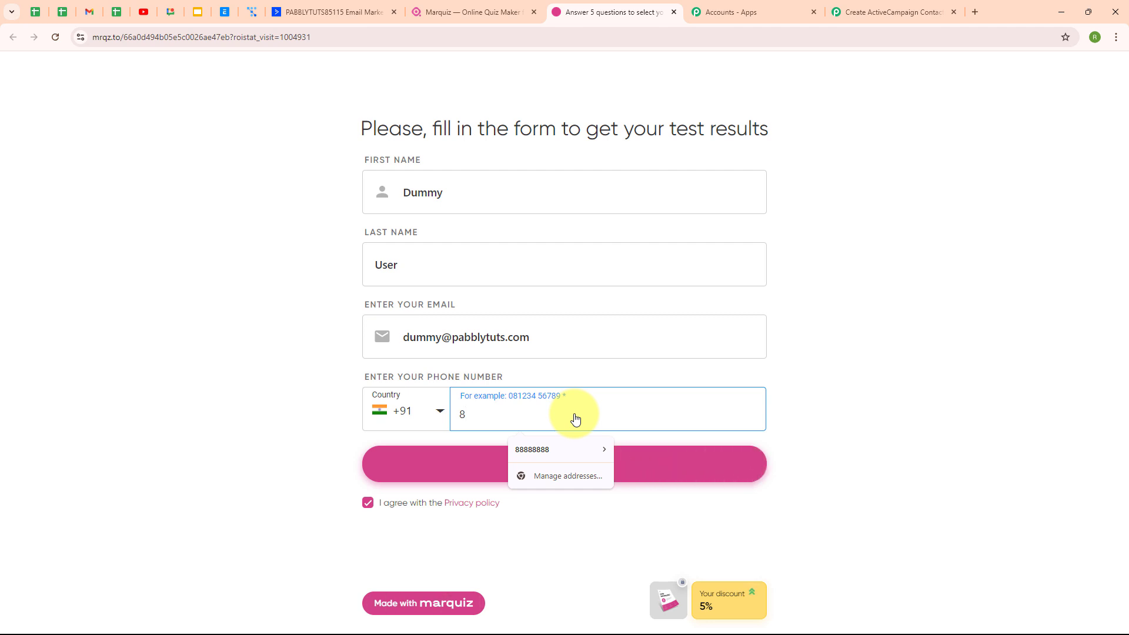
type("0000 00000")
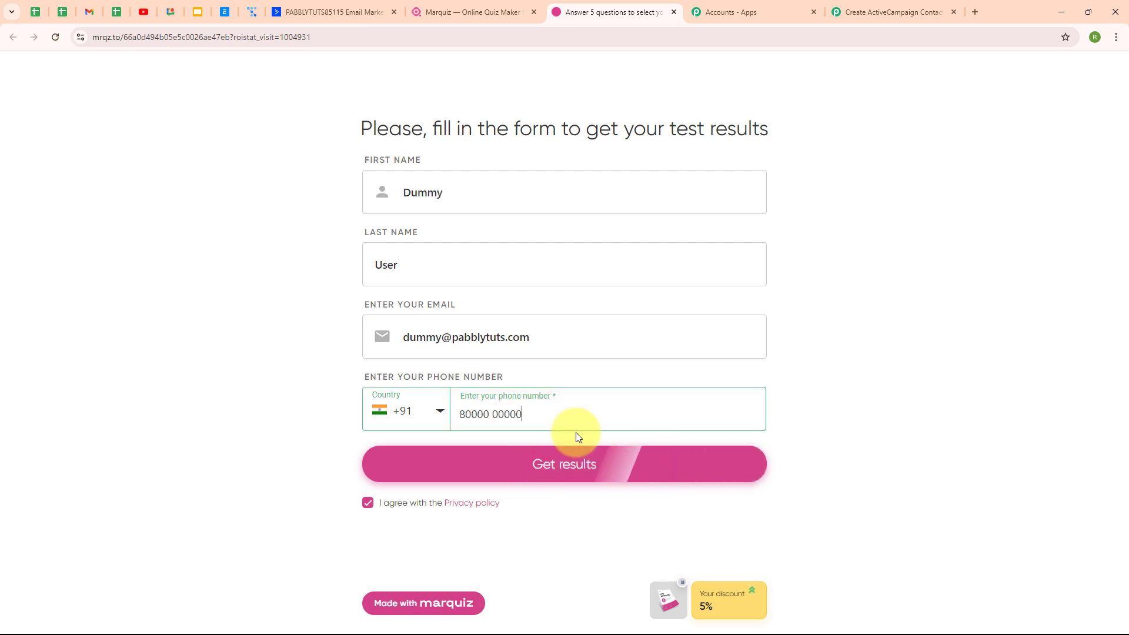
left_click(598, 479)
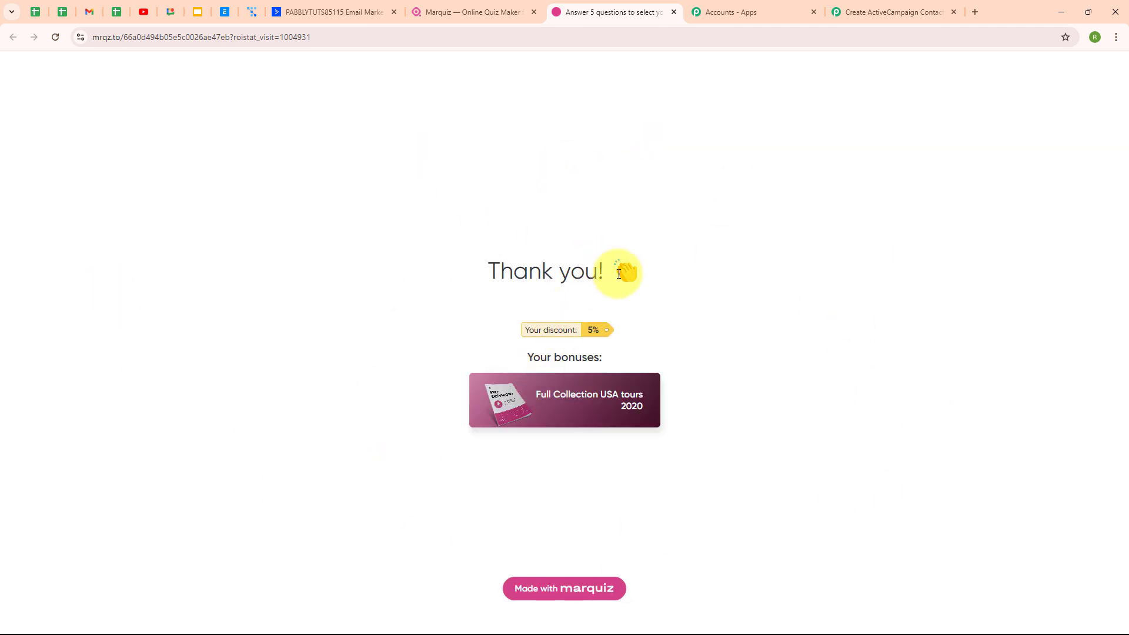
In the Pabbly workflow, check the captured Contacts Text, Phone, Name and Email values in Response Received
left_click(919, 5)
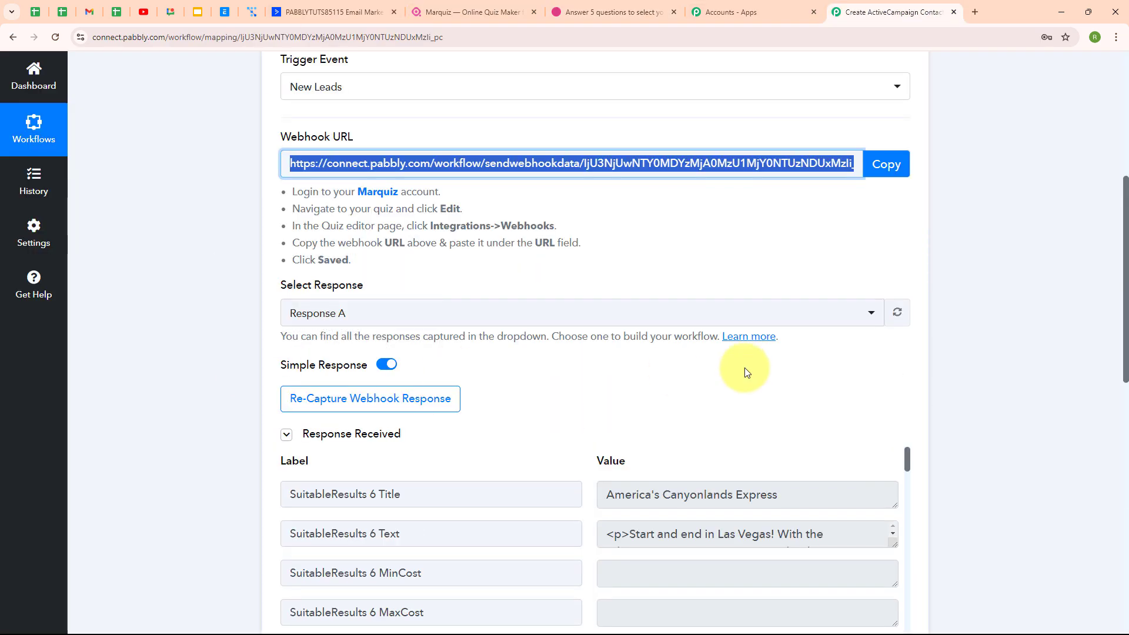
scroll(744, 371, "down", 4)
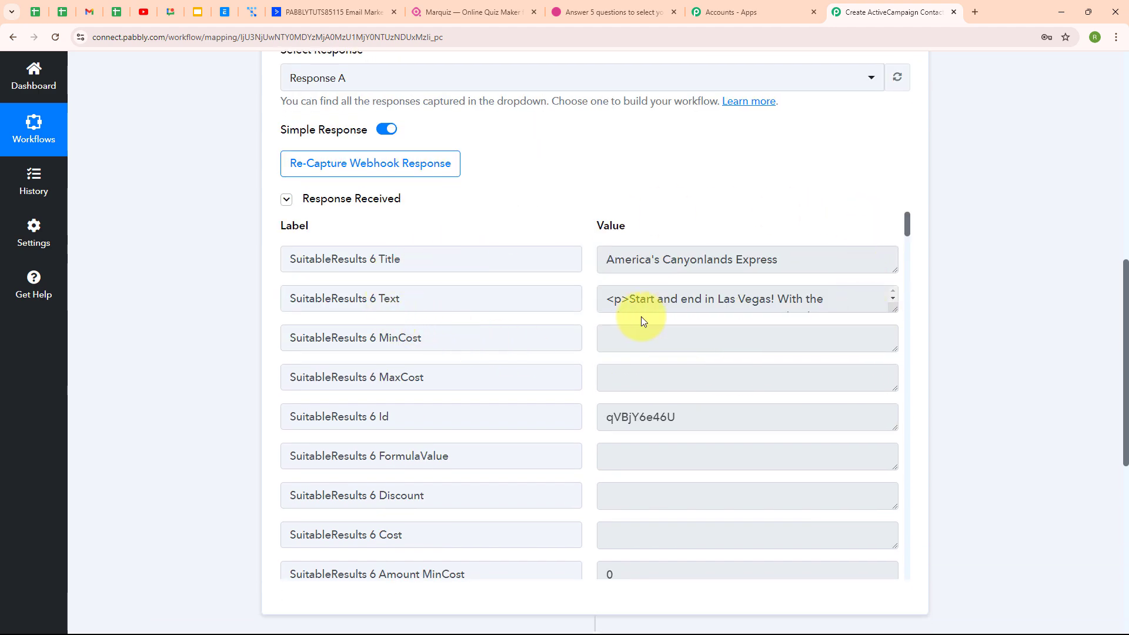
scroll(757, 363, "down", 10)
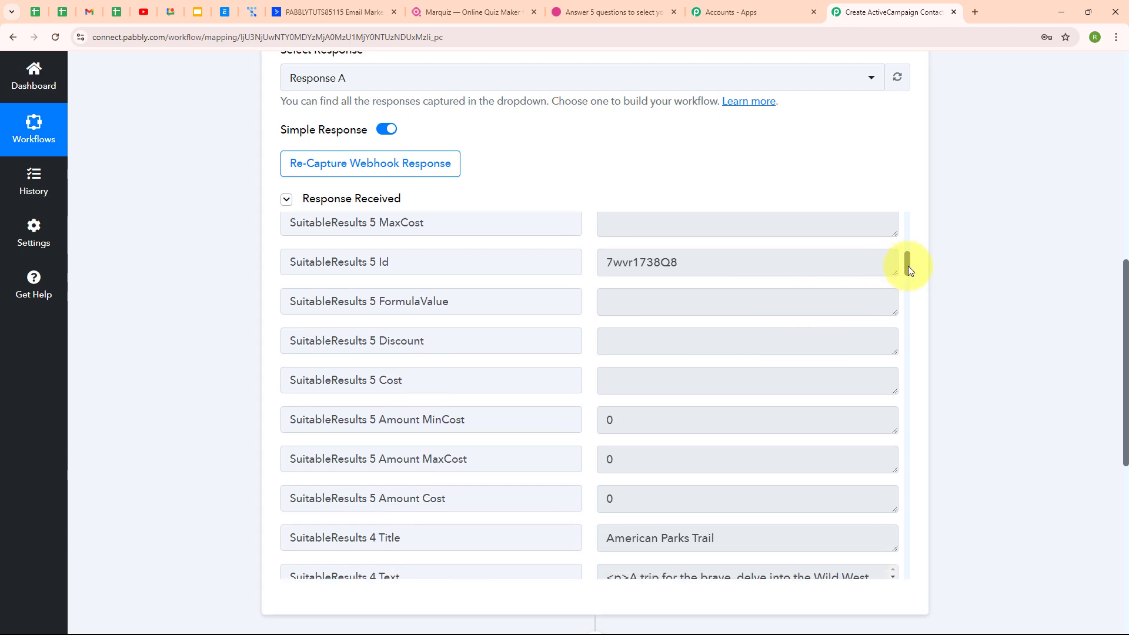
left_click_drag(908, 265, 965, 531)
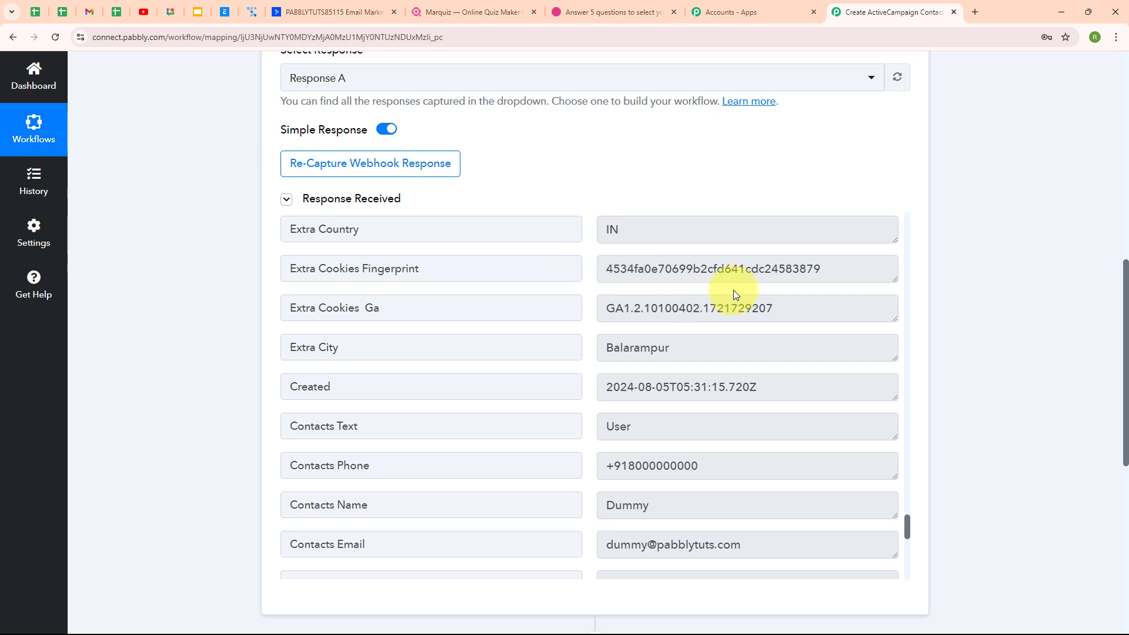
scroll(733, 291, "down", 2)
left_click(634, 310)
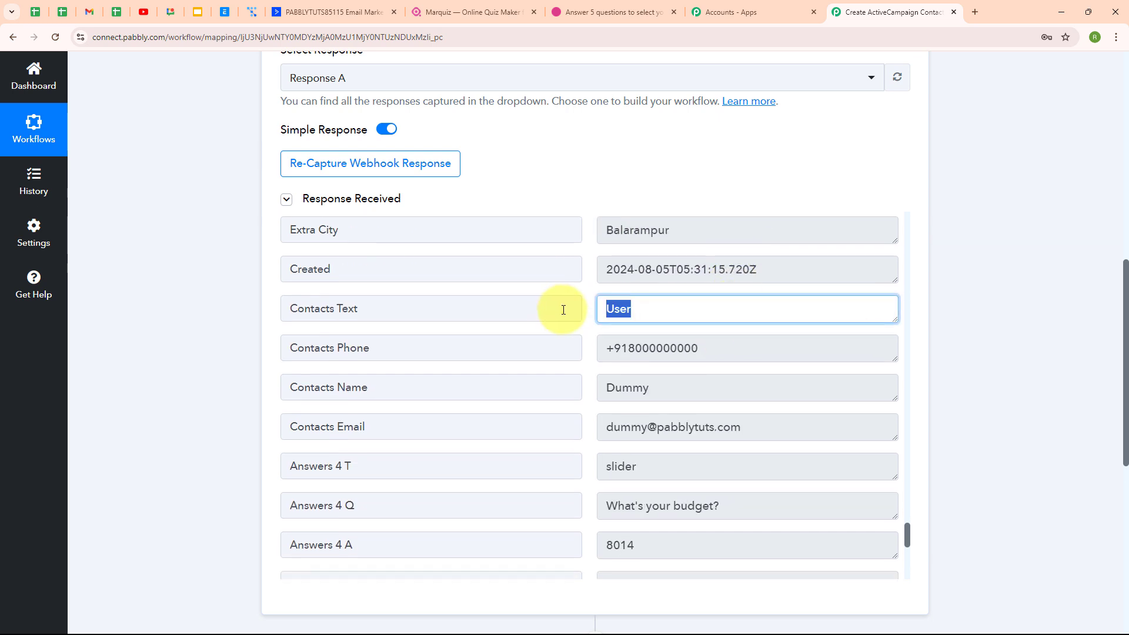
left_click(751, 348)
left_click(671, 390)
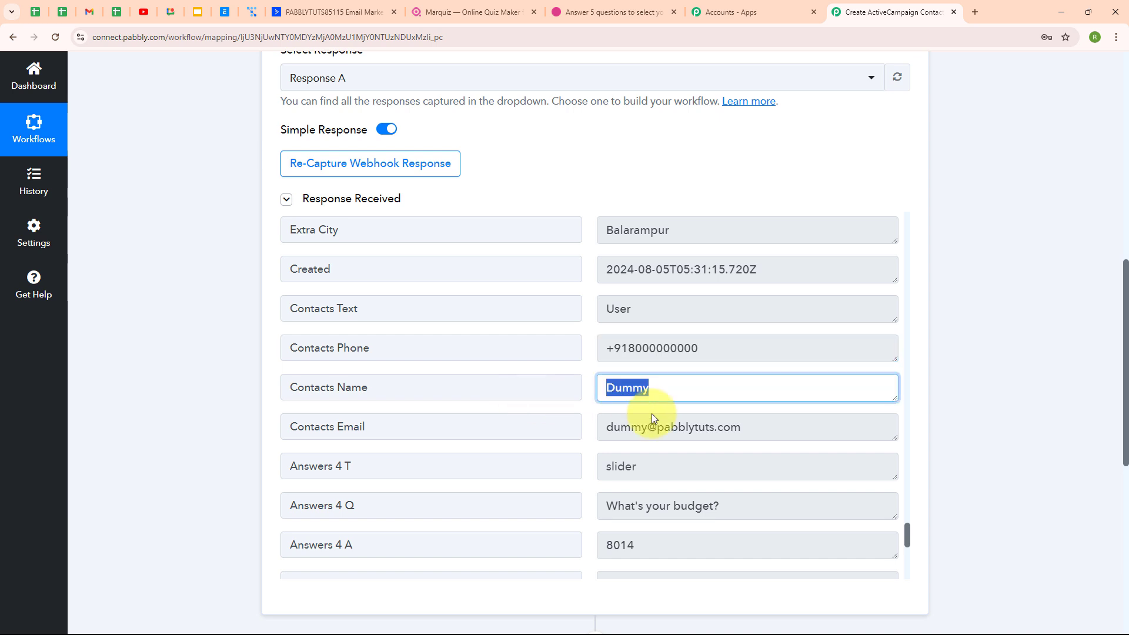
left_click(751, 431)
scroll(831, 426, "down", 8)
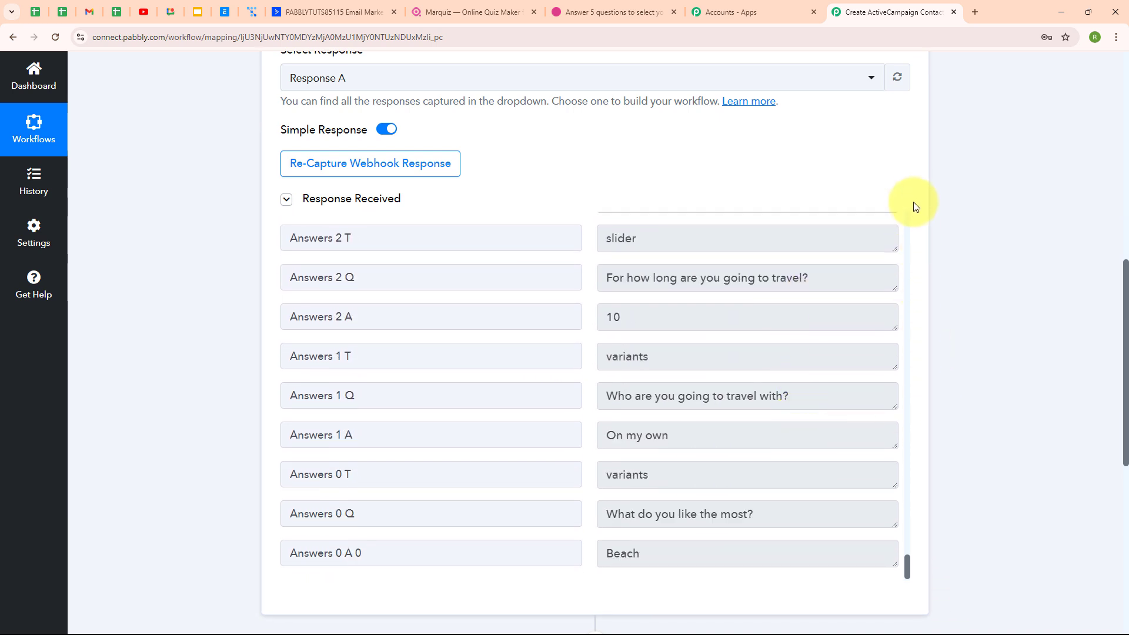
scroll(915, 196, "up", 8)
scroll(923, 276, "up", 3)
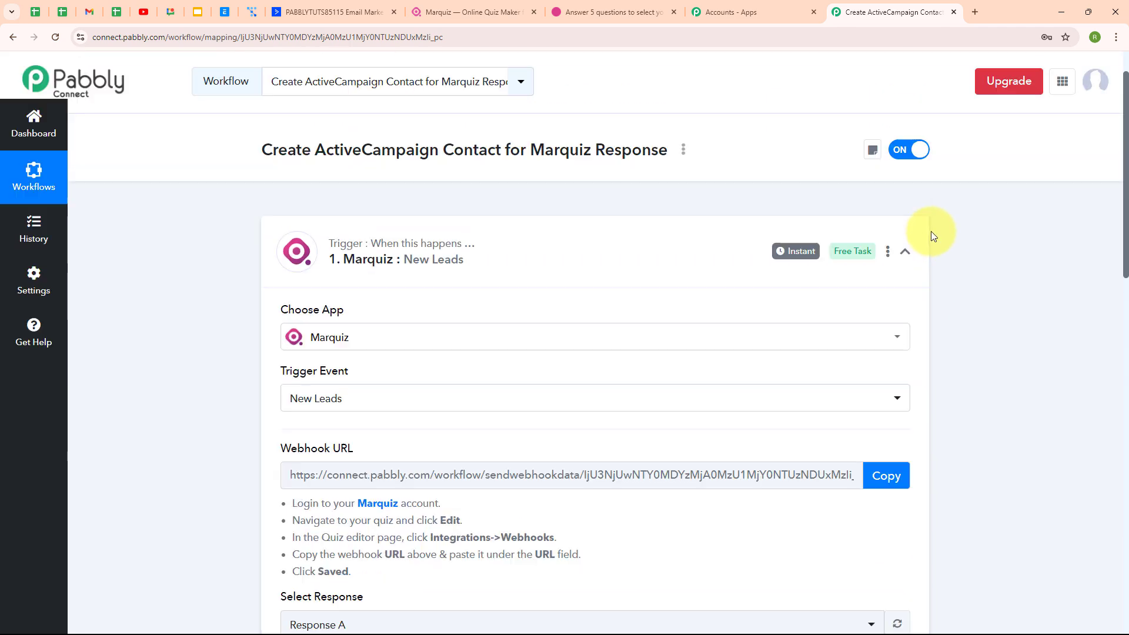
Add ActiveCampaign as the action app, found by searching 'act', with the Create a Contact event
left_click(905, 292)
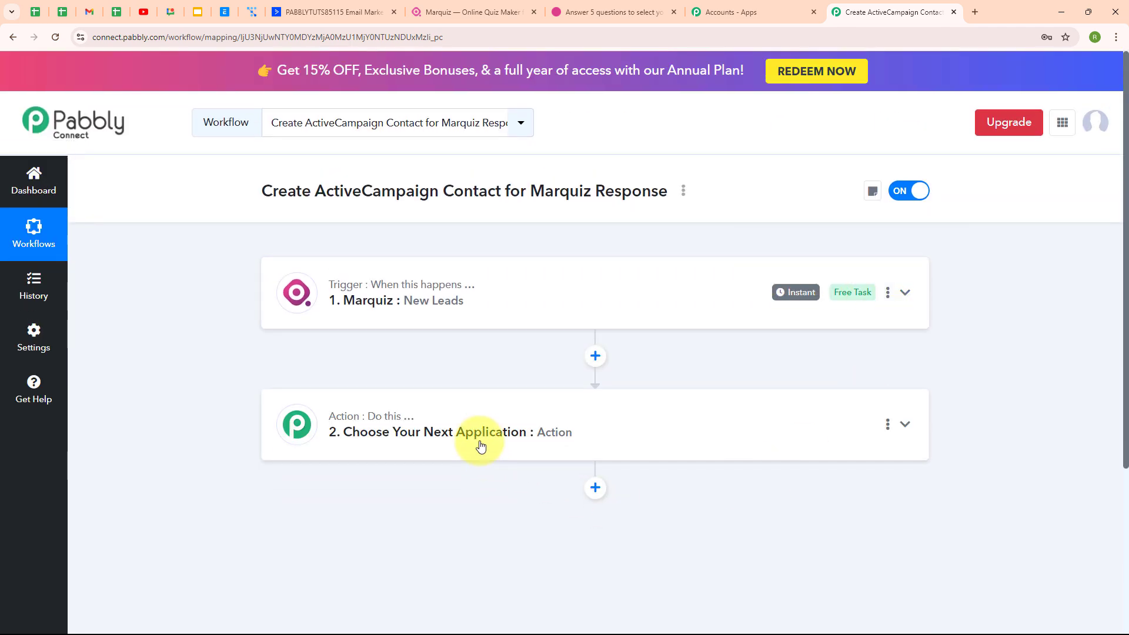
left_click(480, 446)
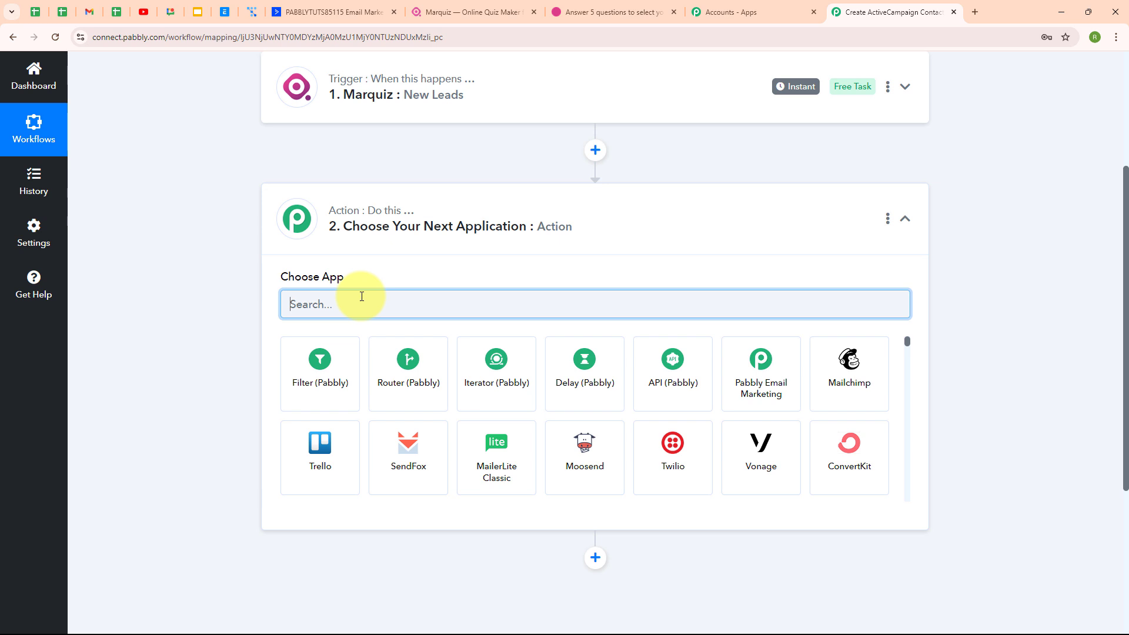
type("act")
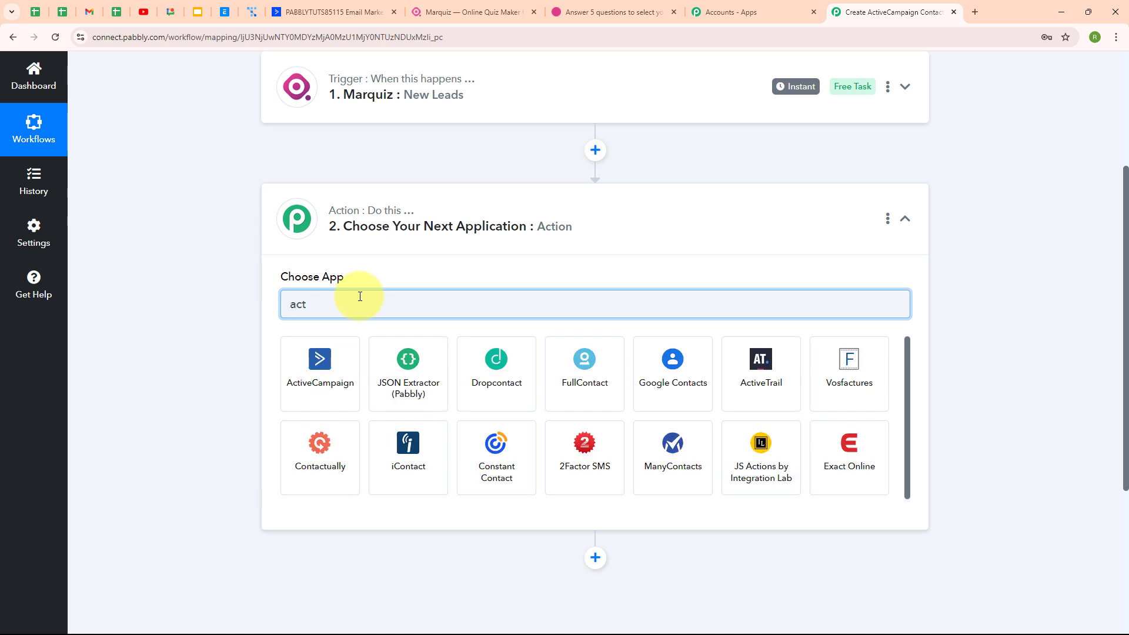
left_click(315, 375)
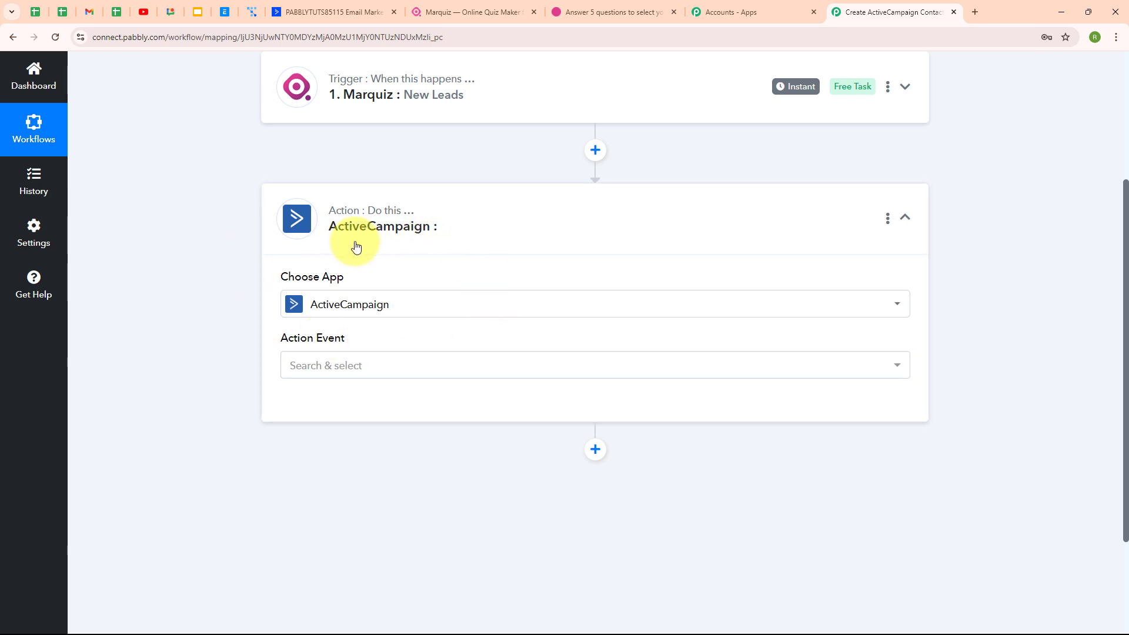
left_click(327, 367)
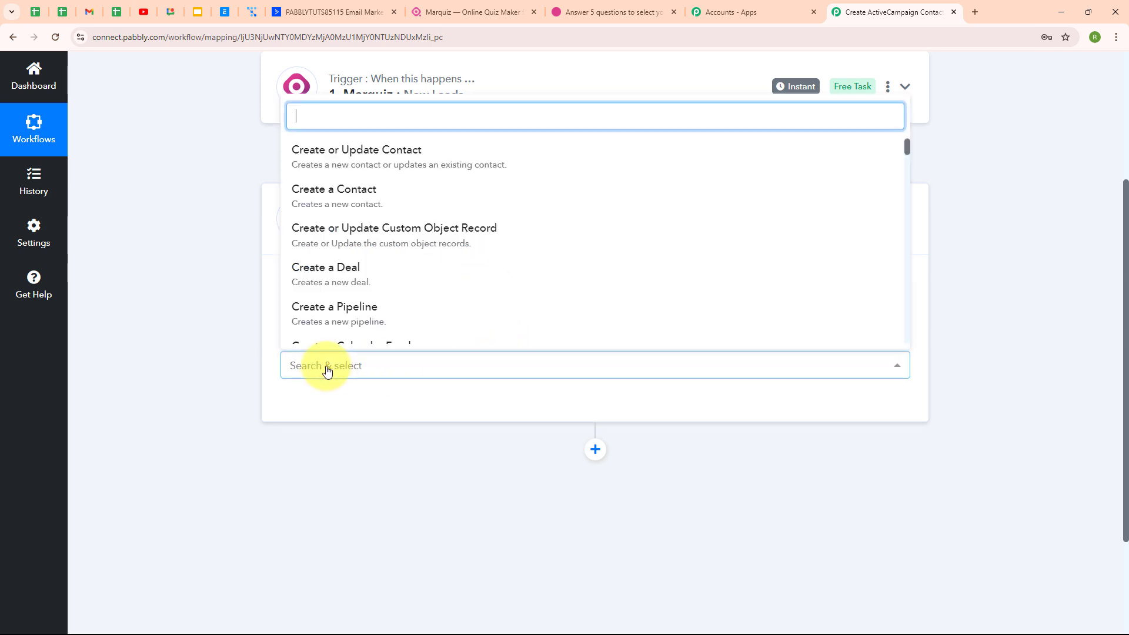
left_click(383, 193)
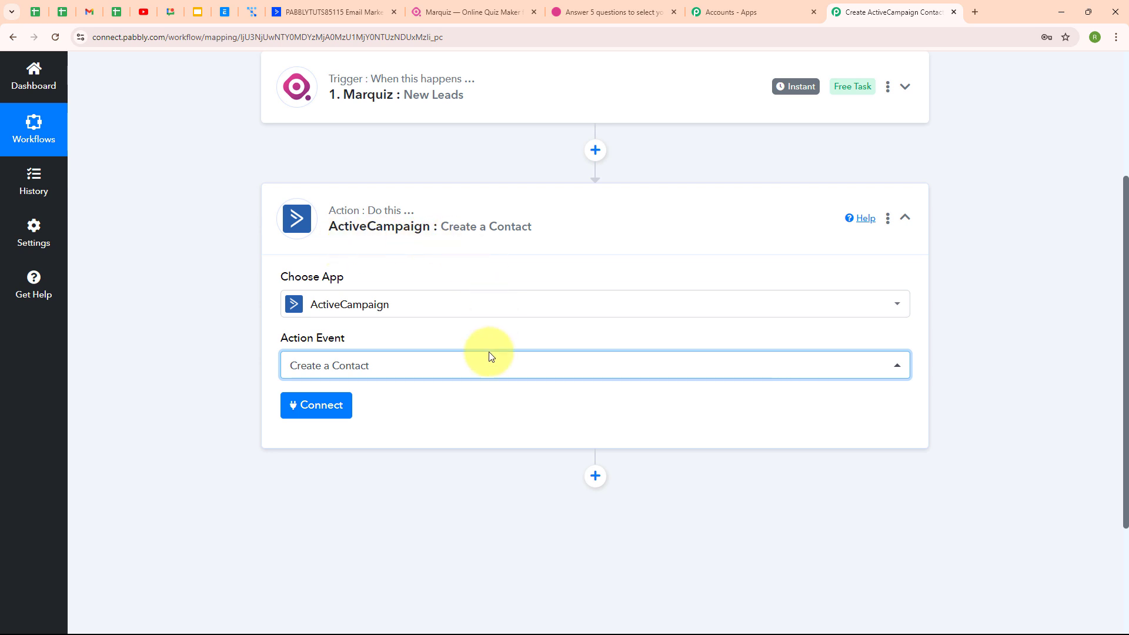
Start a new ActiveCampaign connection, 'ActiveCampaign #6', and review the API key help instructions
left_click(303, 406)
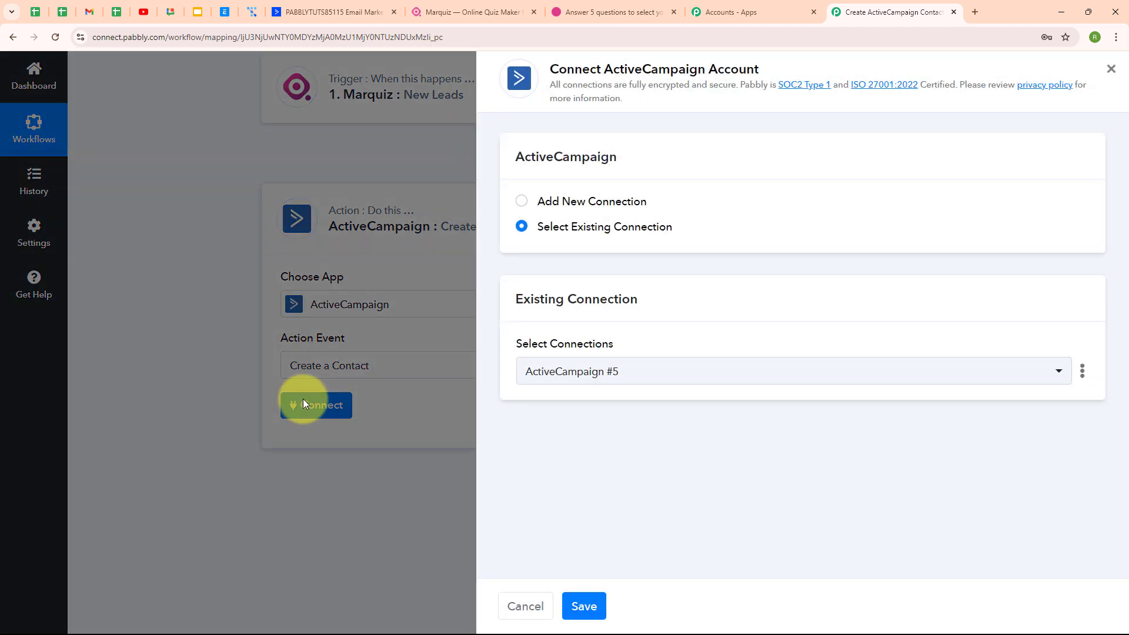
left_click(523, 202)
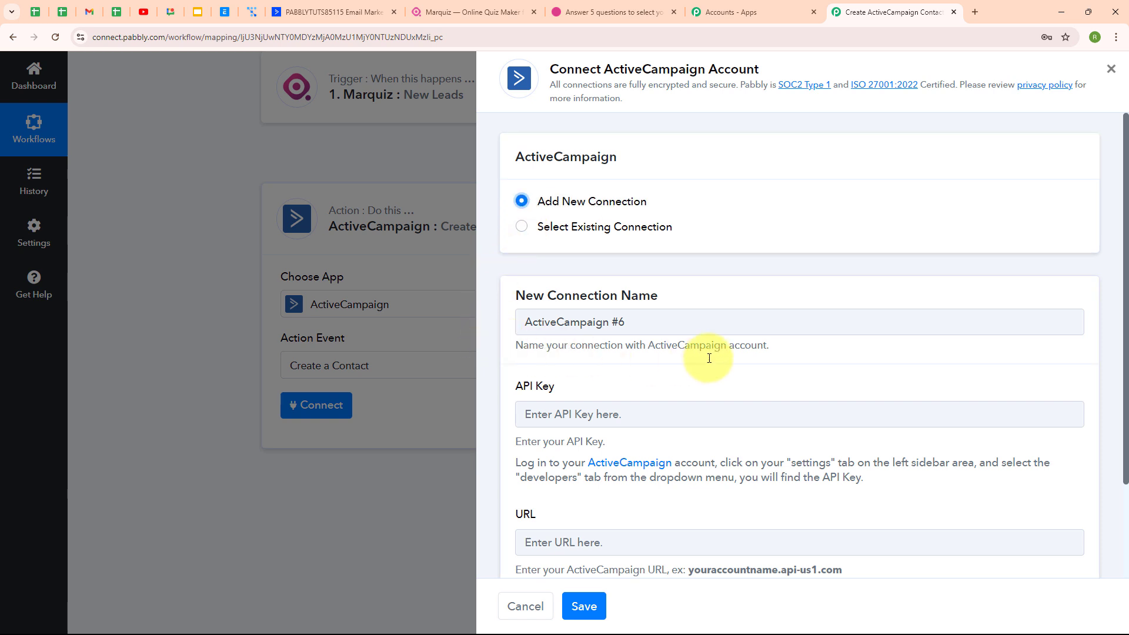
scroll(709, 358, "down", 2)
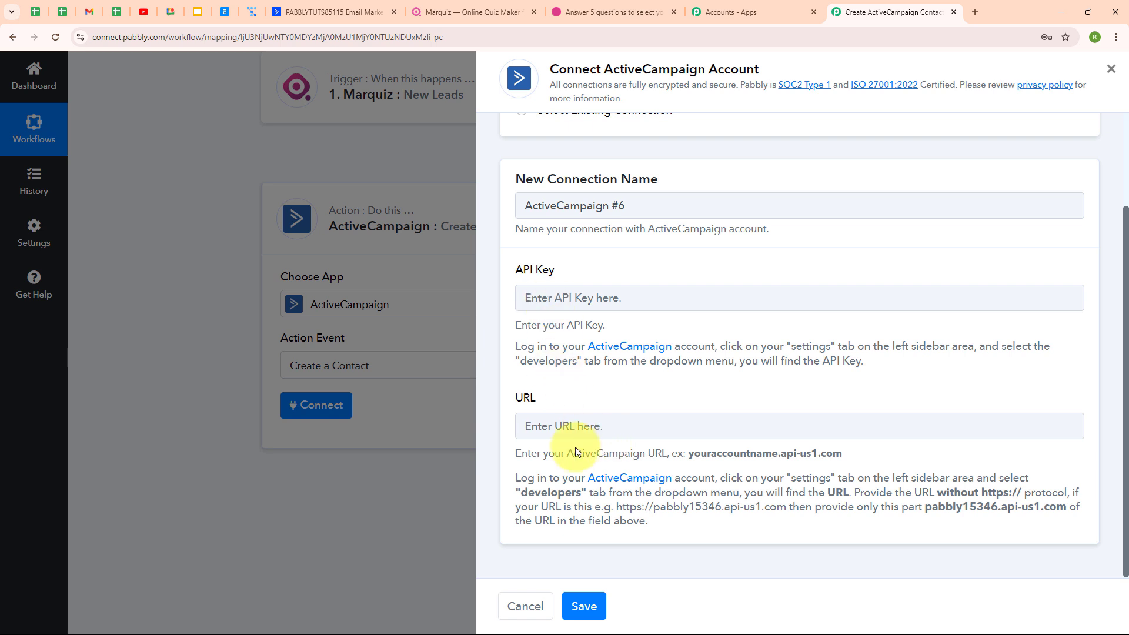
left_click_drag(515, 346, 829, 388)
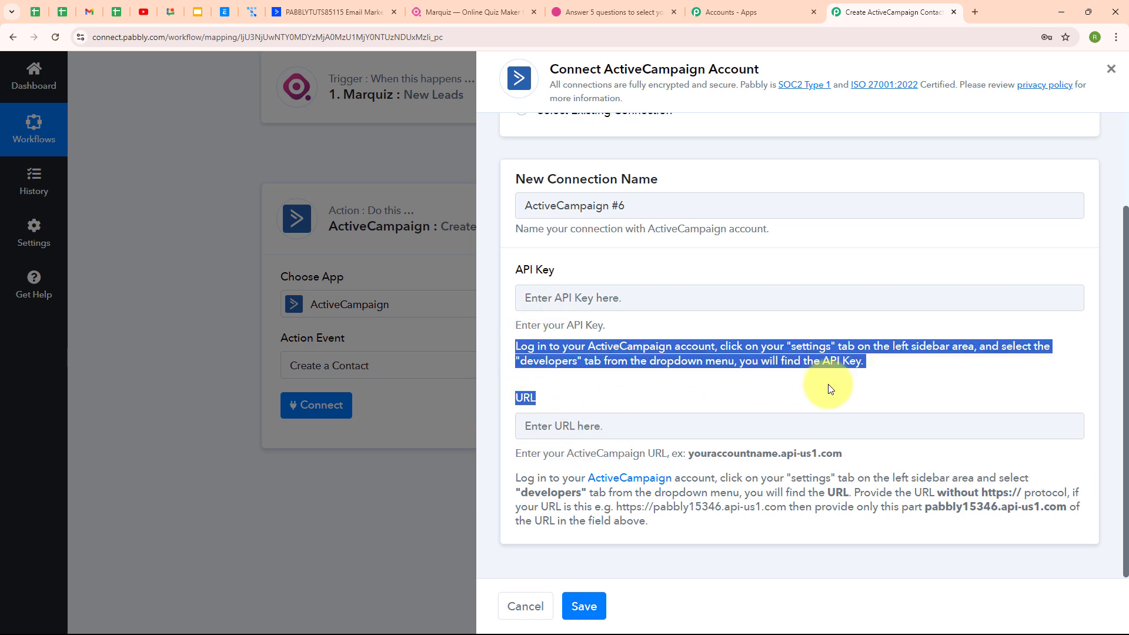
left_click(886, 410)
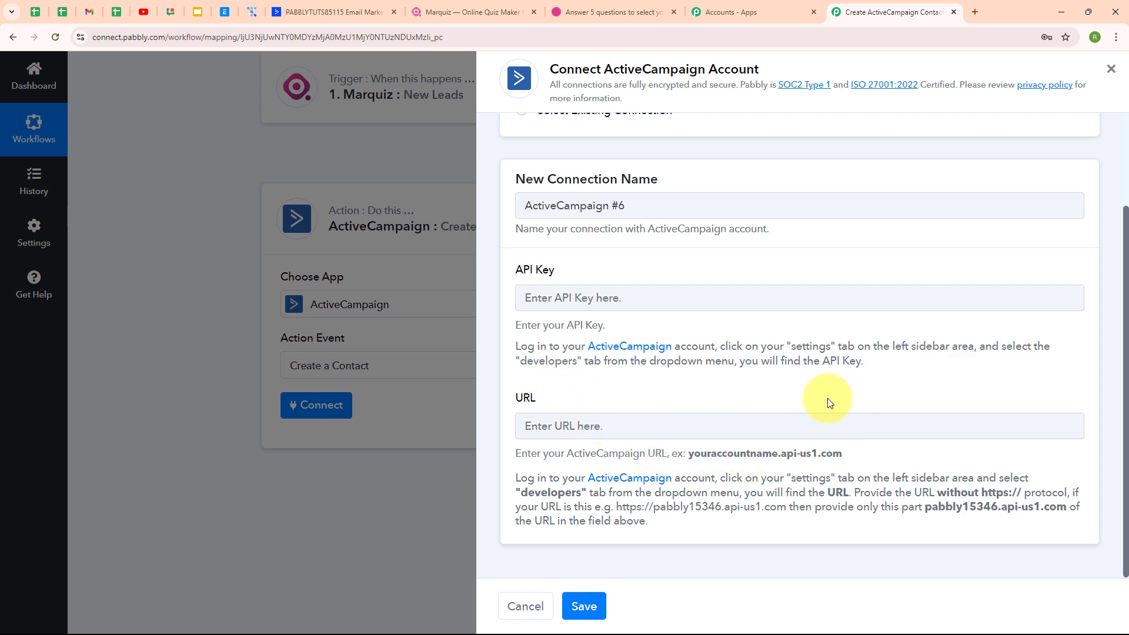
left_click(351, 7)
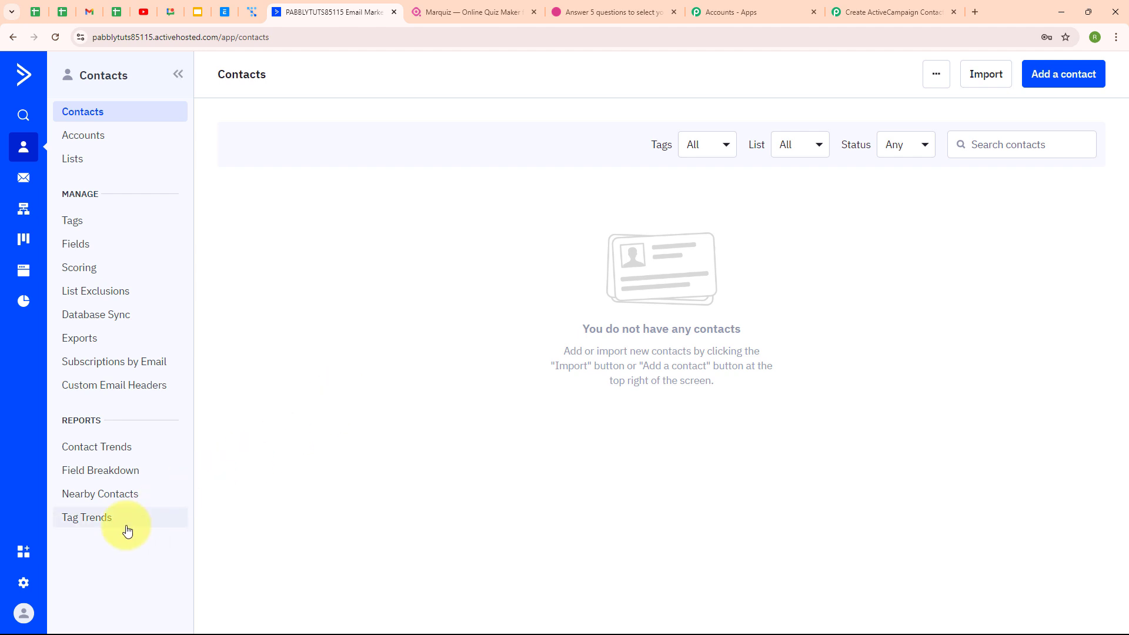
Open ActiveCampaign's Settings > Developer page and point out the API URL and API key
left_click(24, 583)
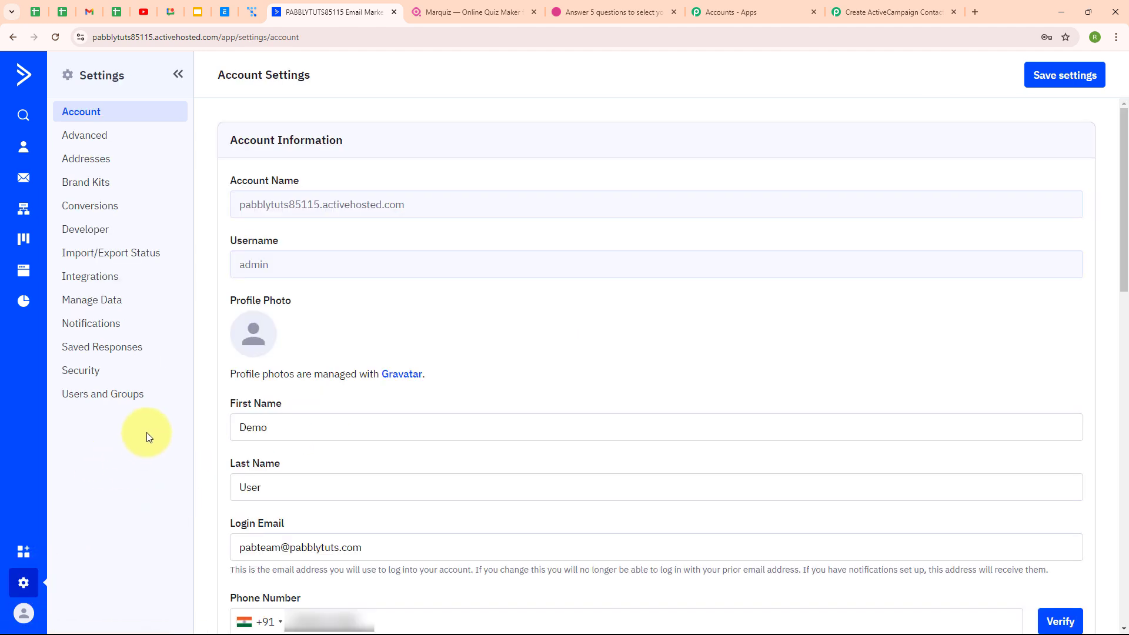
left_click(91, 235)
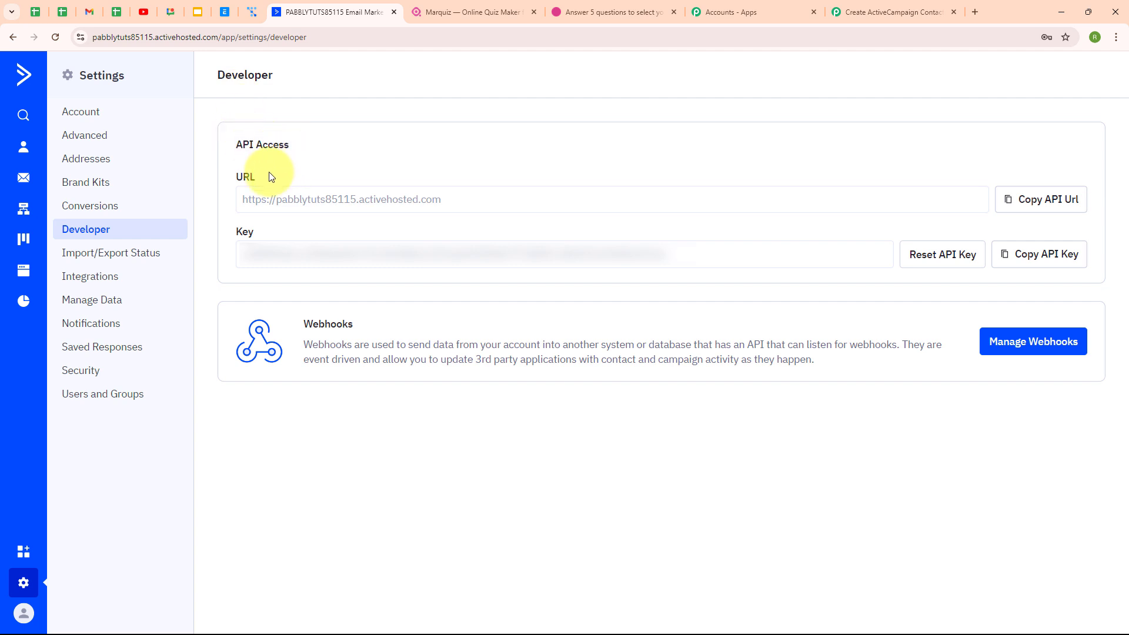
left_click_drag(266, 178, 213, 182)
left_click_drag(263, 232, 235, 231)
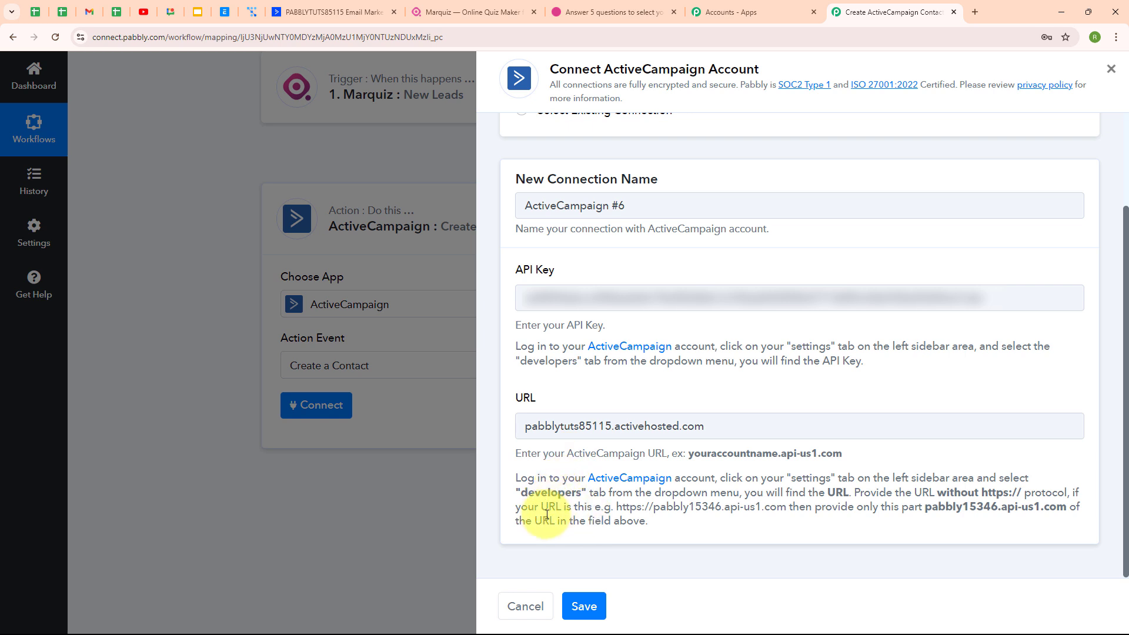
left_click_drag(616, 507, 789, 494)
left_click(895, 530)
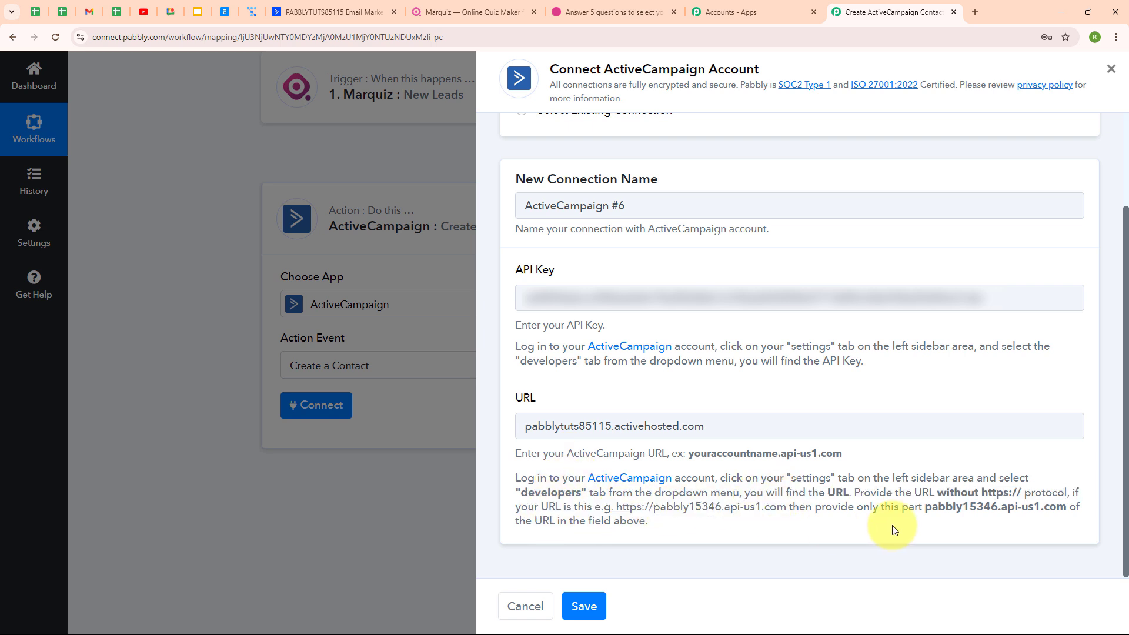
left_click_drag(925, 507, 1081, 507)
left_click(1019, 540)
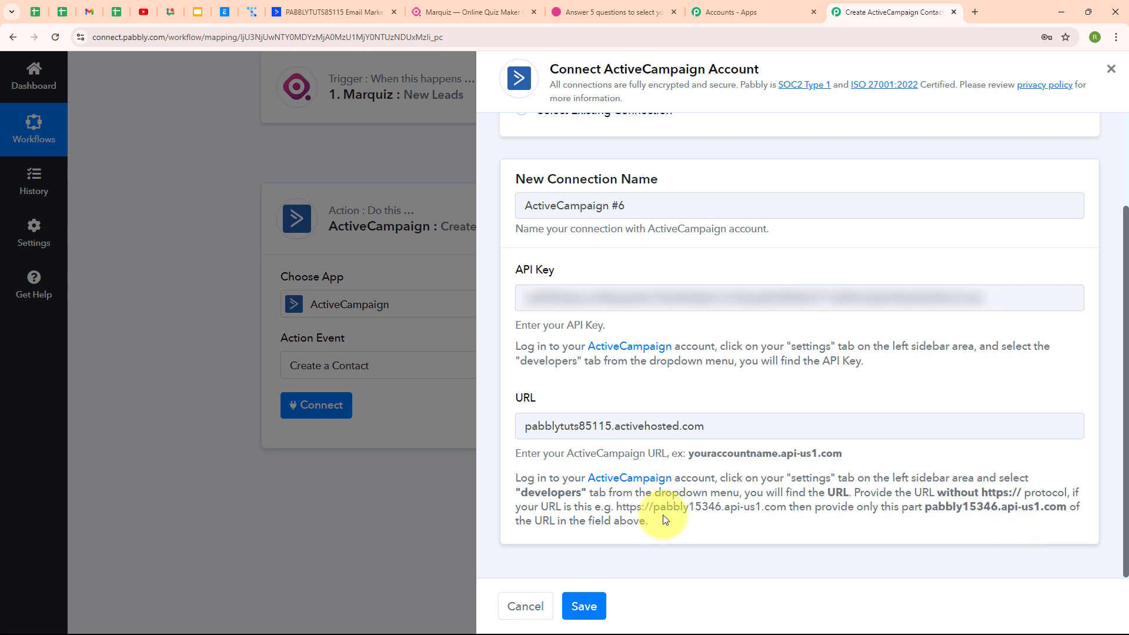
left_click_drag(650, 508, 620, 511)
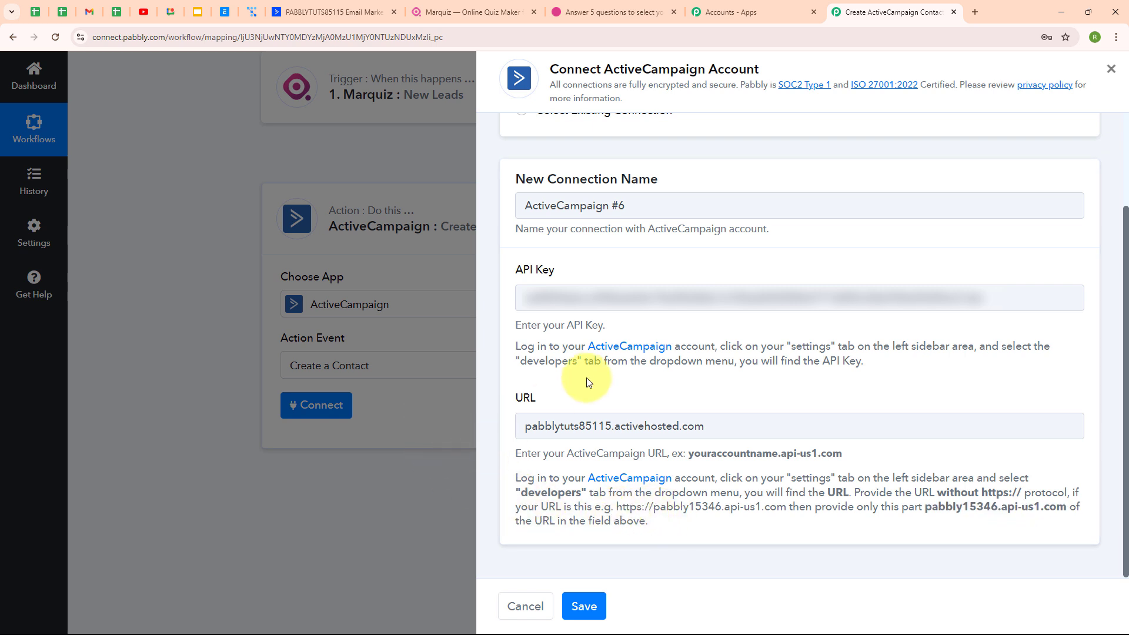
left_click(575, 619)
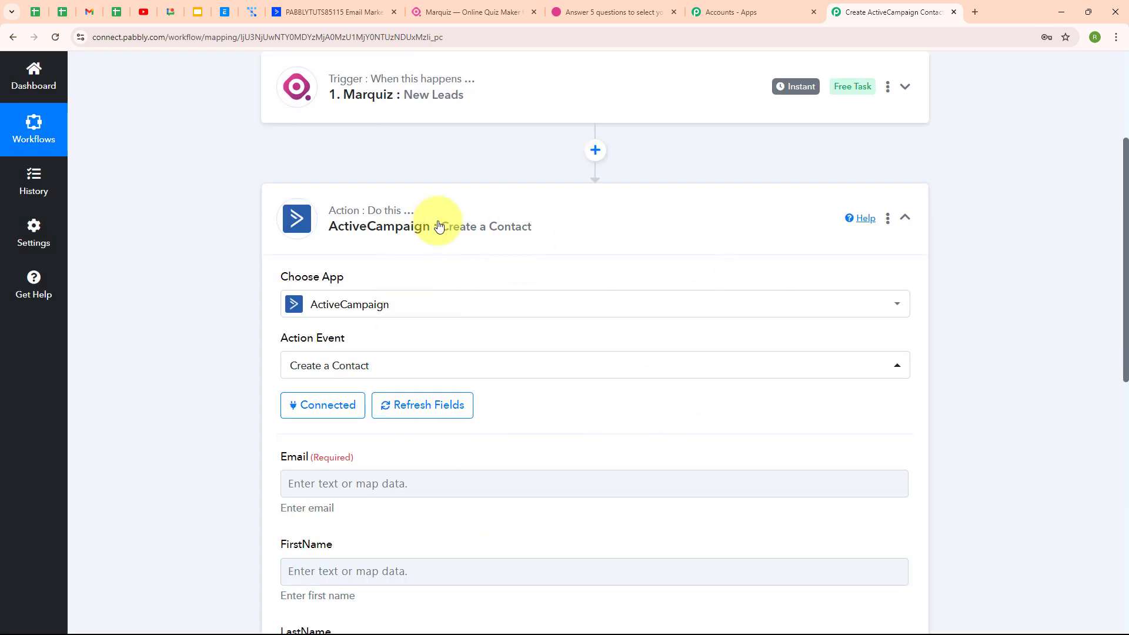
Map Contacts Email into the Email field and Contacts Name into FirstName
scroll(664, 424, "down", 3)
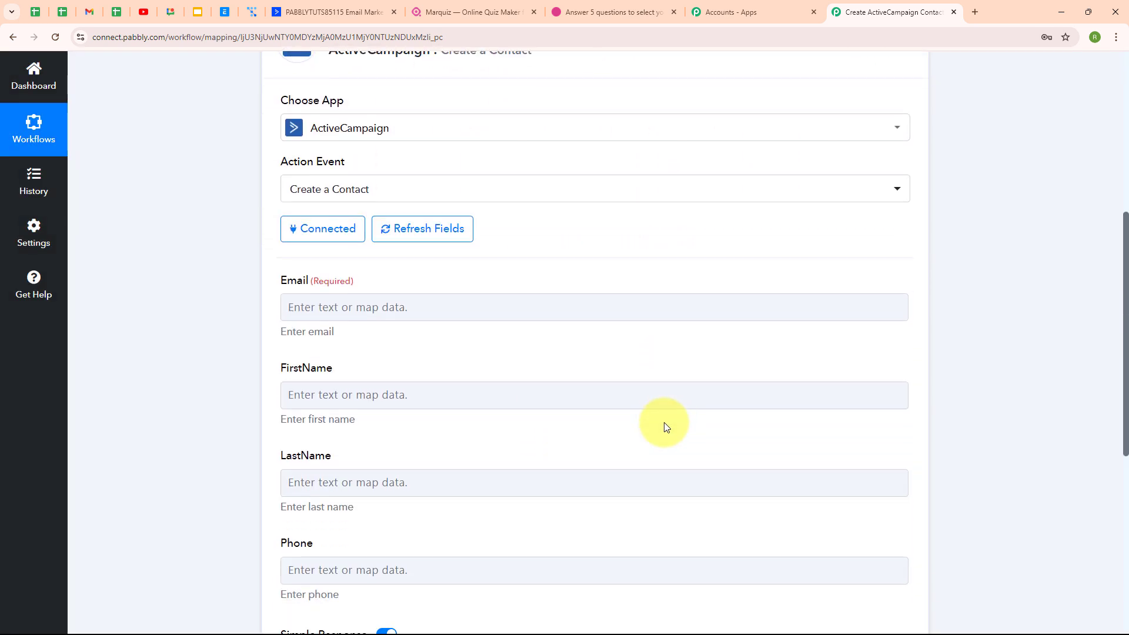
scroll(665, 422, "down", 1)
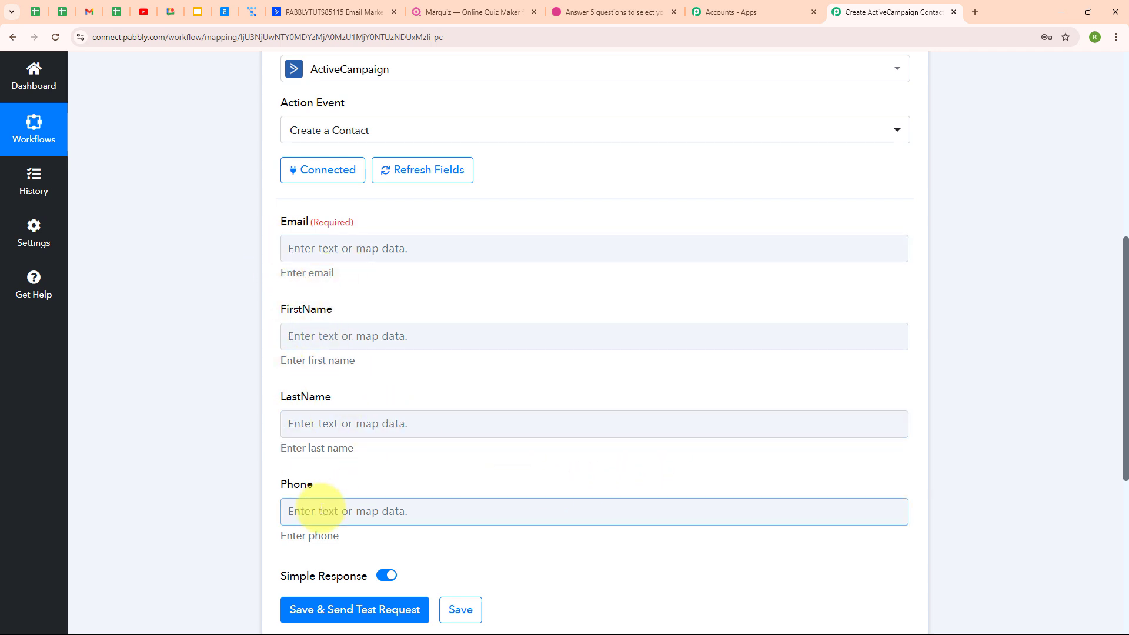
left_click(292, 251)
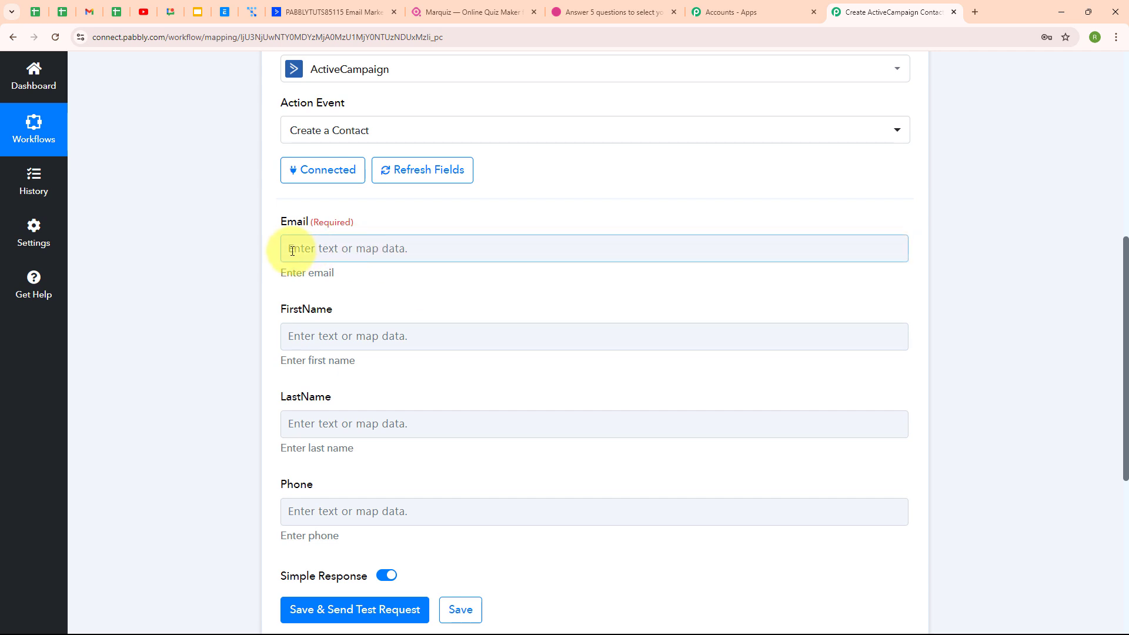
left_click(292, 251)
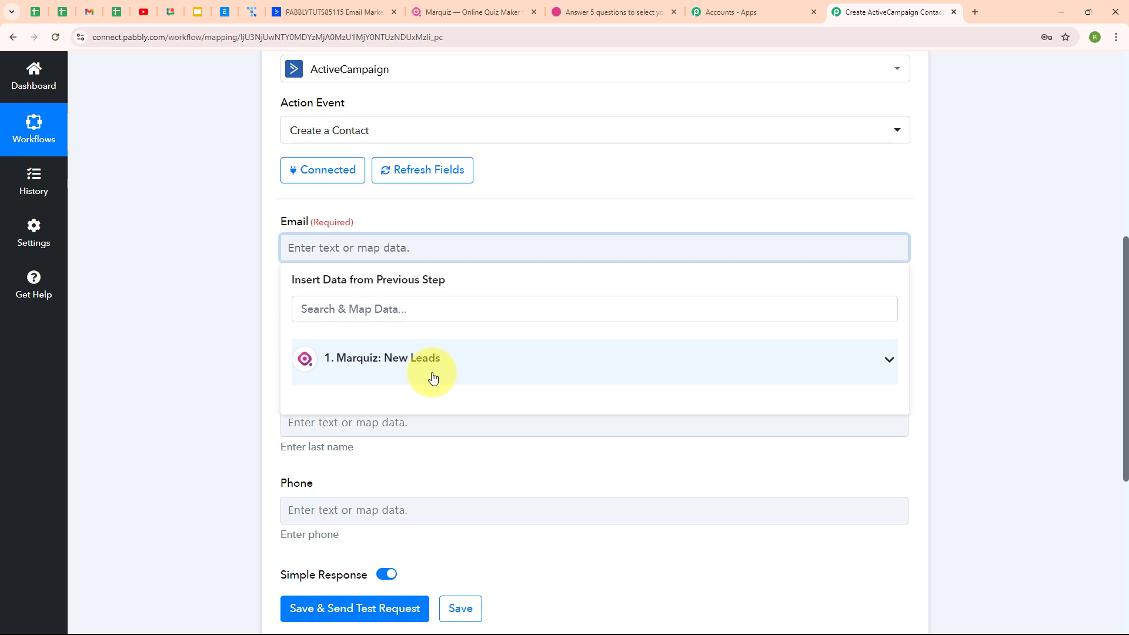
left_click(393, 377)
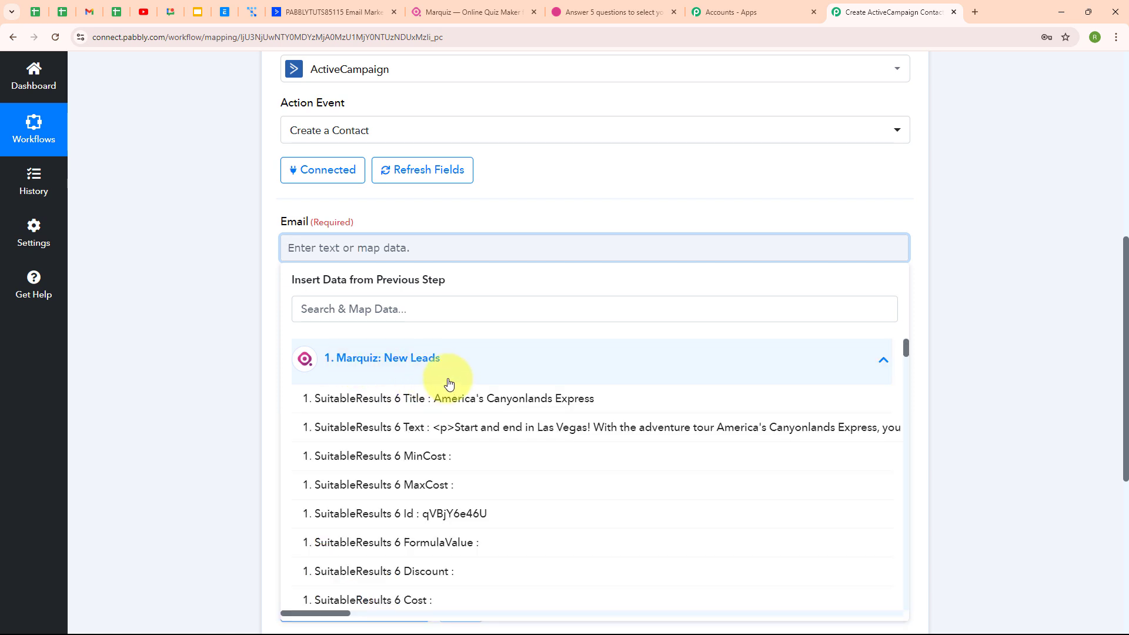
left_click(470, 300)
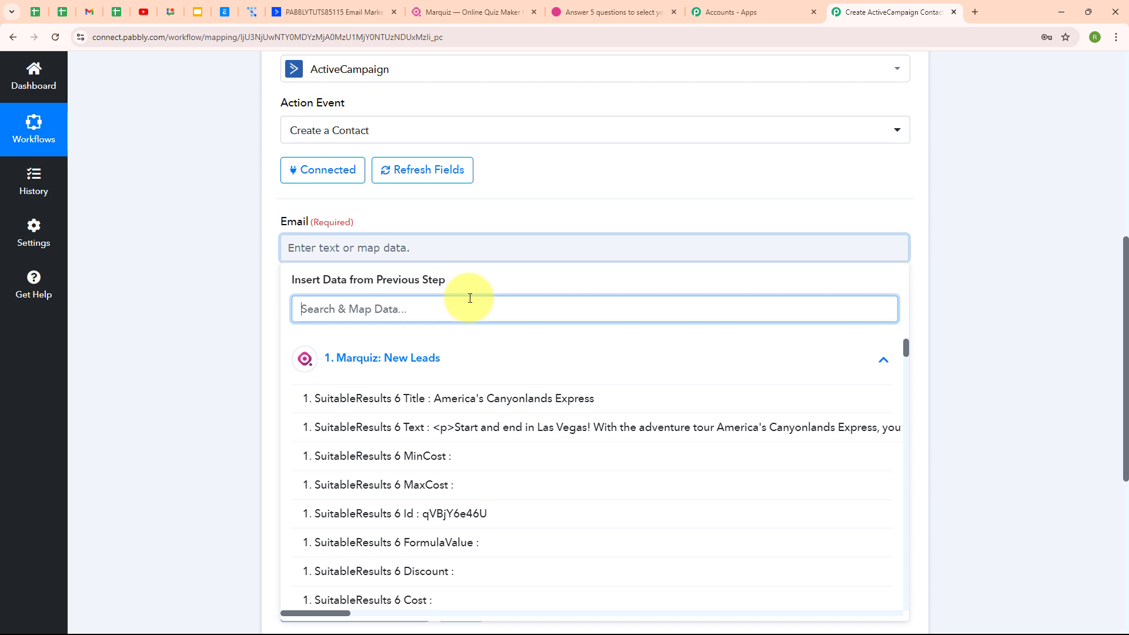
type("@")
left_click(477, 398)
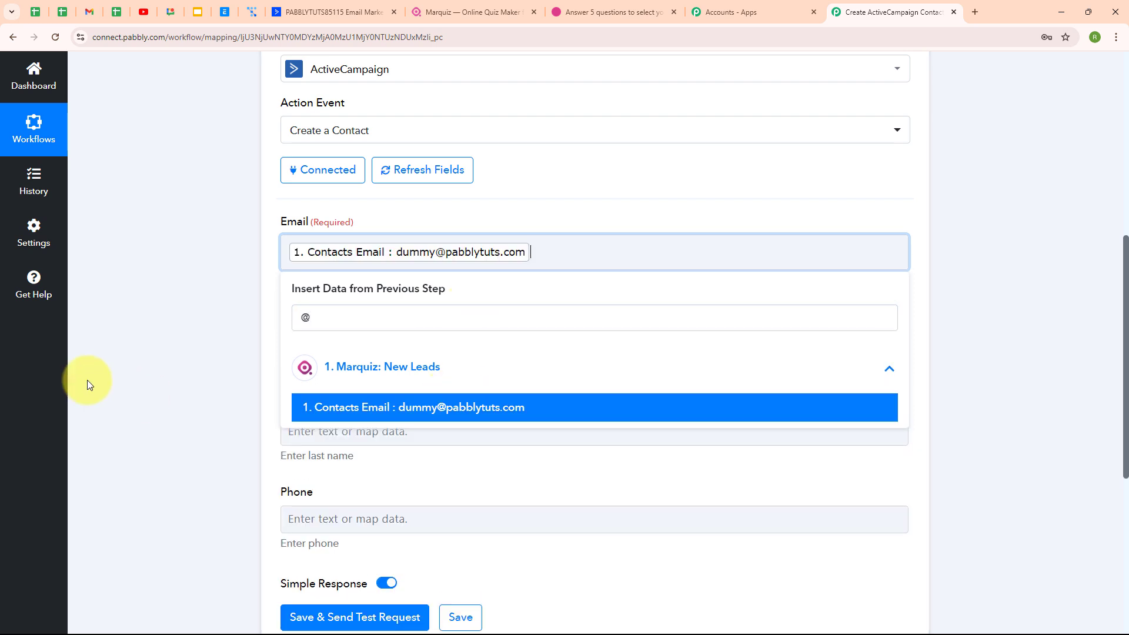
left_click(89, 383)
scroll(537, 389, "down", 2)
left_click(373, 227)
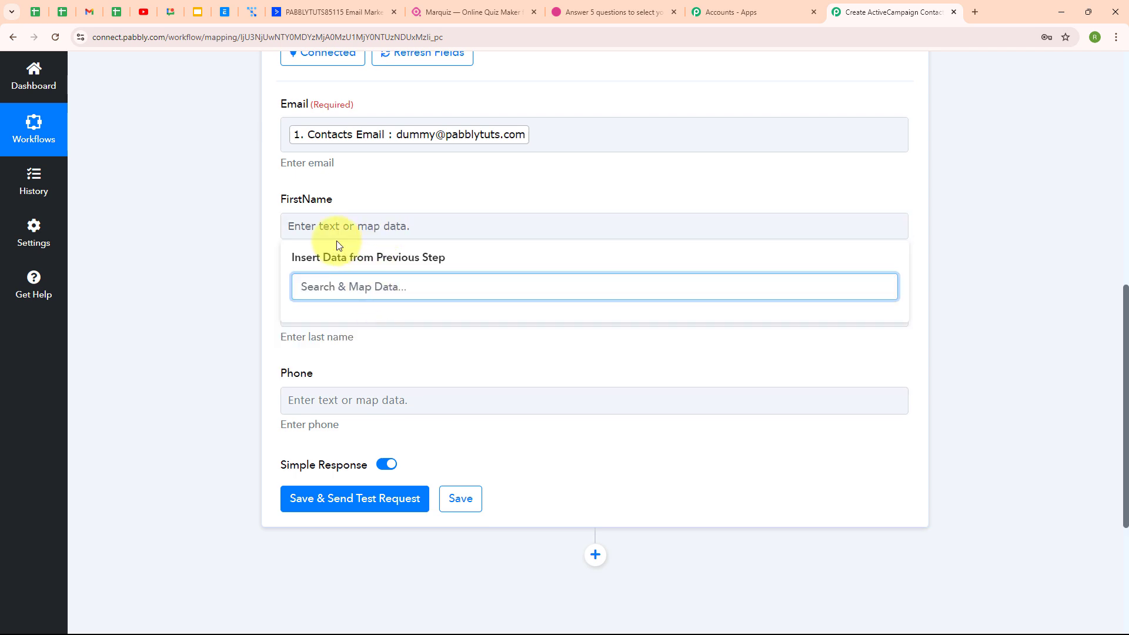
type("Nam")
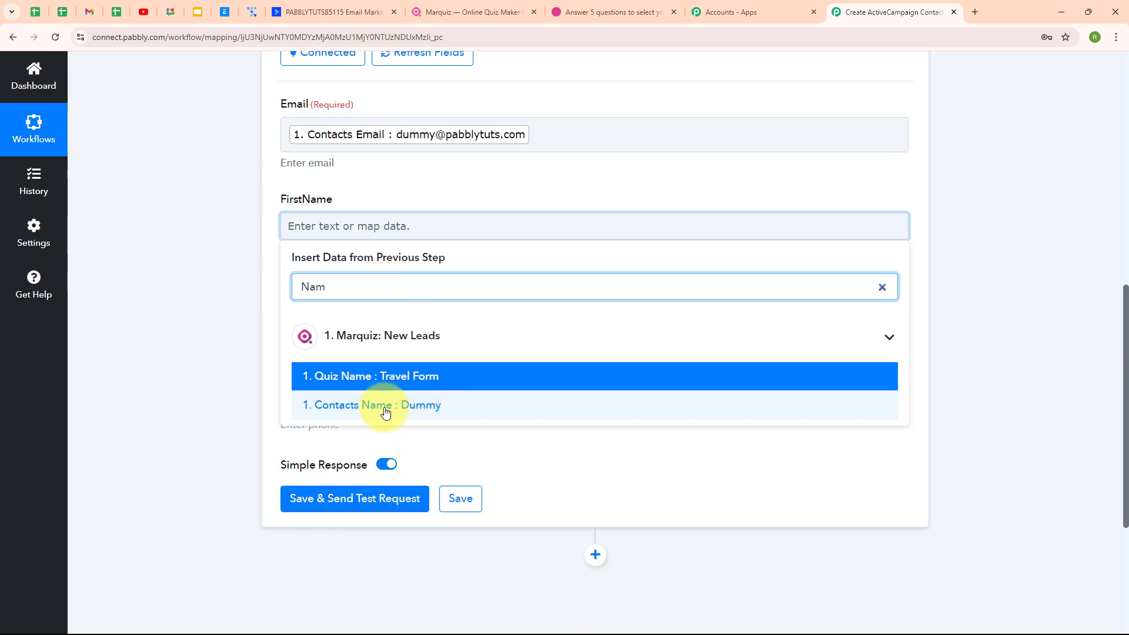
left_click(386, 405)
left_click(277, 403)
Map Contacts Text into the LastName field and Contacts Phone into Phone
scroll(416, 303, "down", 1)
left_click(359, 262)
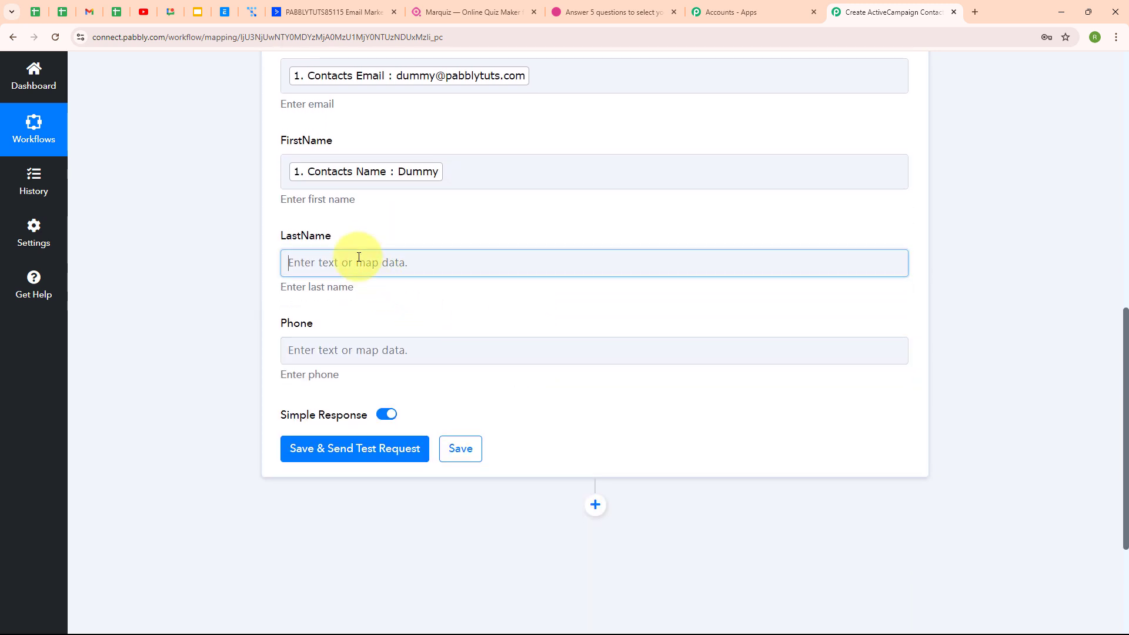
type("User")
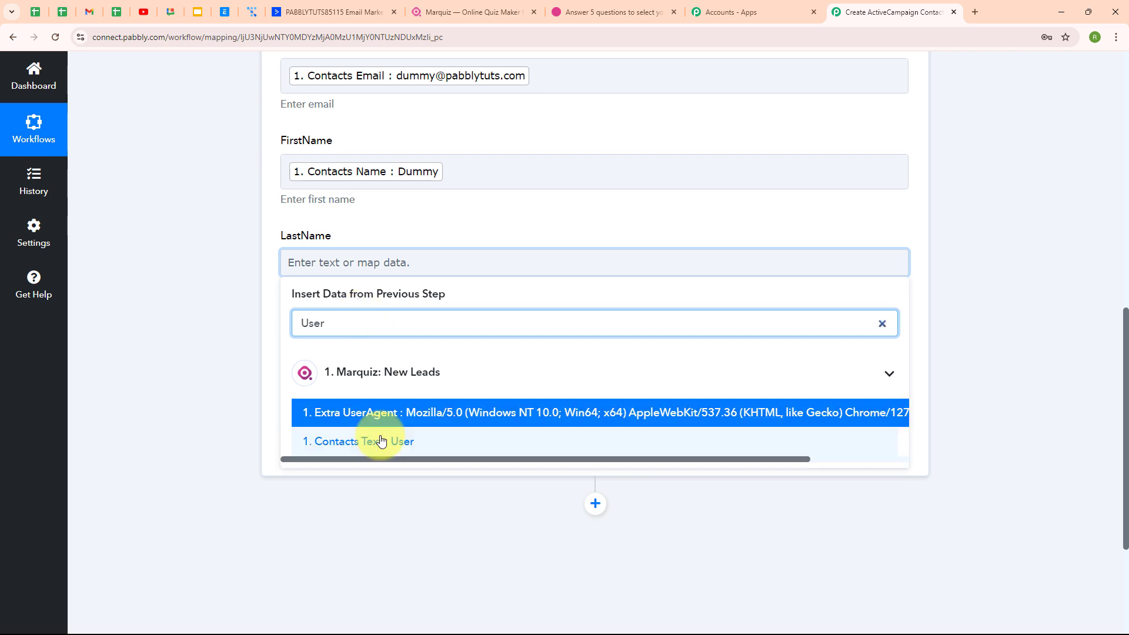
left_click(396, 441)
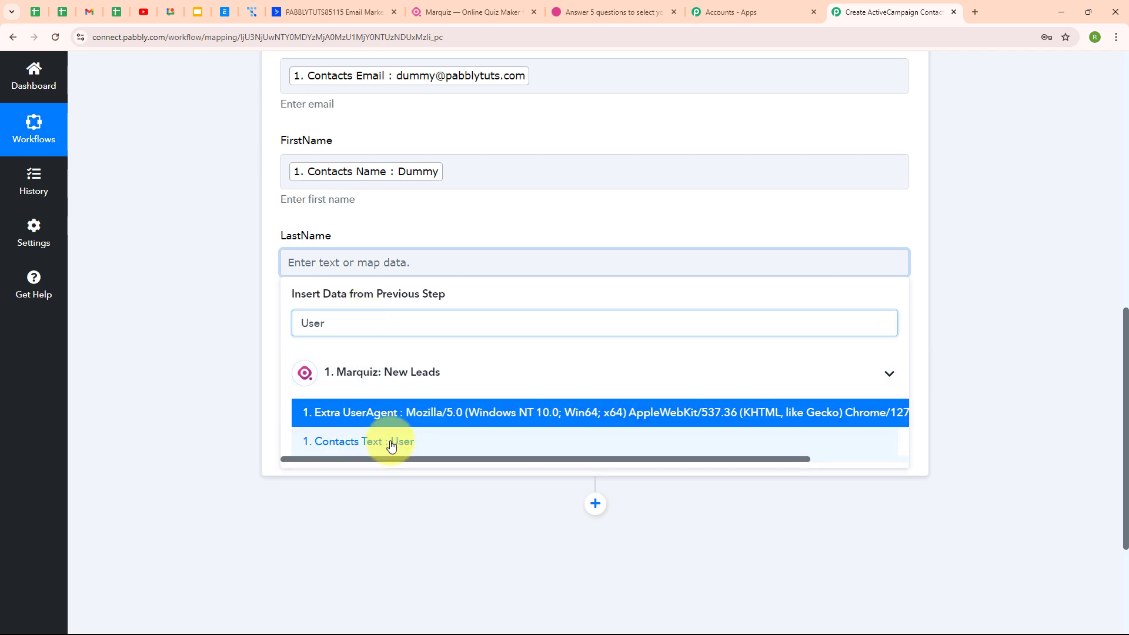
left_click(129, 357)
left_click(301, 353)
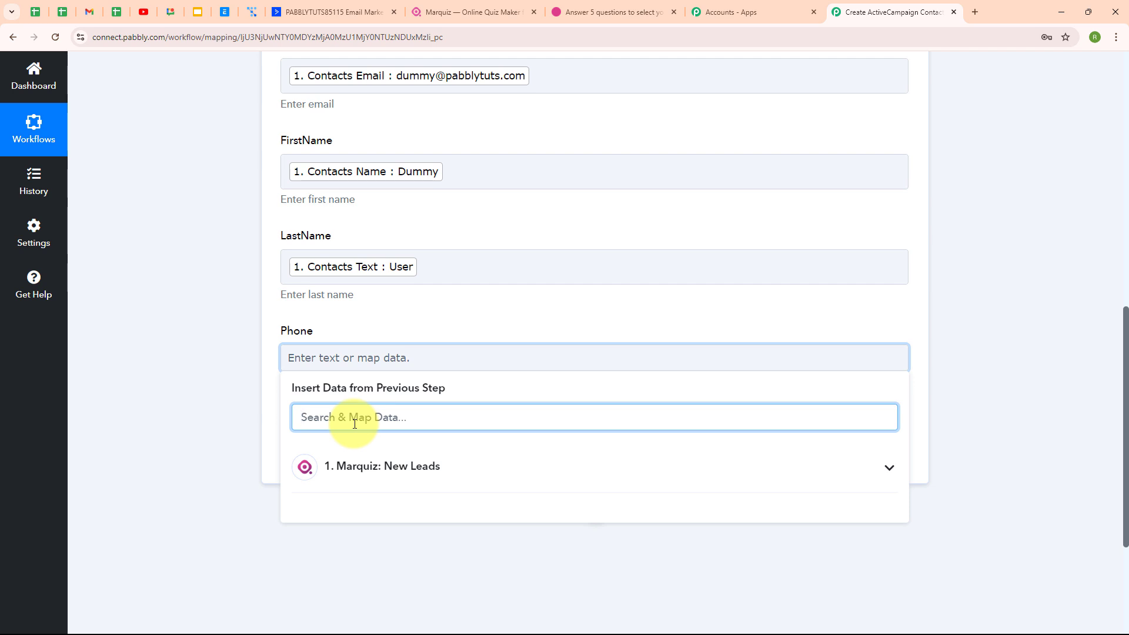
type("800")
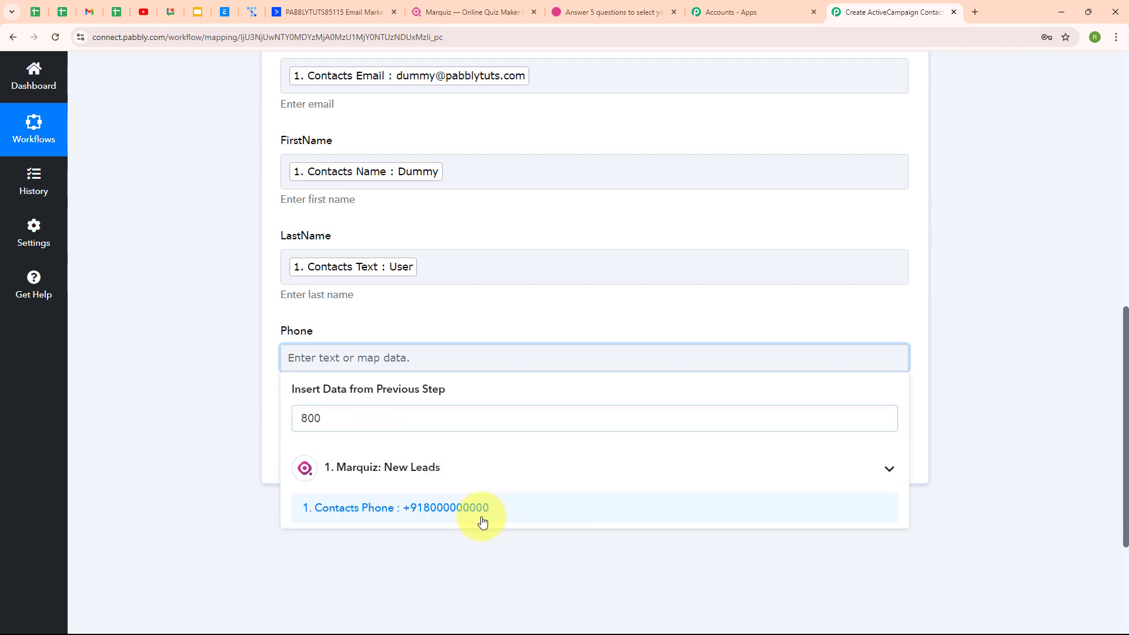
left_click(478, 514)
left_click(214, 447)
scroll(707, 415, "up", 3)
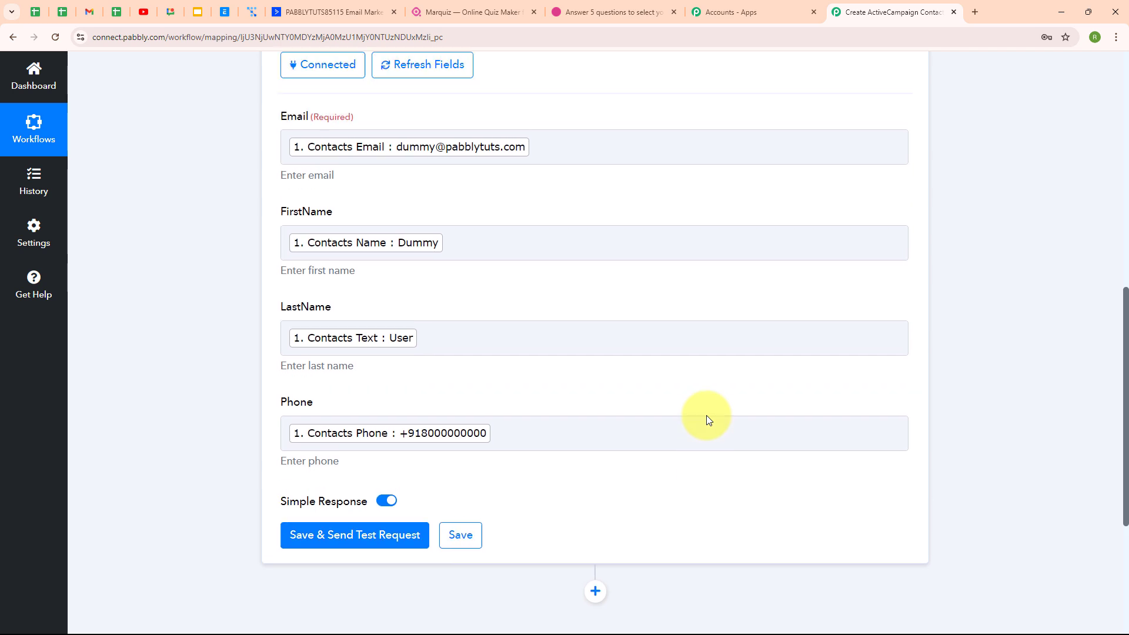
scroll(707, 415, "down", 2)
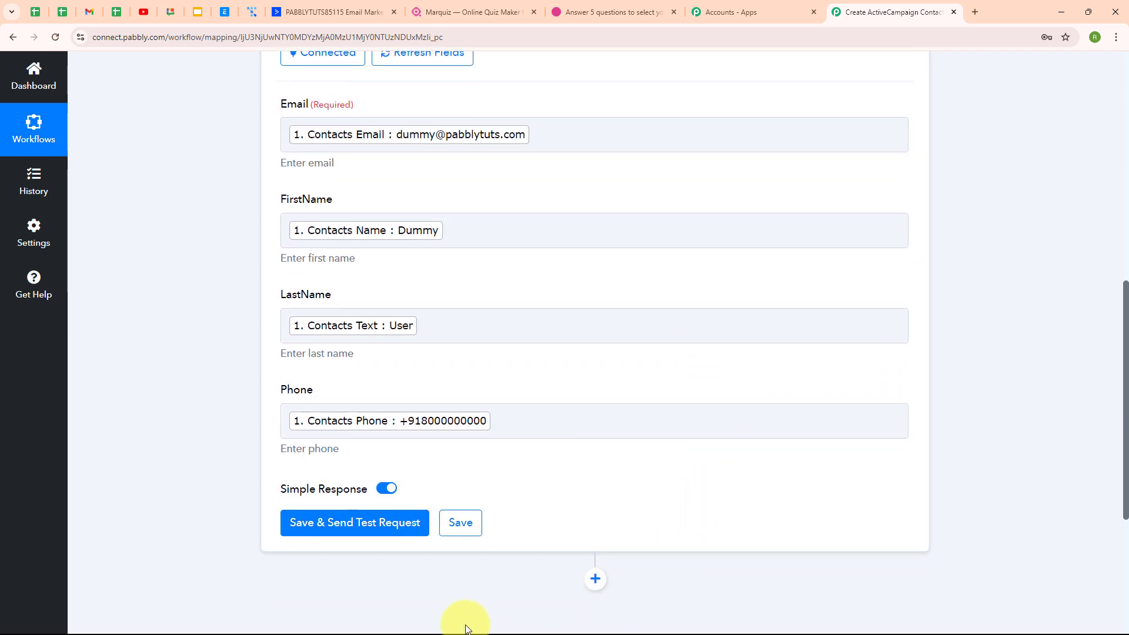
Save the field mapping and send a test contact to ActiveCampaign
left_click(378, 529)
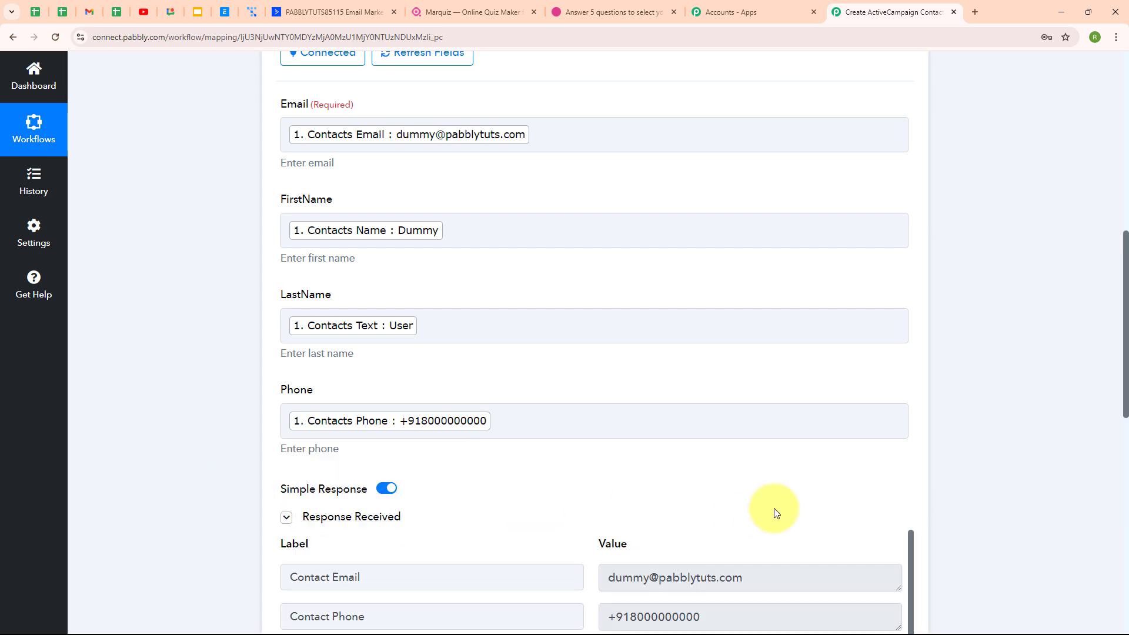
scroll(774, 508, "down", 4)
scroll(776, 508, "down", 4)
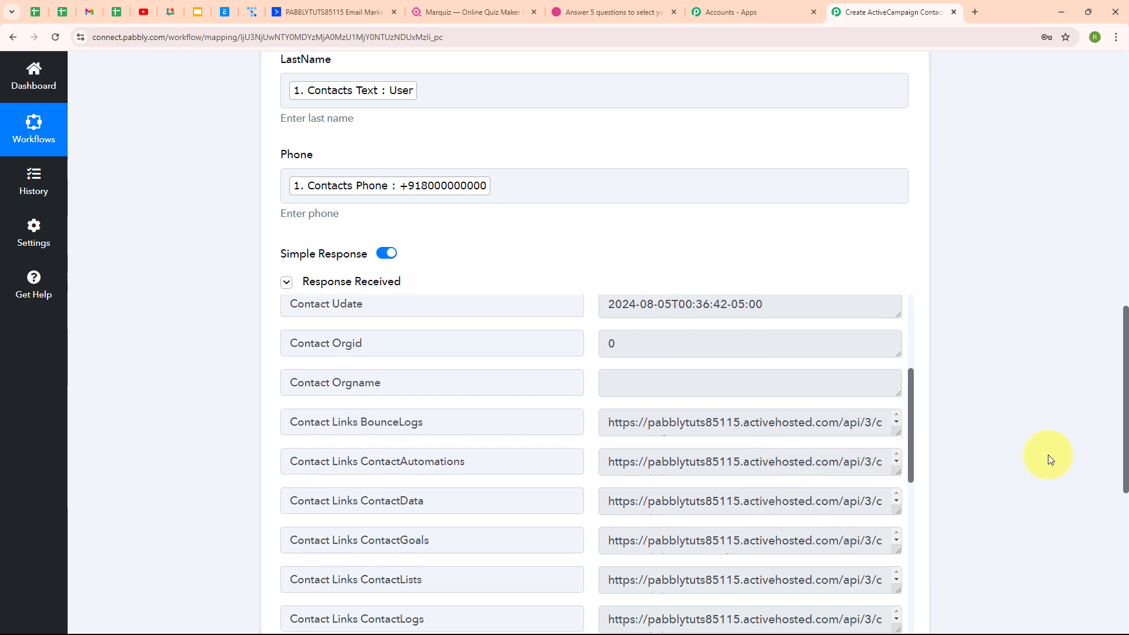
scroll(1022, 457, "up", 7)
scroll(1022, 457, "up", 7)
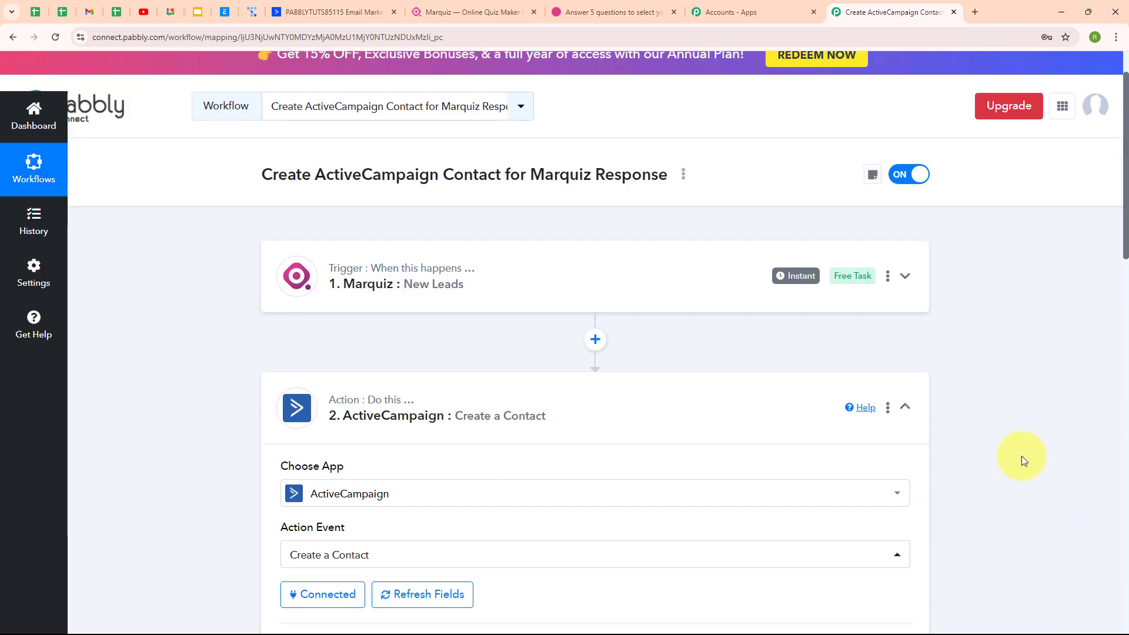
Collapse the ActiveCampaign action step and open the ActiveCampaign contacts list
left_click(905, 423)
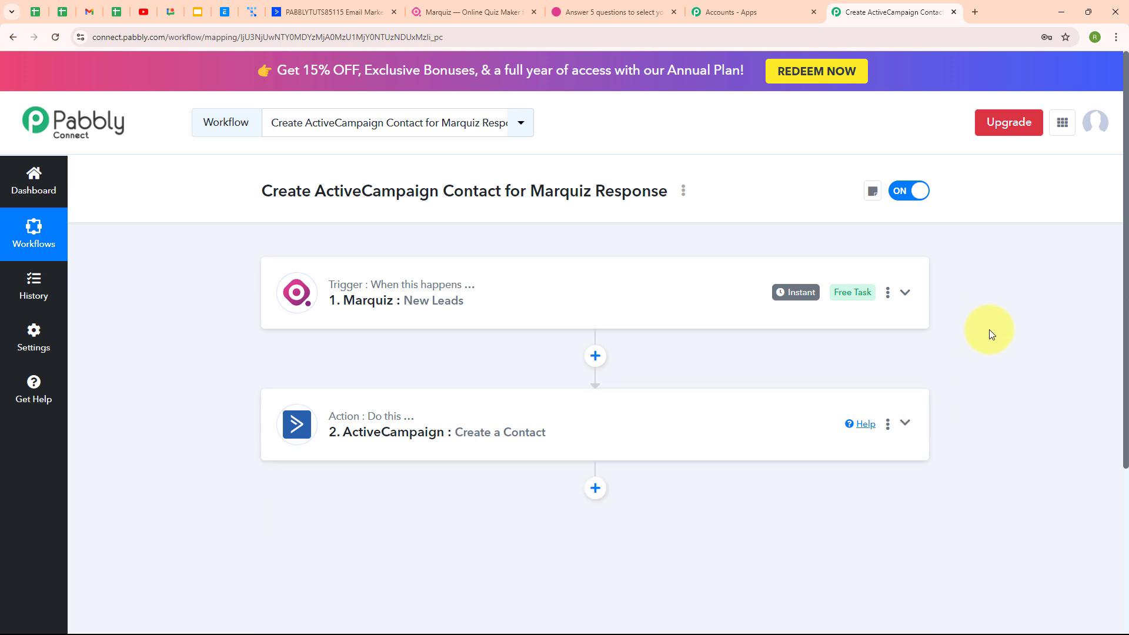
left_click(326, 12)
left_click(24, 150)
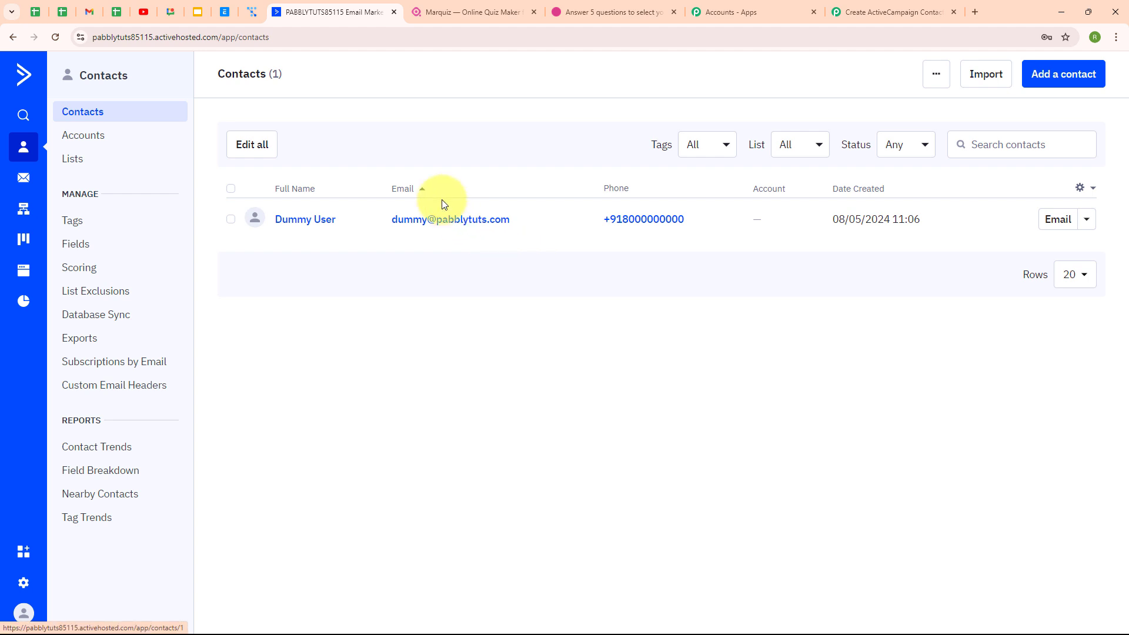
Return to the Pabbly workflow, then bring up the live Marquiz quiz tab
left_click(859, 13)
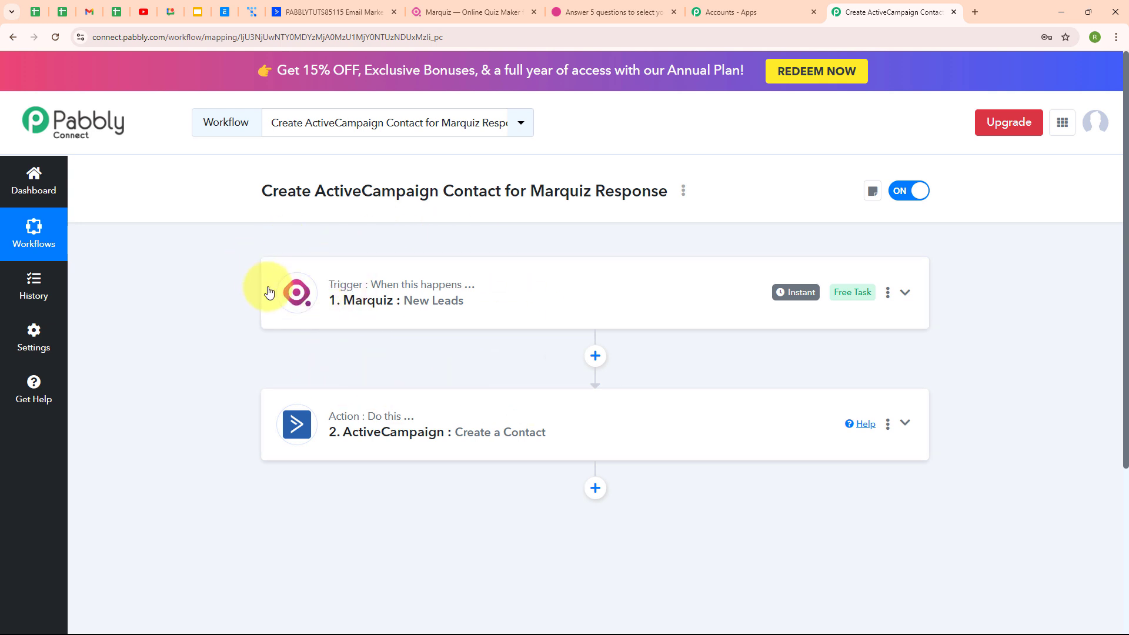
left_click(614, 10)
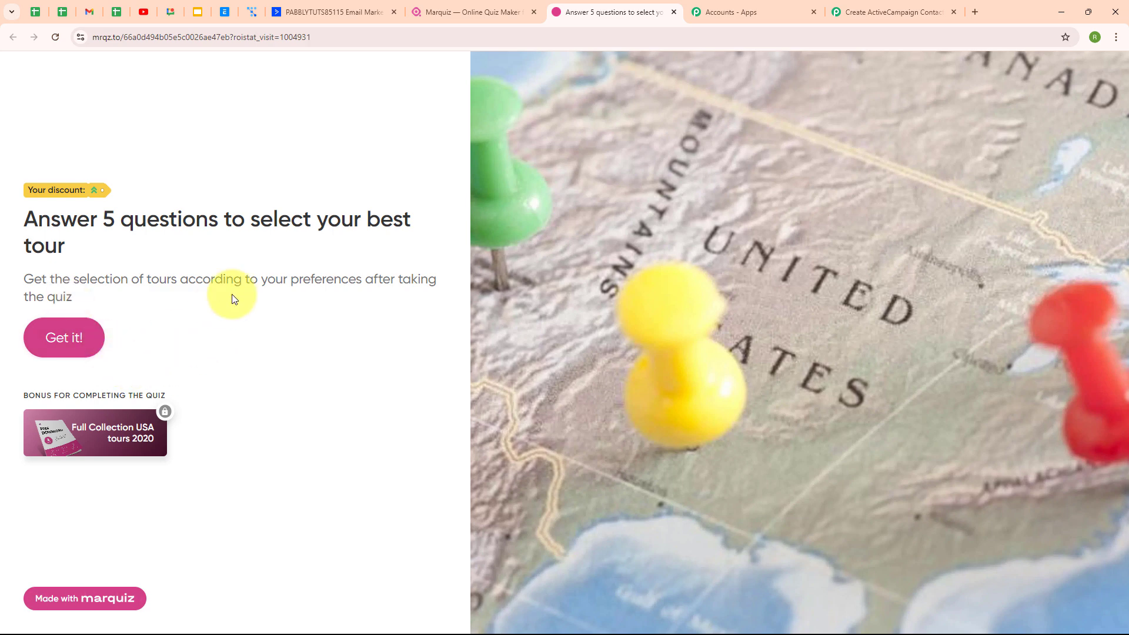
Start the quiz, choosing Sightseeing as the favourite and travelling with a loved one
left_click(75, 352)
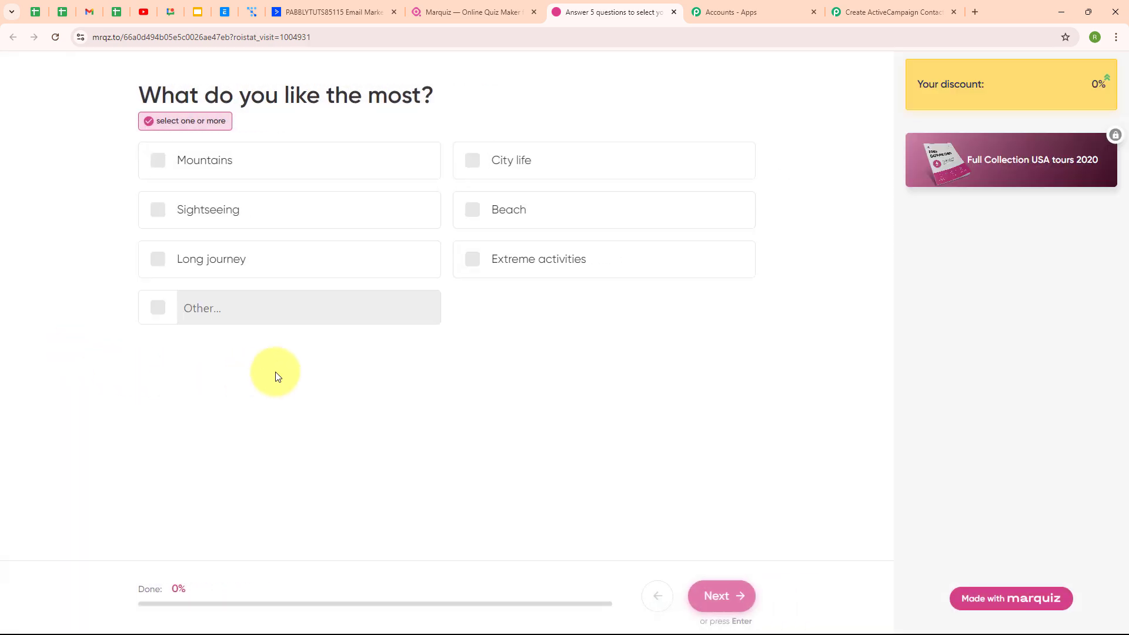
left_click(192, 210)
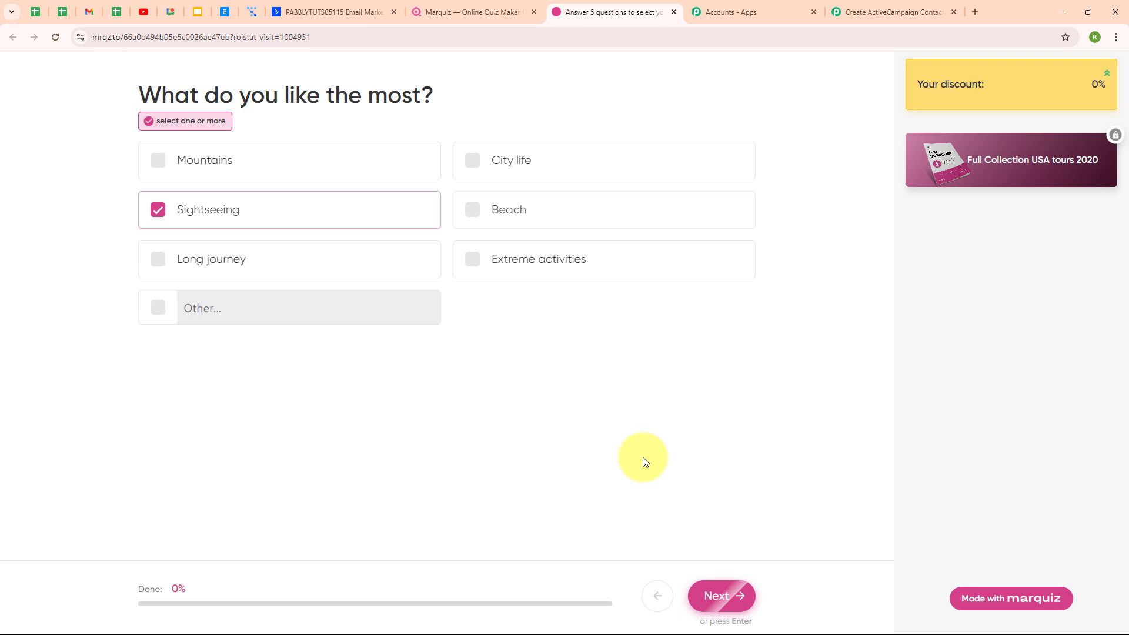
left_click(735, 596)
left_click(352, 189)
left_click(713, 597)
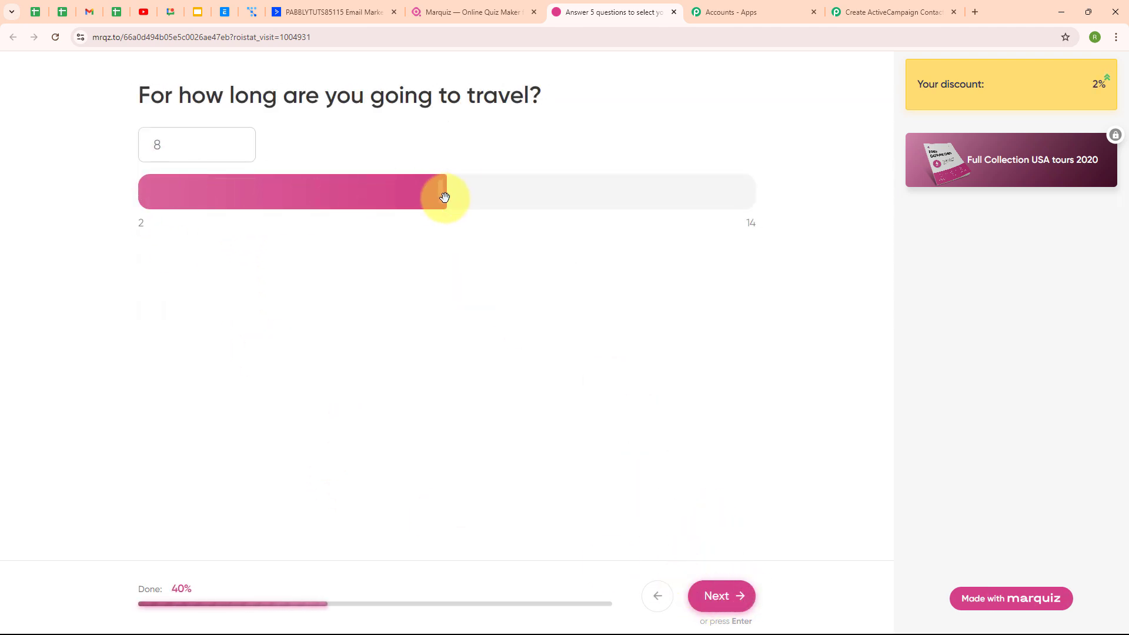
Set trip length to 9, pick an expectation, set budget 7,783, then continue from Discover Florida to the lead form
left_click_drag(443, 196, 536, 216)
left_click(736, 596)
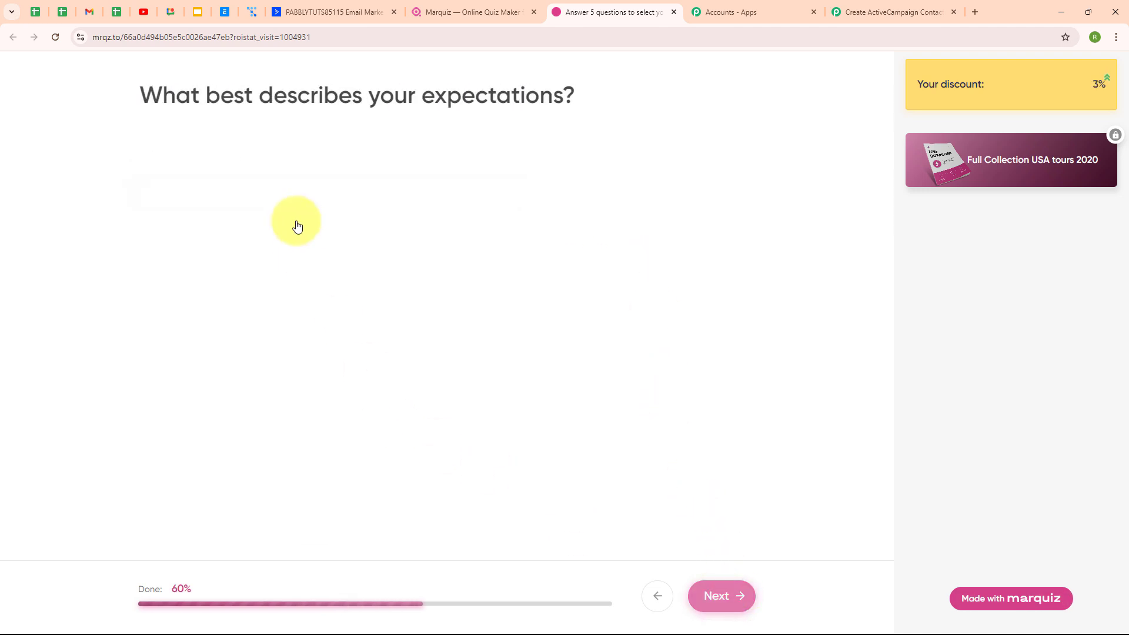
left_click(242, 221)
left_click_drag(442, 197, 612, 200)
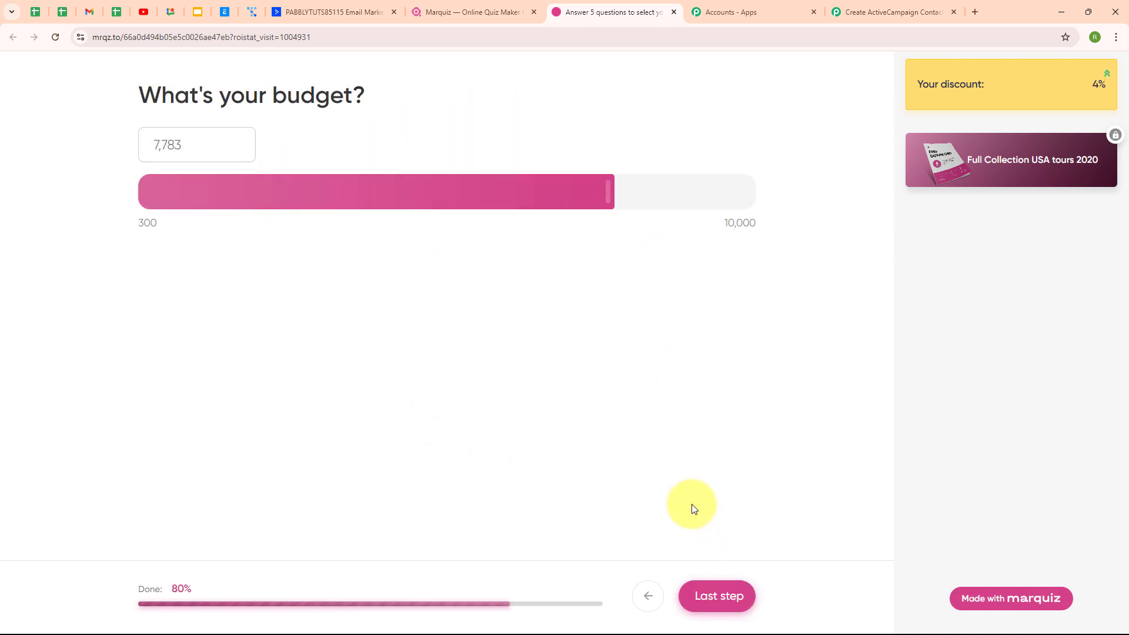
left_click(721, 597)
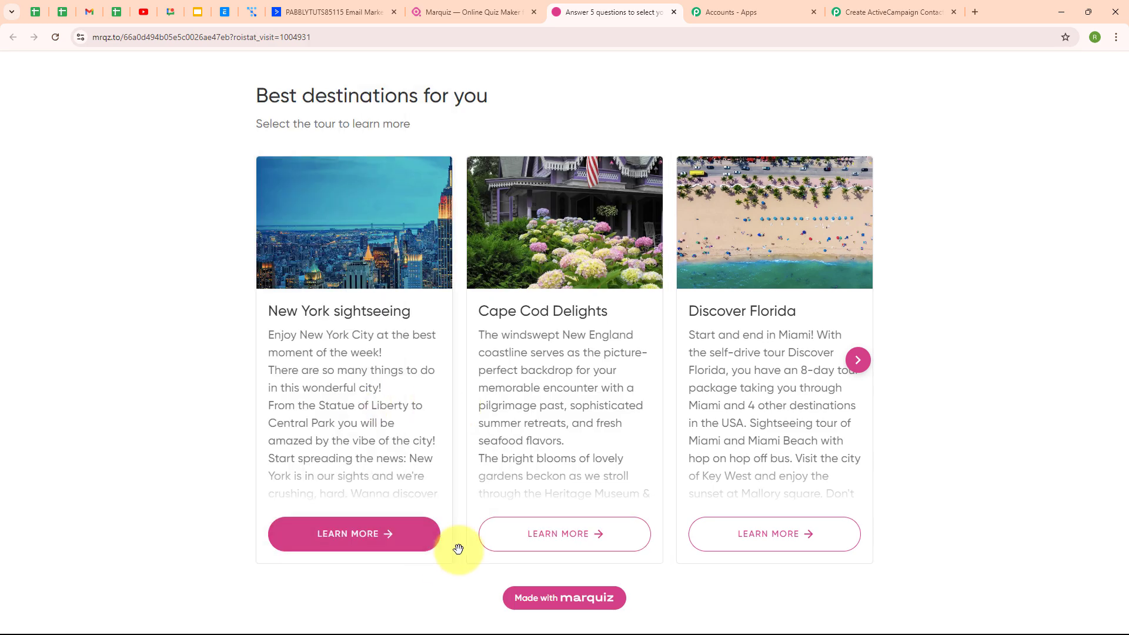
left_click(769, 540)
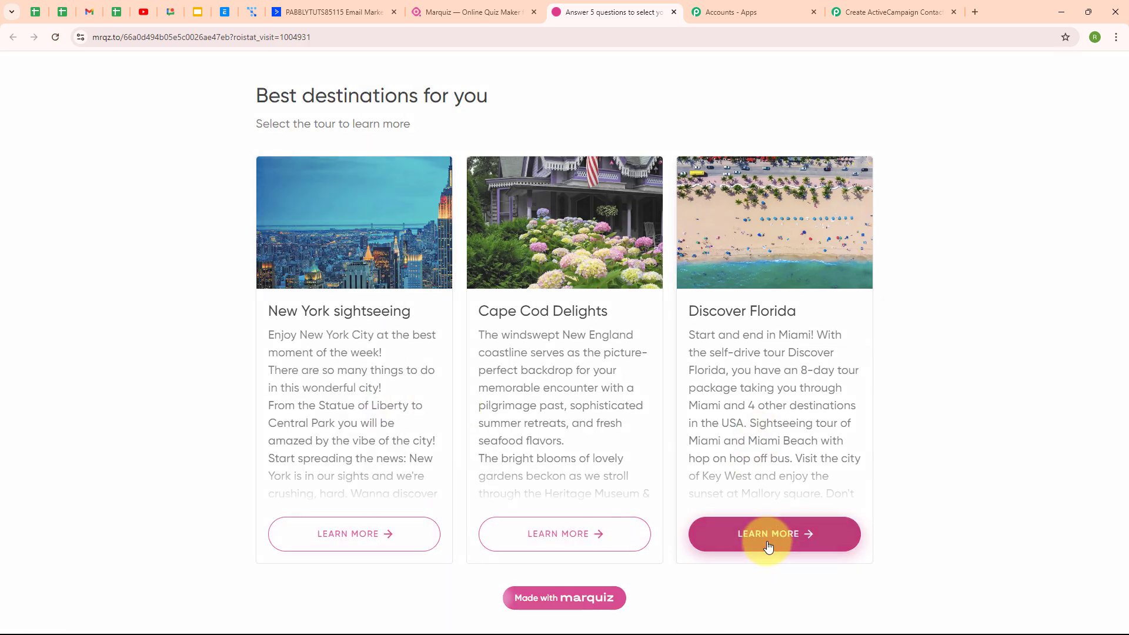
left_click(606, 598)
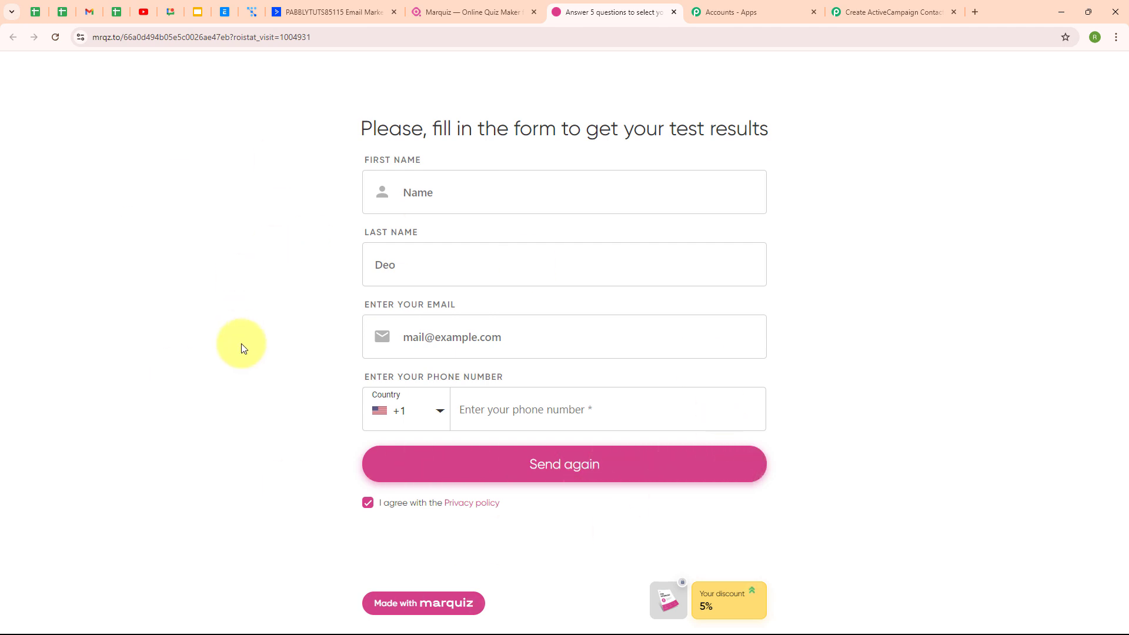
Enter the first name 'Test', last name 'Lead' and a test e-mail address in the quiz form
type("Te")
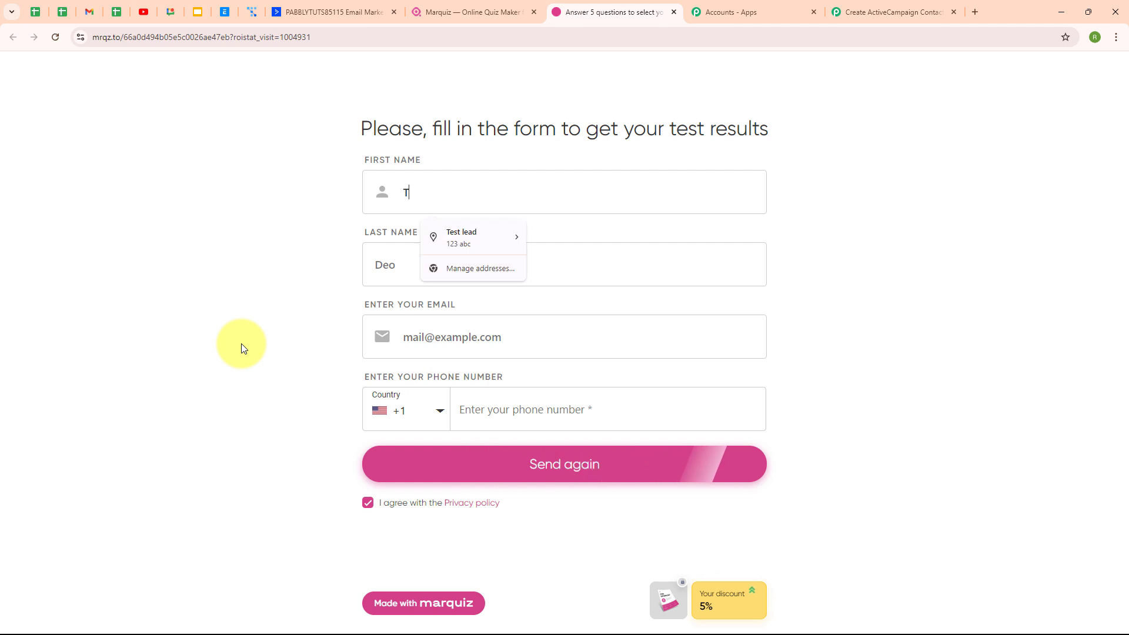
type("st")
left_click(379, 259)
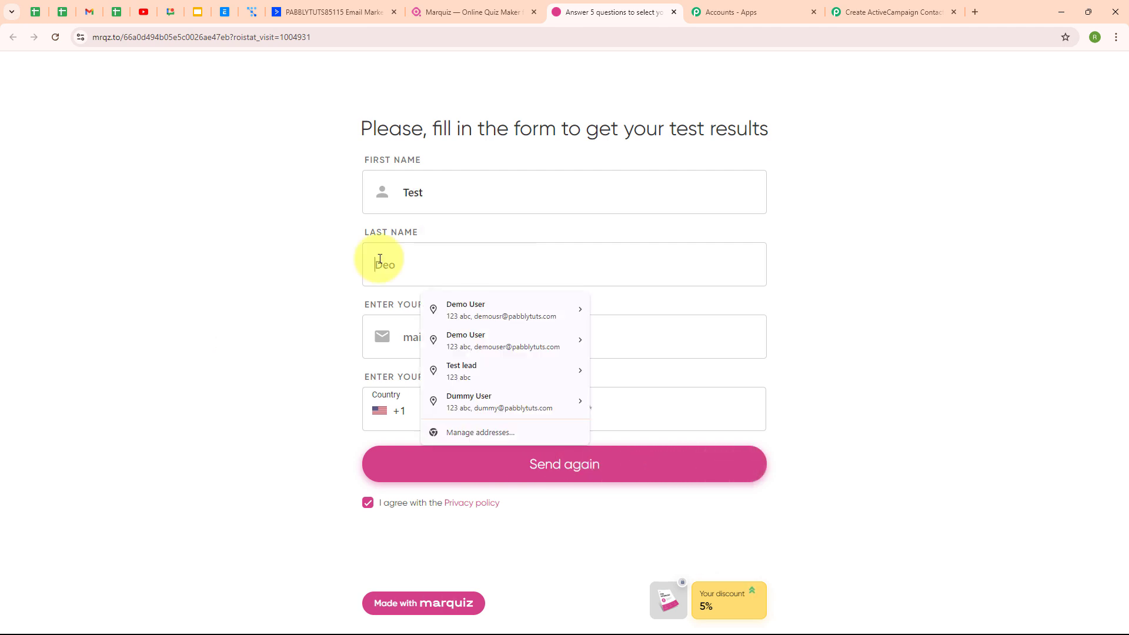
type("Lead")
left_click(393, 329)
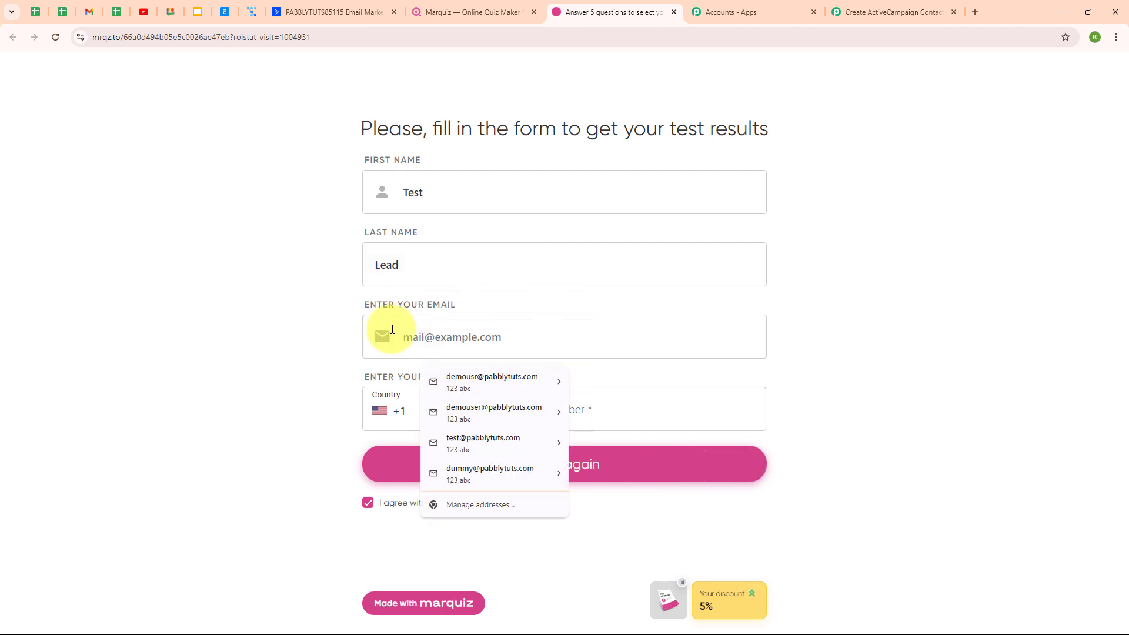
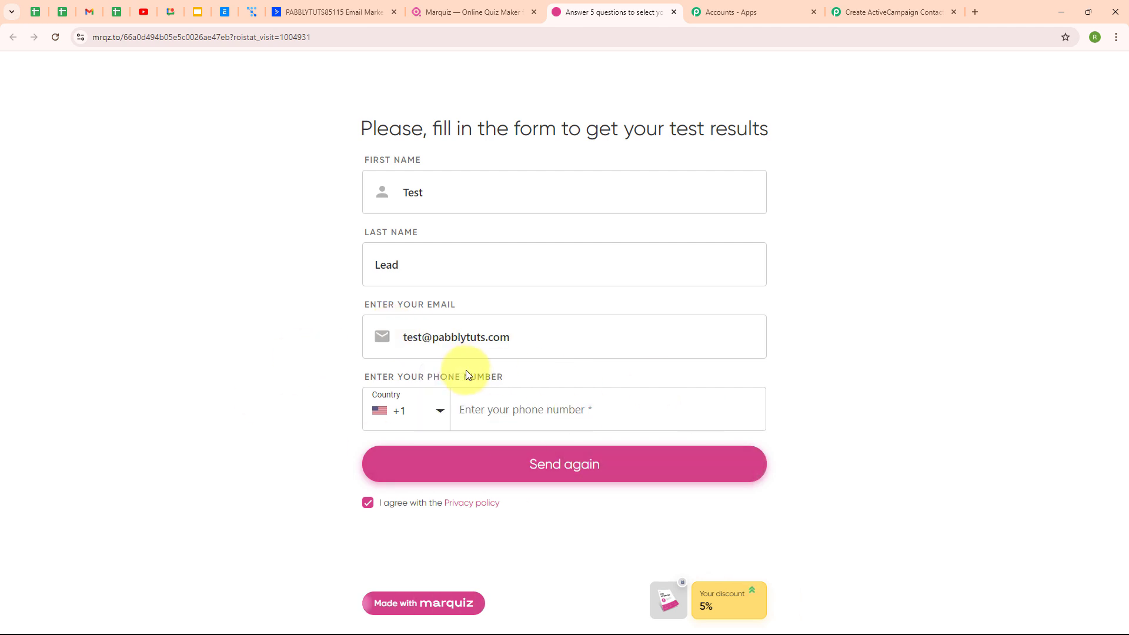
Enter a phone number with India's +91 country code and submit the form
left_click(441, 414)
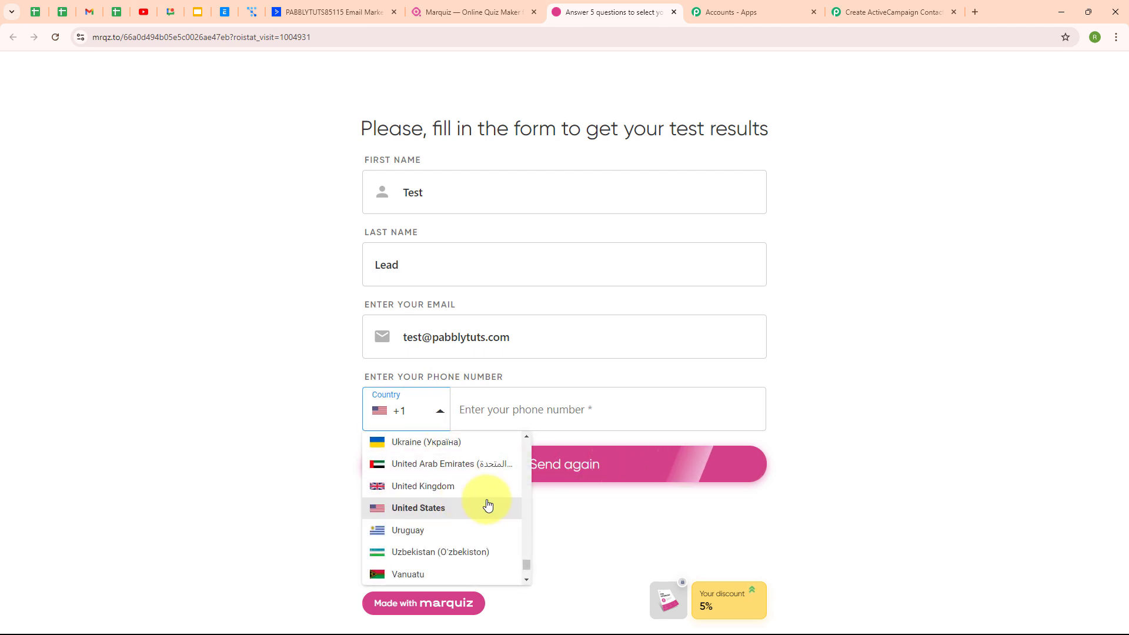
left_click_drag(527, 568, 466, 511)
left_click(407, 512)
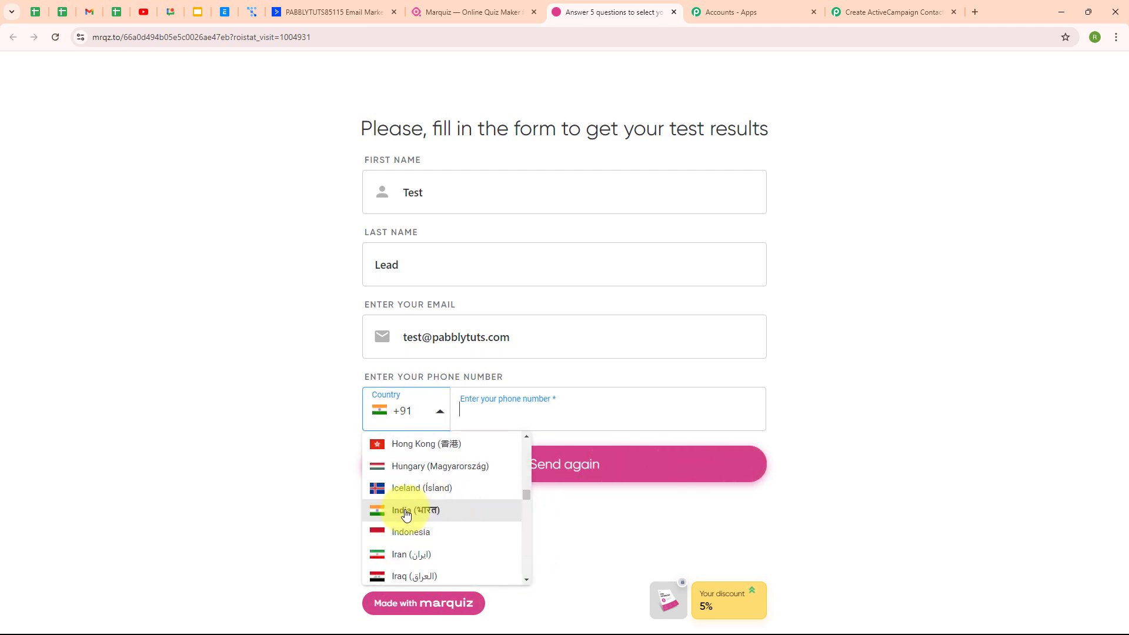
type("7")
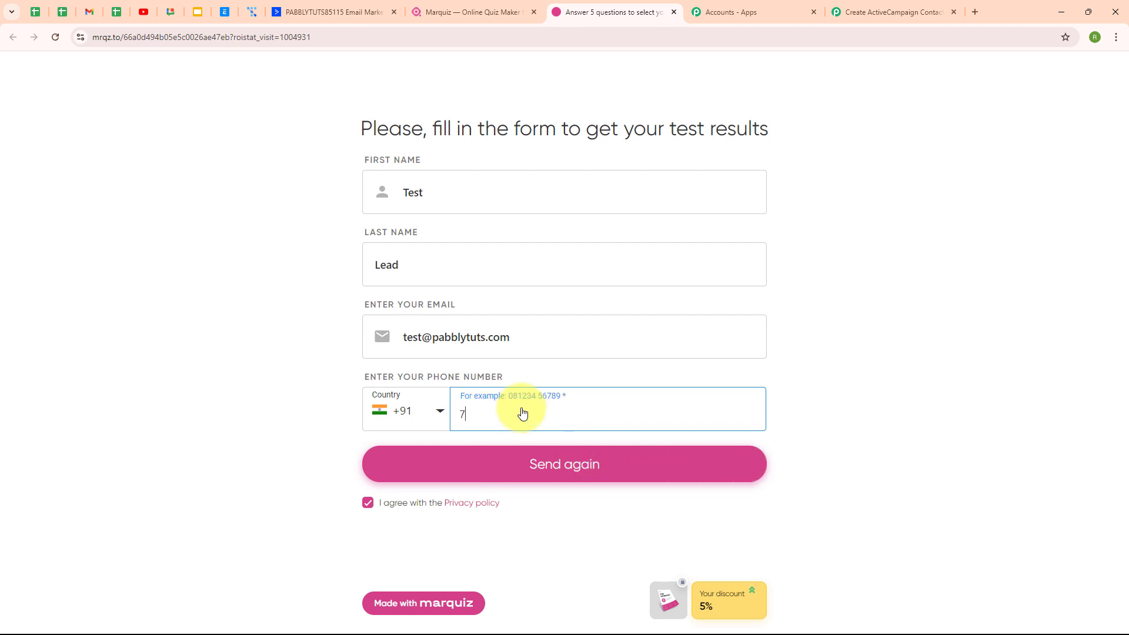
type("0000 00000")
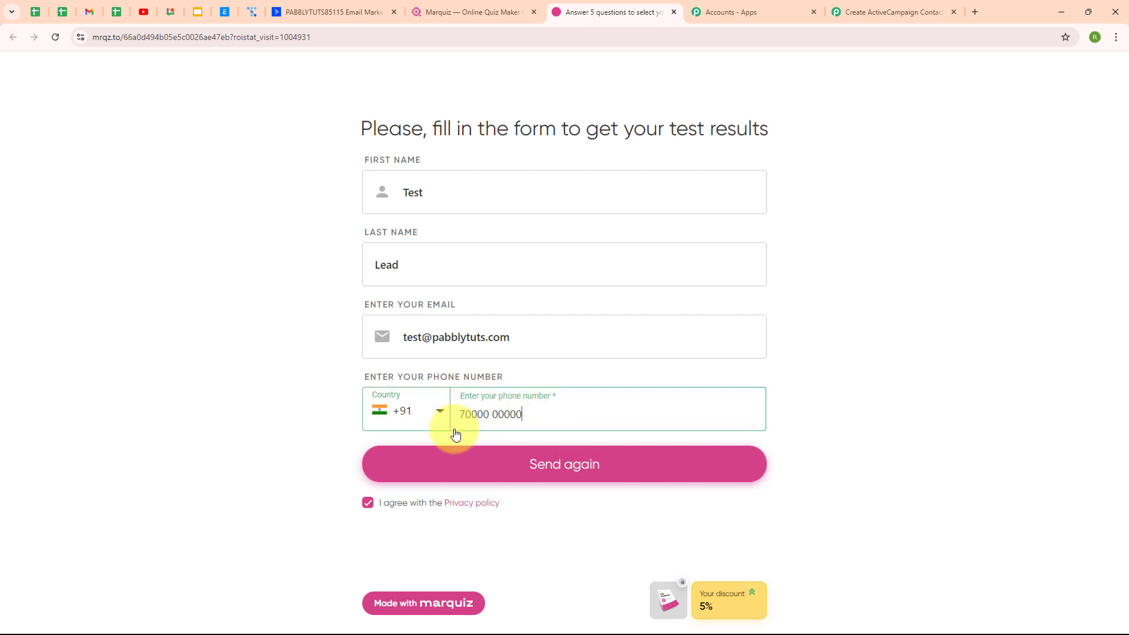
left_click(573, 469)
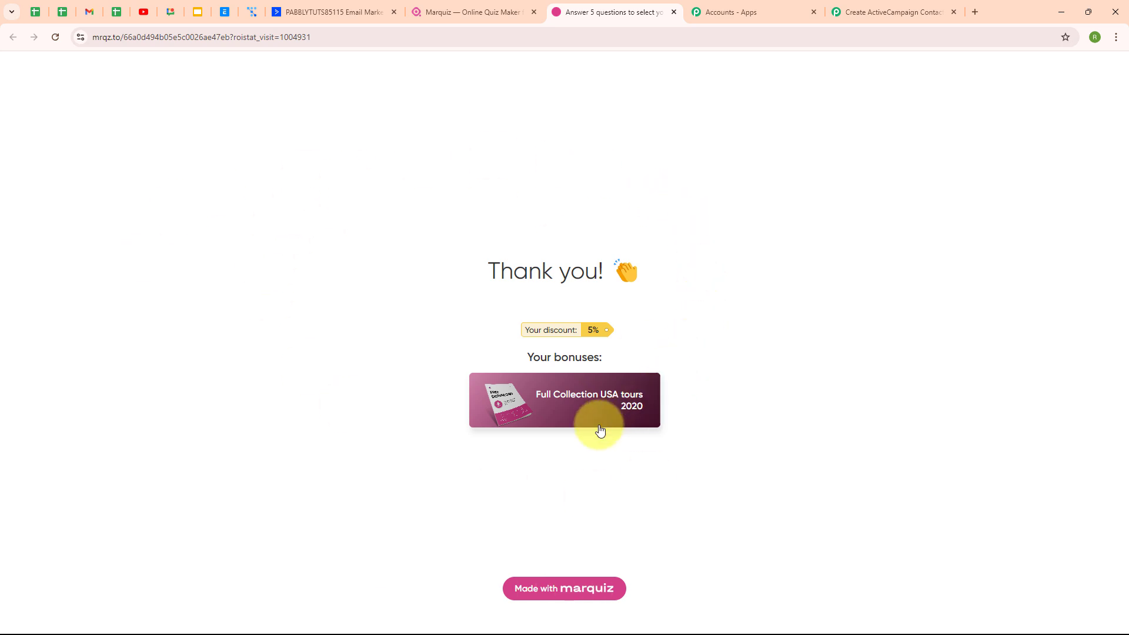
Confirm ActiveCampaign Contacts now shows 2 with the new +91 lead, then return to Pabbly
left_click(335, 11)
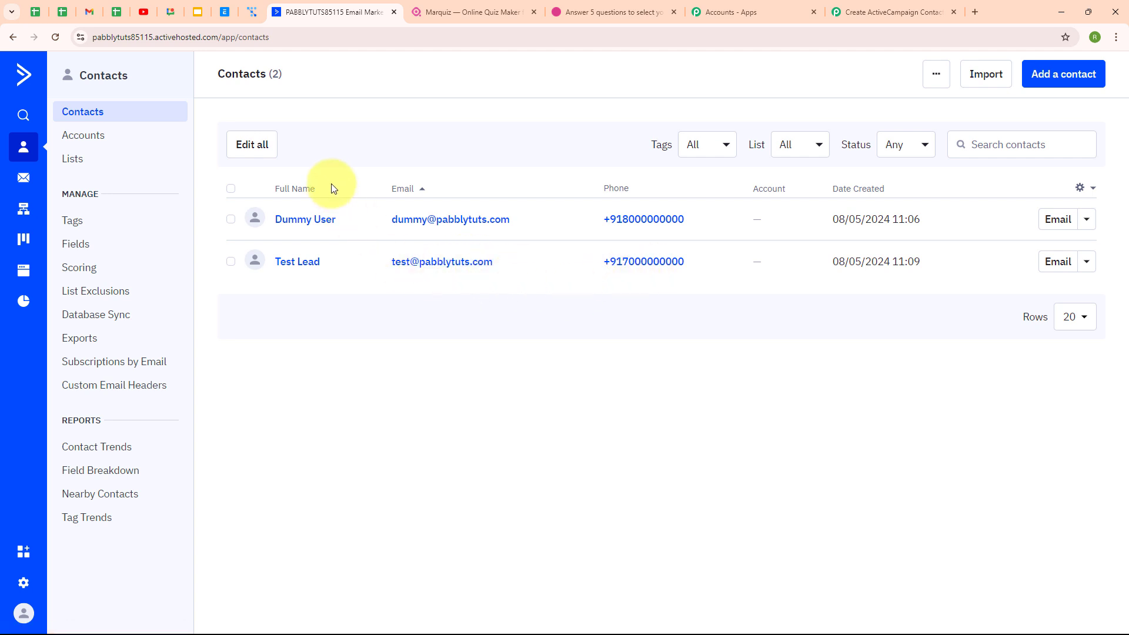
left_click(829, 6)
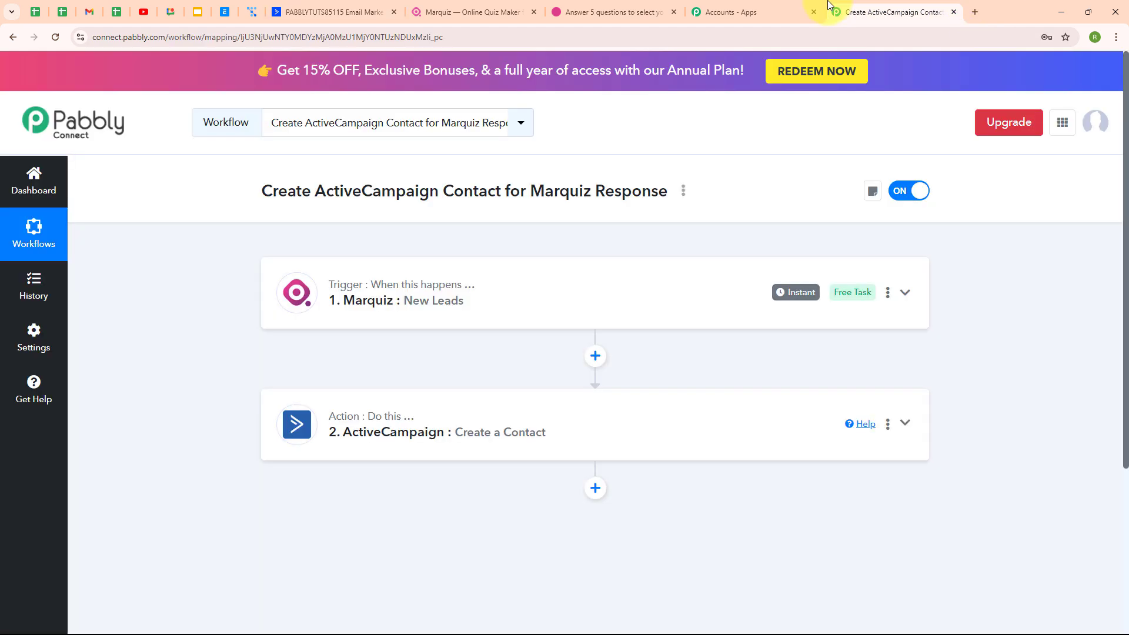